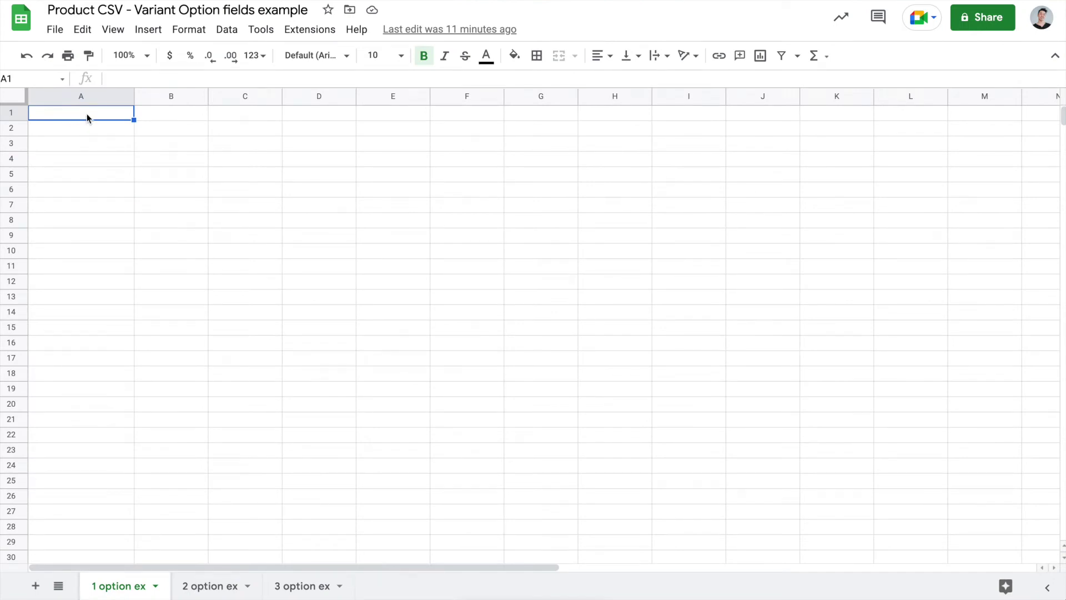
- Enter the Title header in A1 and Blue Jeans in A2
type("T")
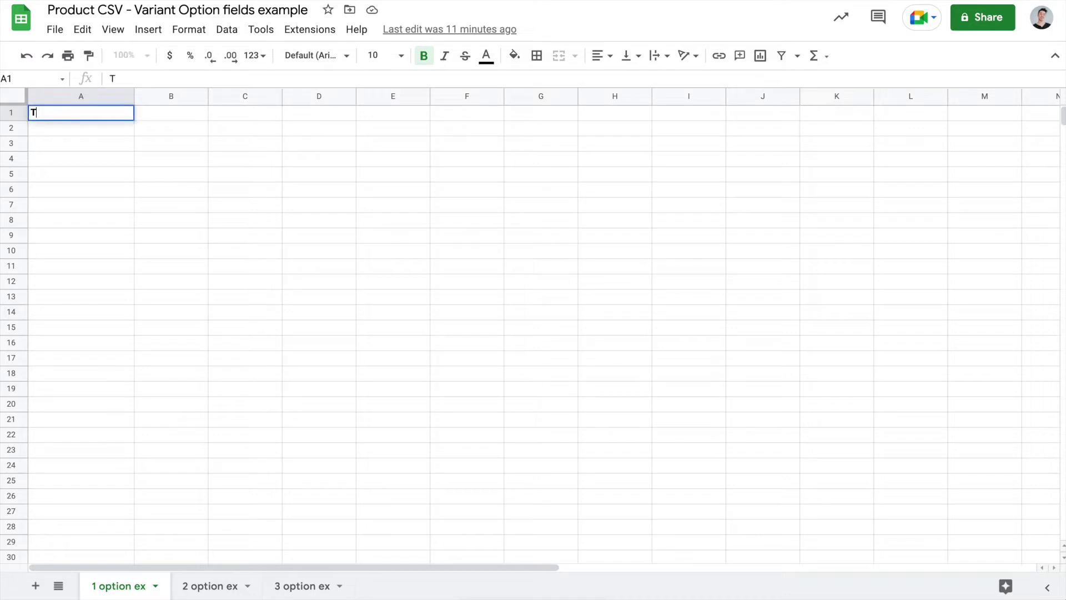
type("itle")
left_click(111, 128)
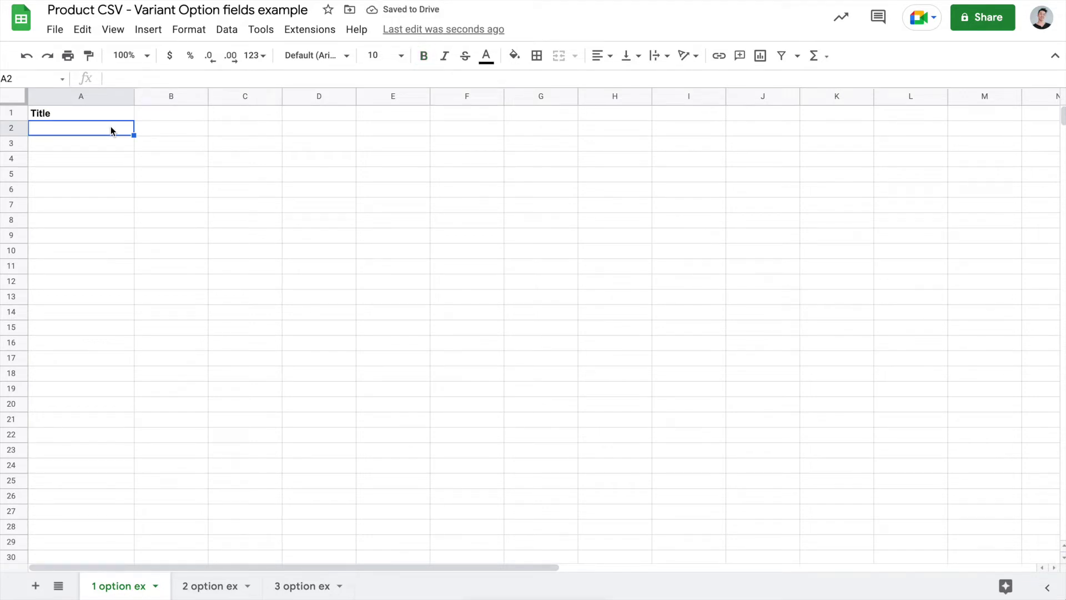
type("Blue ")
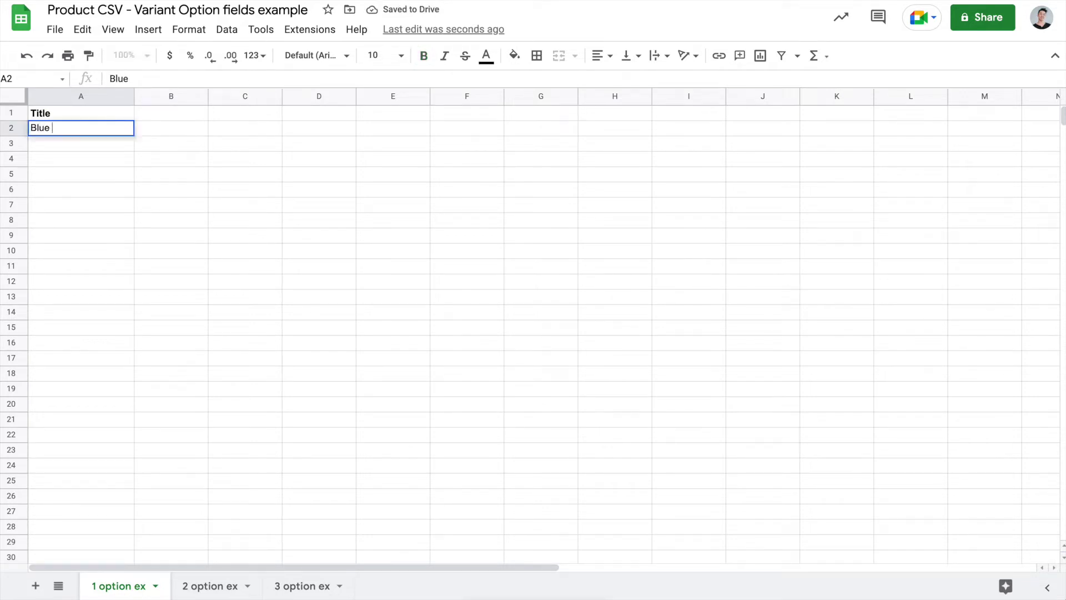
type("Jeans")
left_click(171, 127)
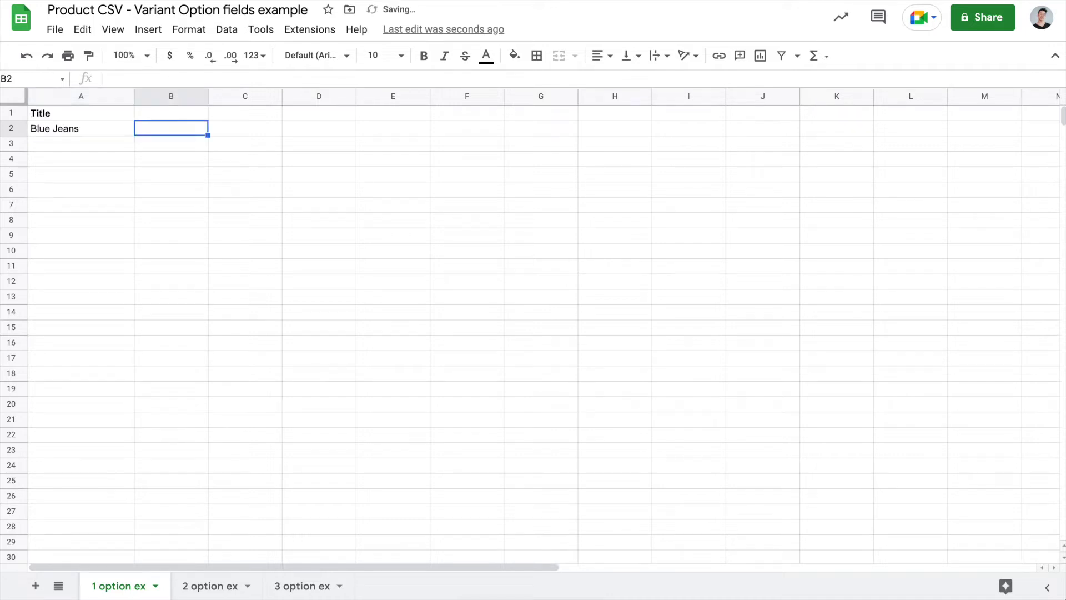
- Copy Blue Jeans down into A3 through A6
left_click(81, 128)
key("ctrl+c")
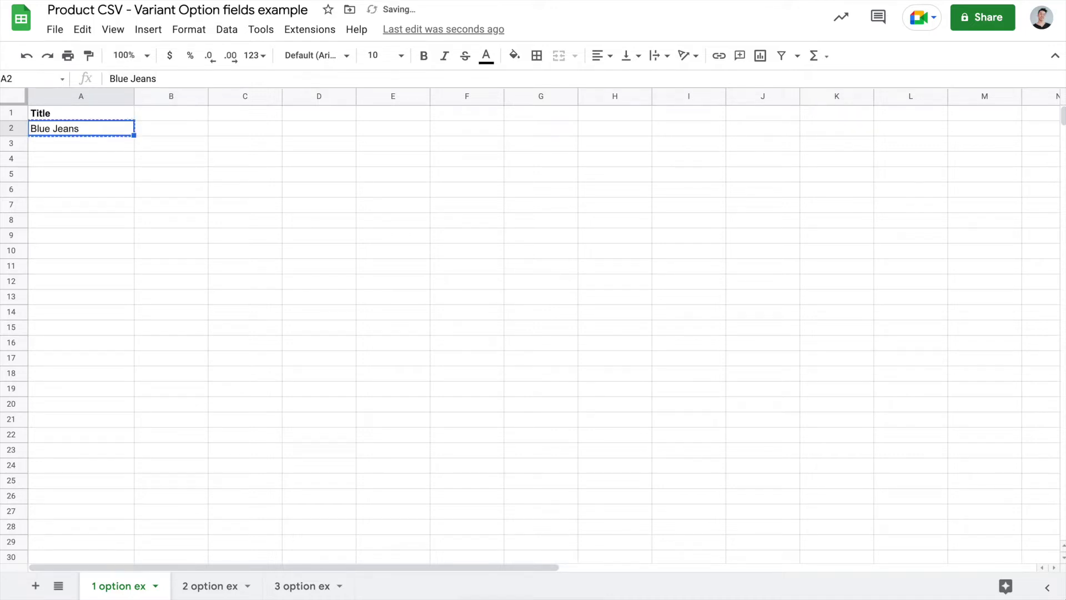
key("shift+Down")
key("shift+Down")
key("shift+Down")
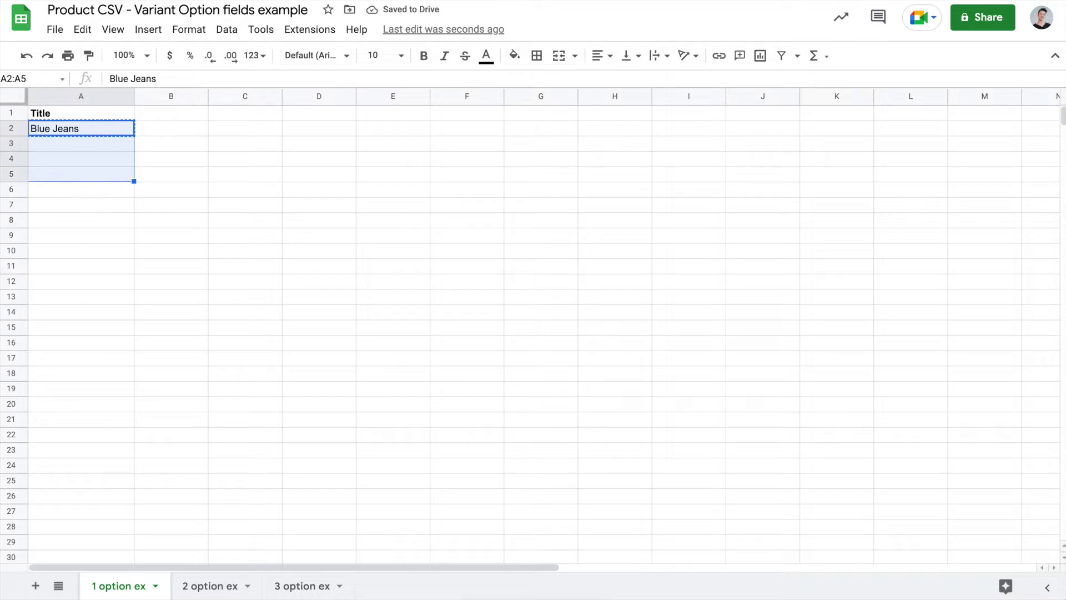
key("shift+Down")
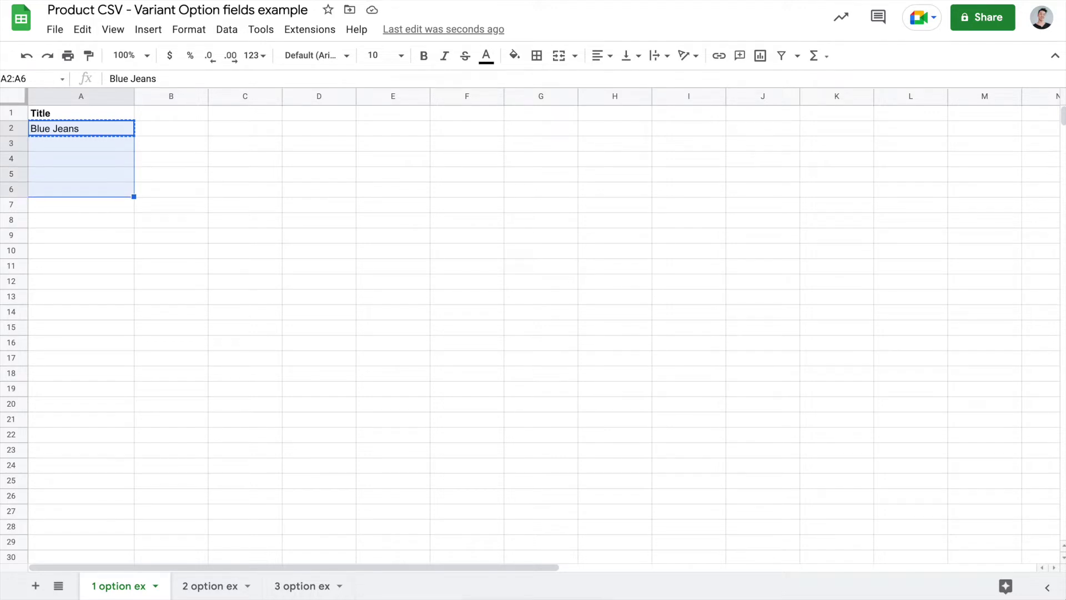
key("ctrl+v")
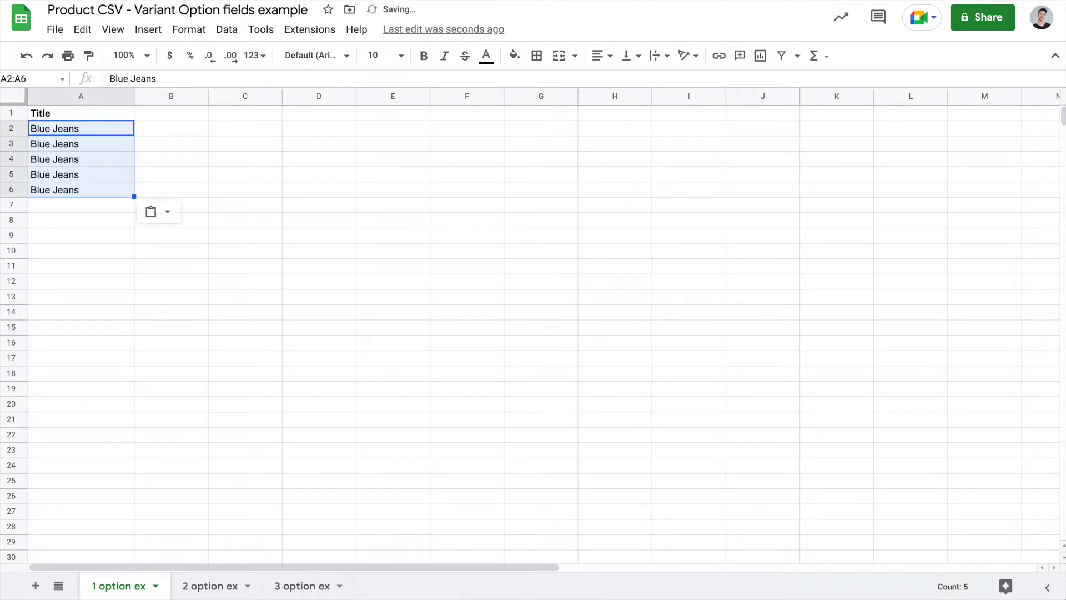
left_click(171, 128)
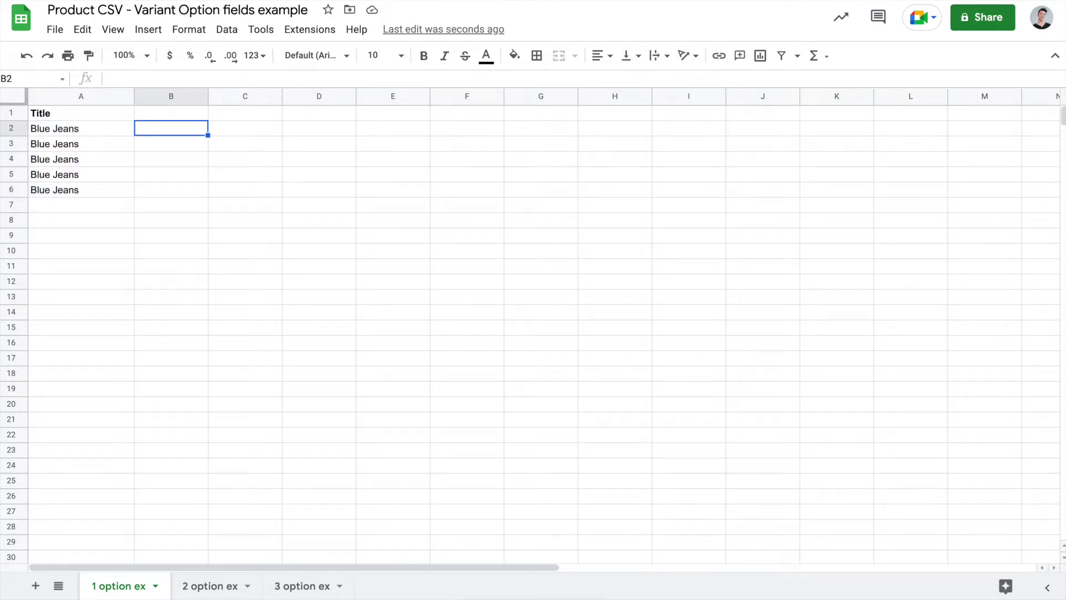
left_click(171, 113)
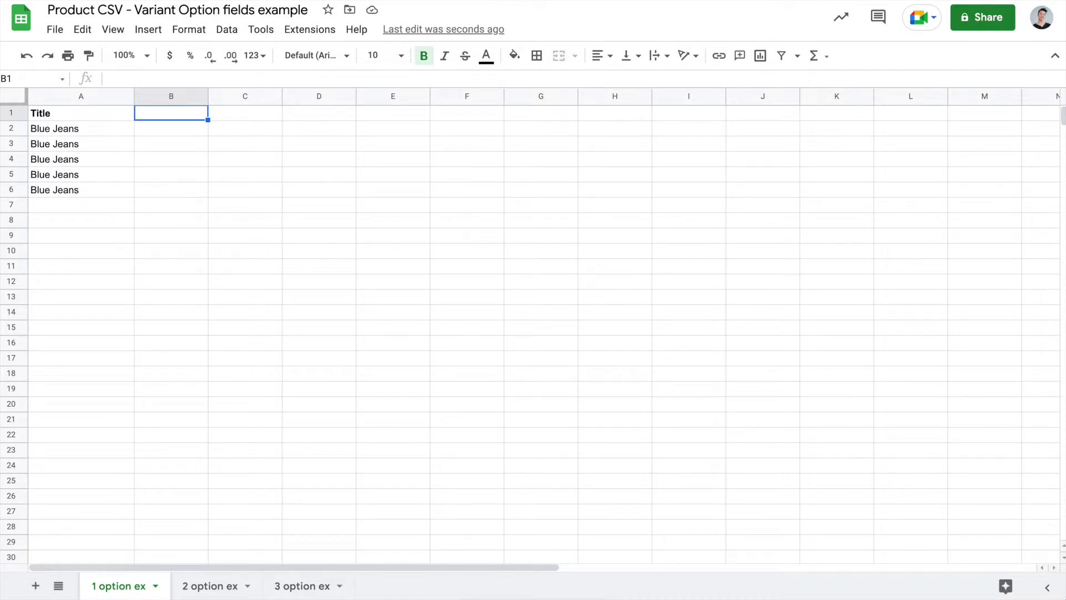
- Add the headers Option1 Name in B1 and Option1 Value in C1
type("Op")
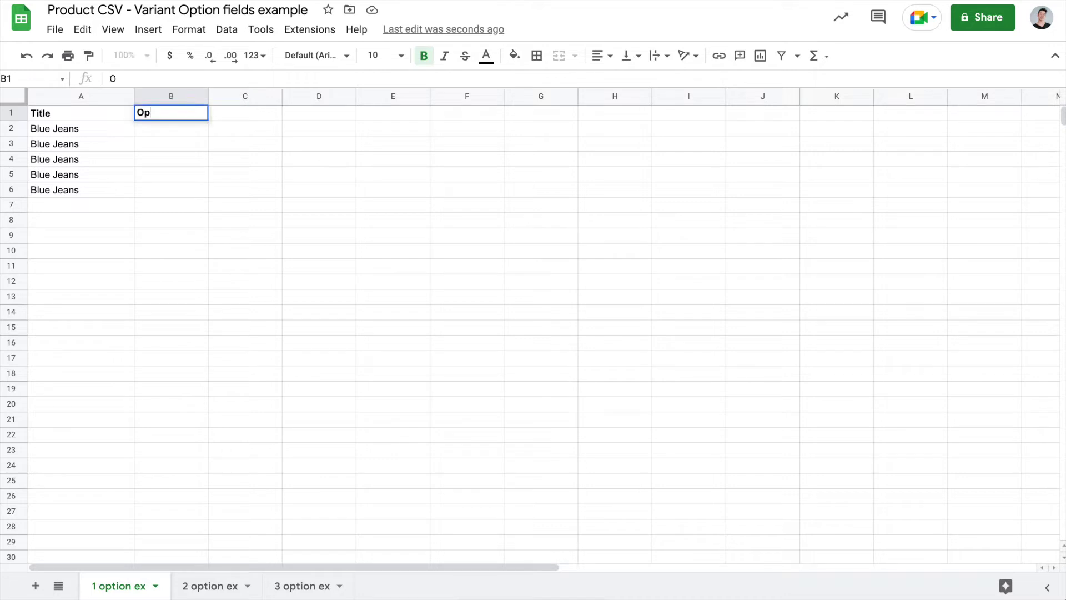
type("tion1 Name")
key("Tab")
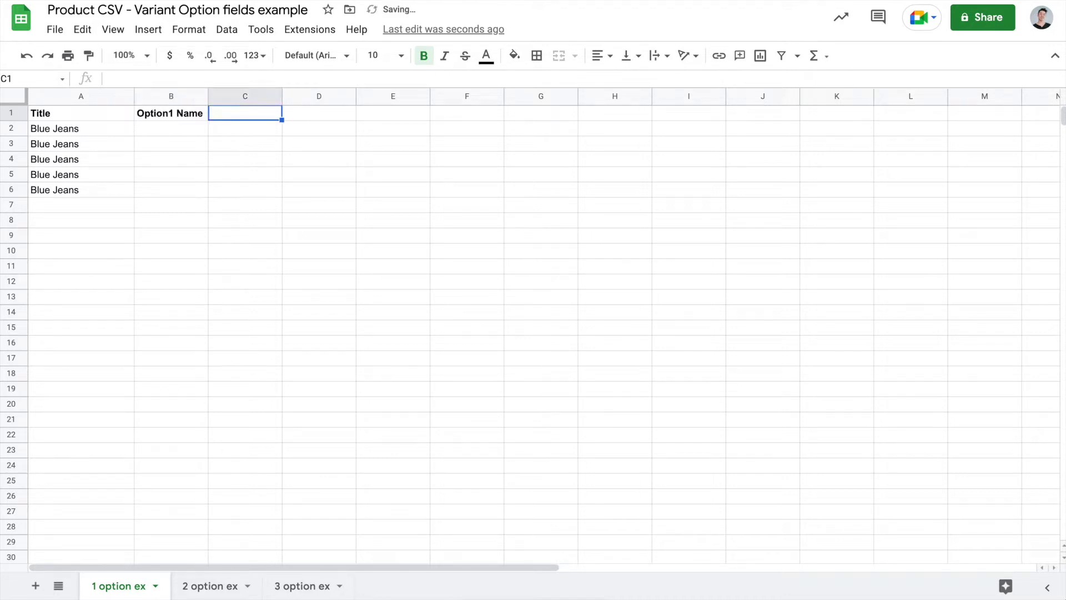
type("Option1 ")
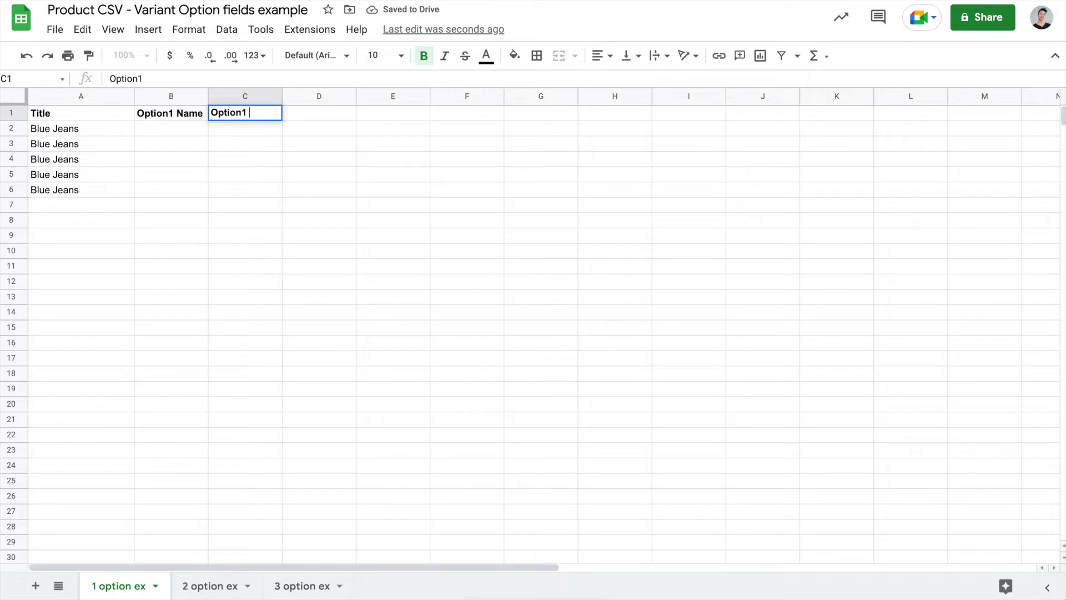
type("Value")
key("Return")
key("Left")
key("Up")
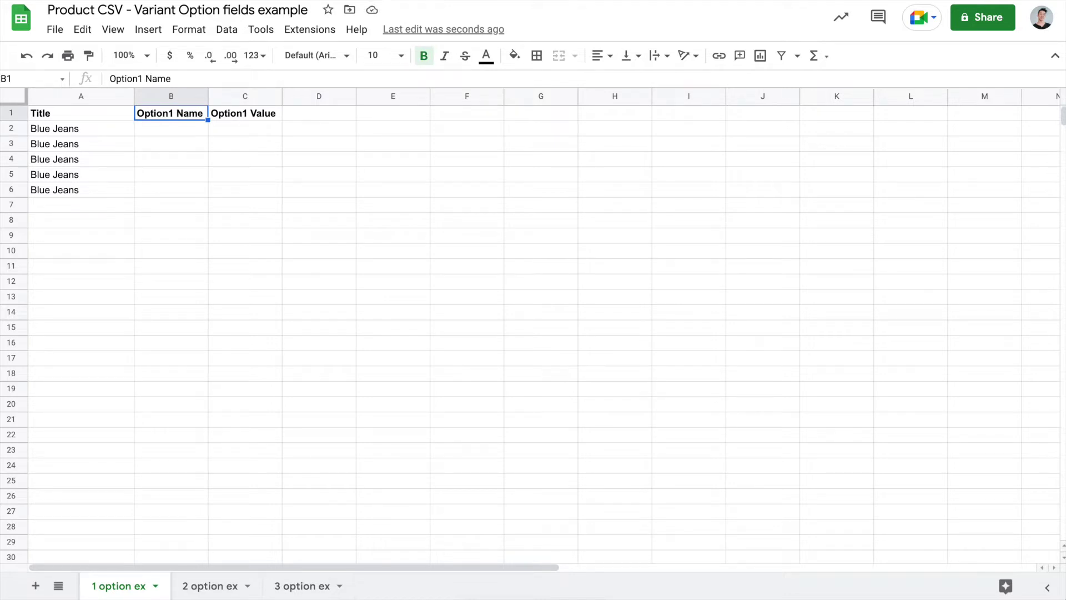
- Enter Size in B2 and copy it down through B6
left_click(171, 128)
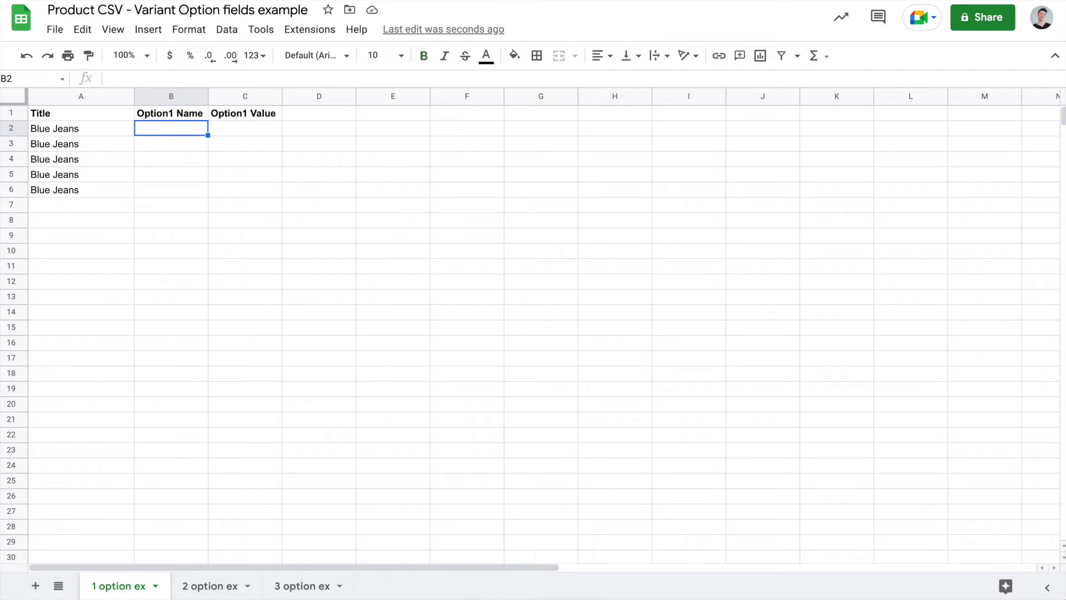
type("Size")
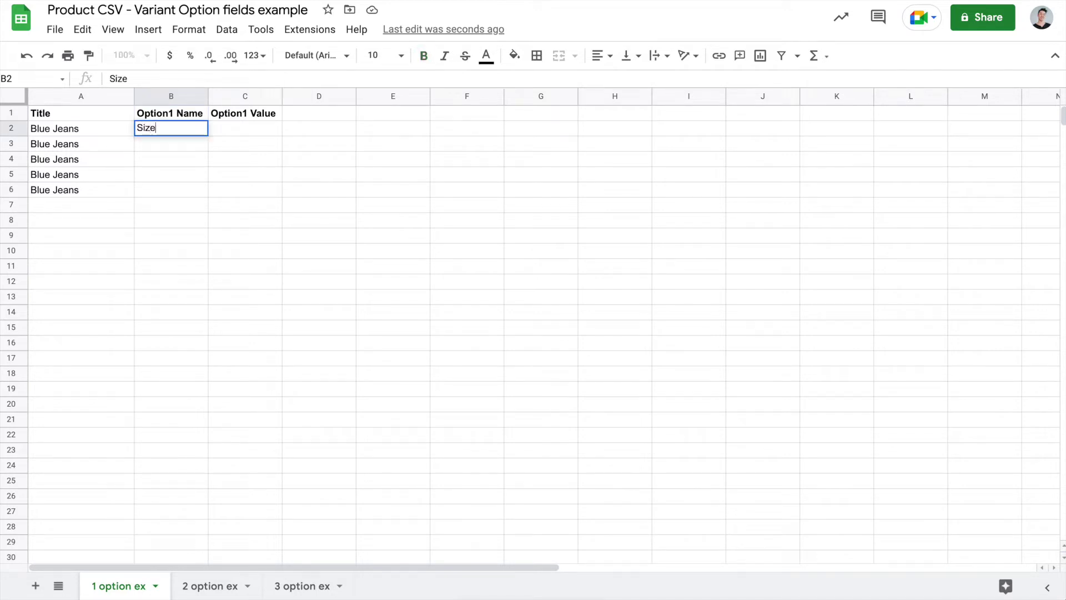
left_click(80, 129)
left_click(171, 129)
key("ctrl+c")
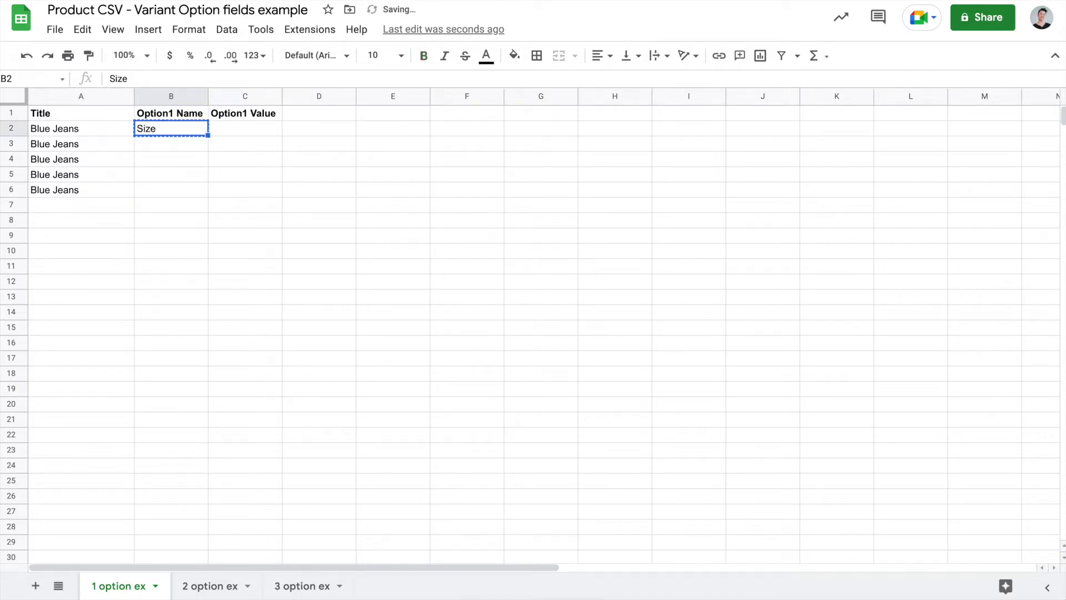
key("shift+Down")
key("shift+Down")
key("shift+Down")
key("shift+Down")
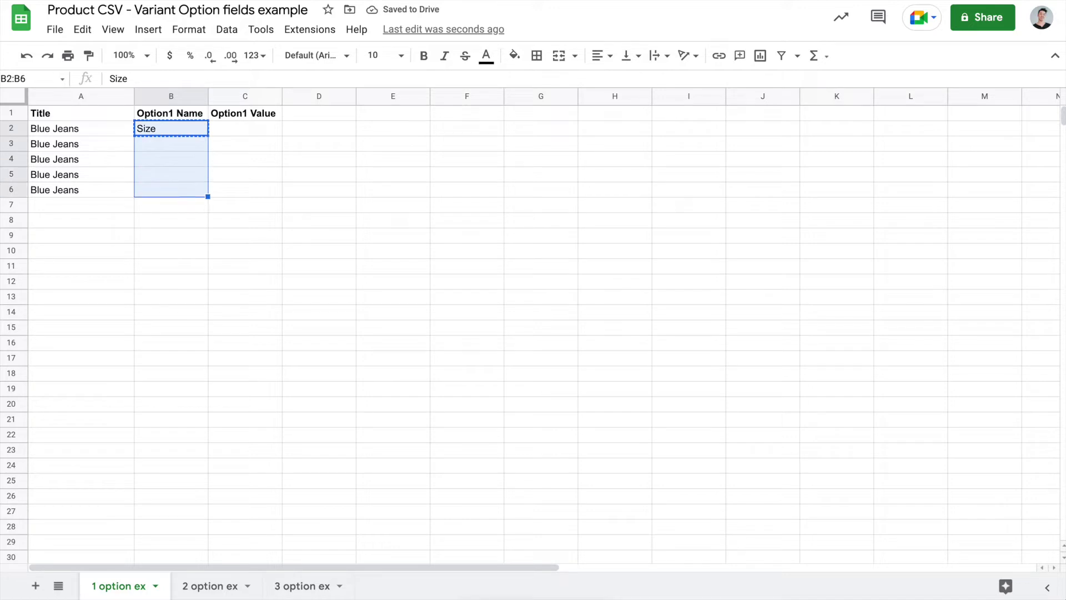
key("ctrl+v")
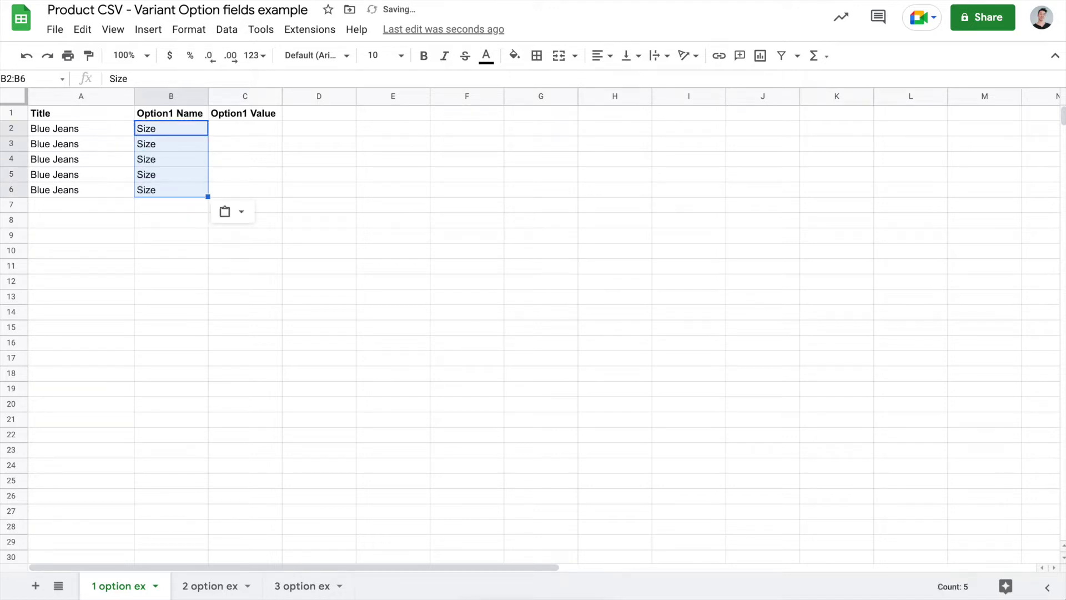
key("Up")
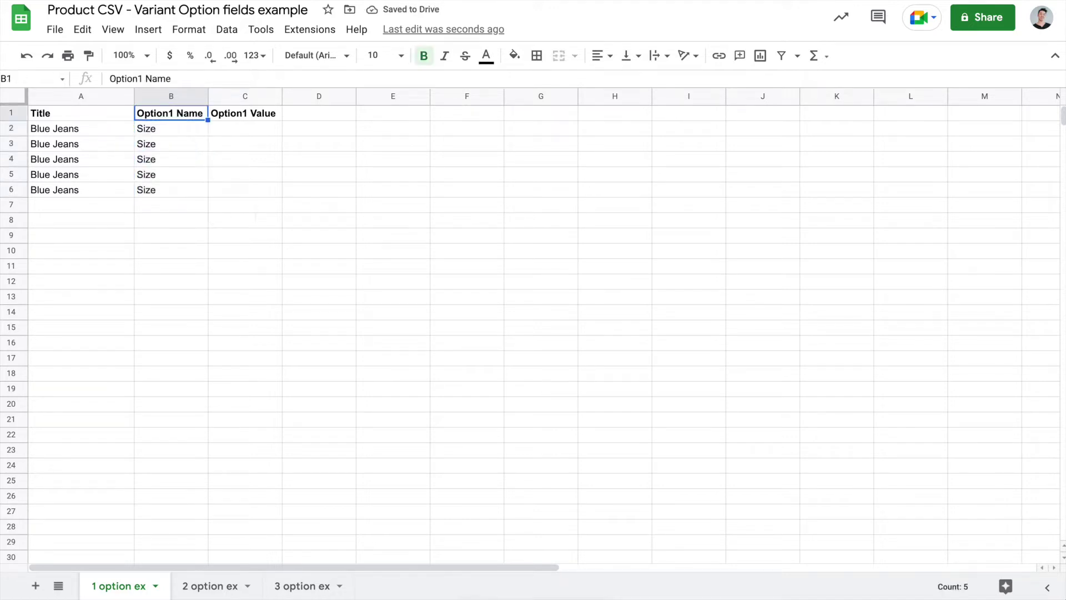
key("Right")
key("Down")
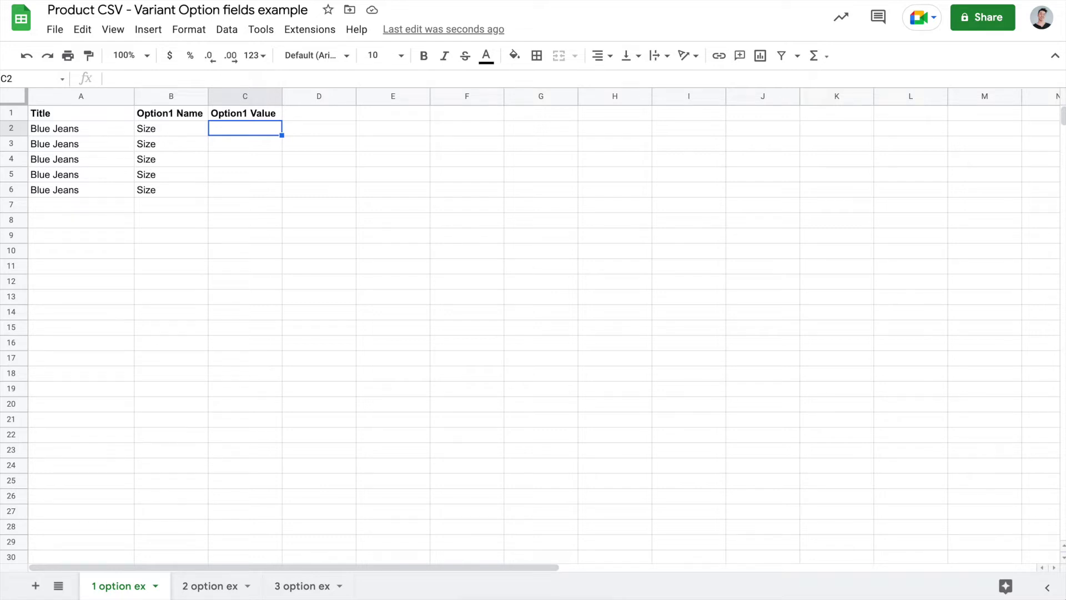
- Enter the Option1 Values 0, 1, 2, 3 and 4 into C2 through C6
type("0")
key("Return")
type("1")
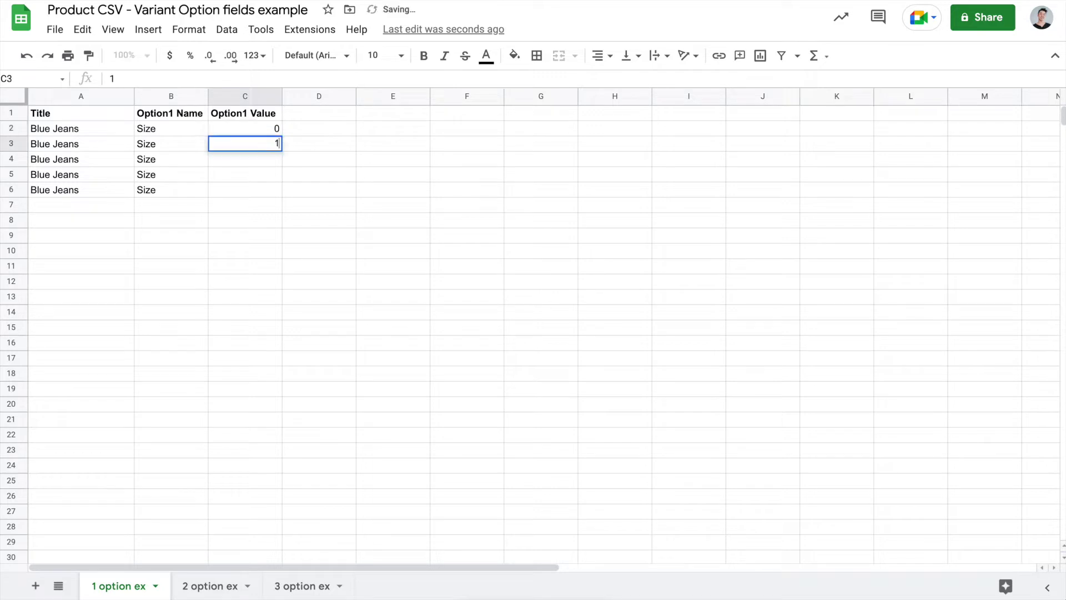
key("Return")
type("2")
key("Return")
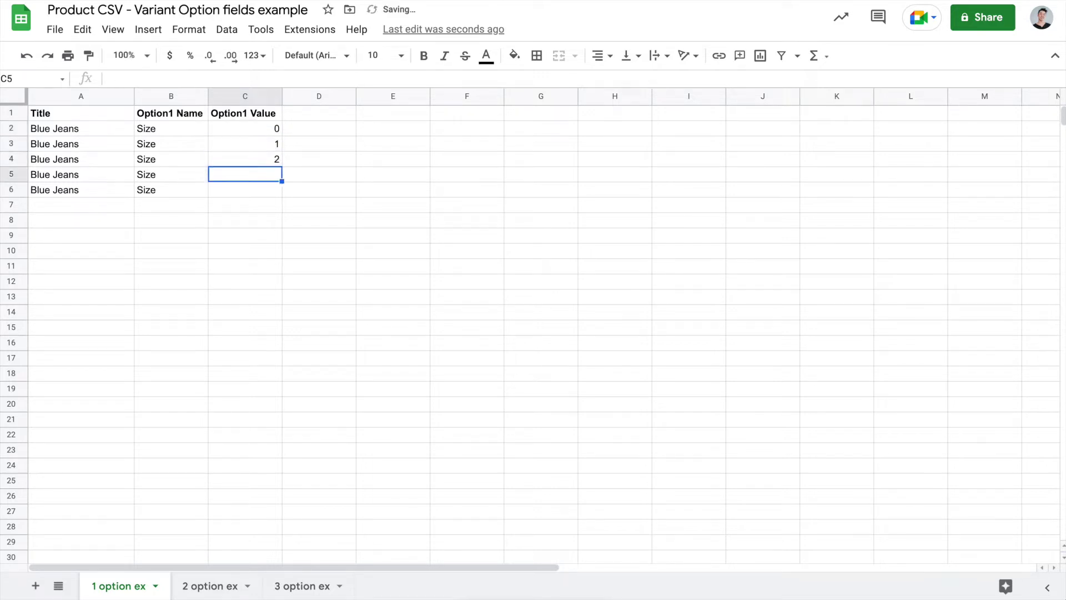
type("3")
key("Return")
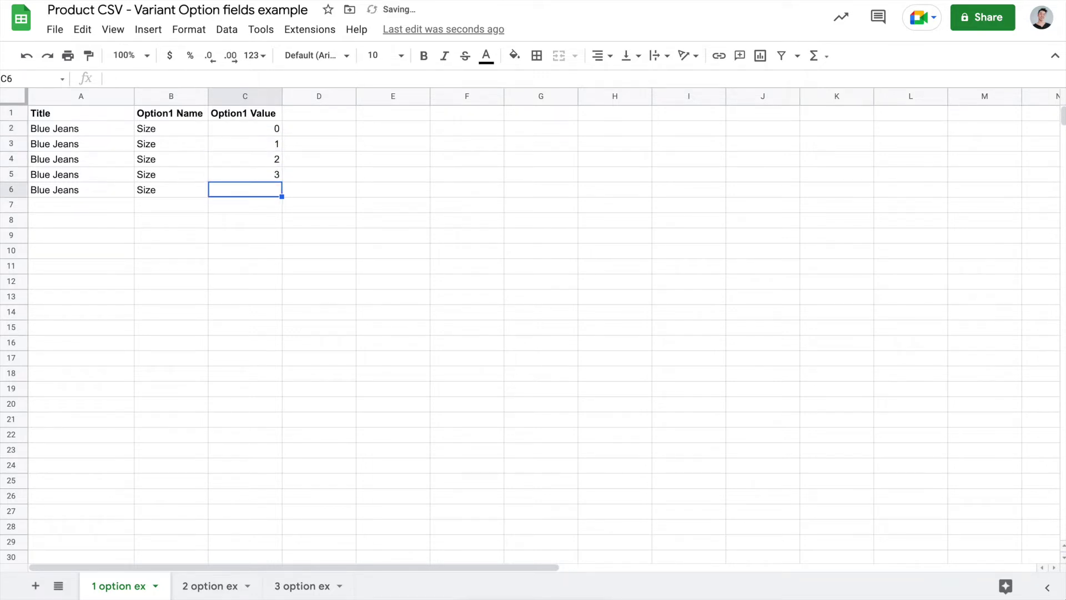
type("4")
key("Tab")
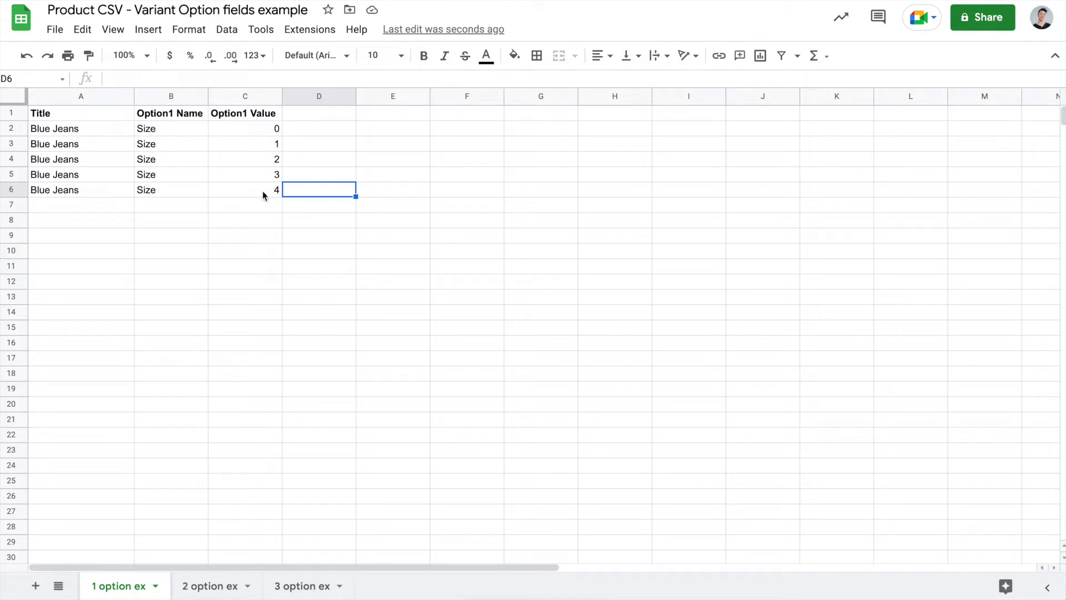
left_click(77, 209)
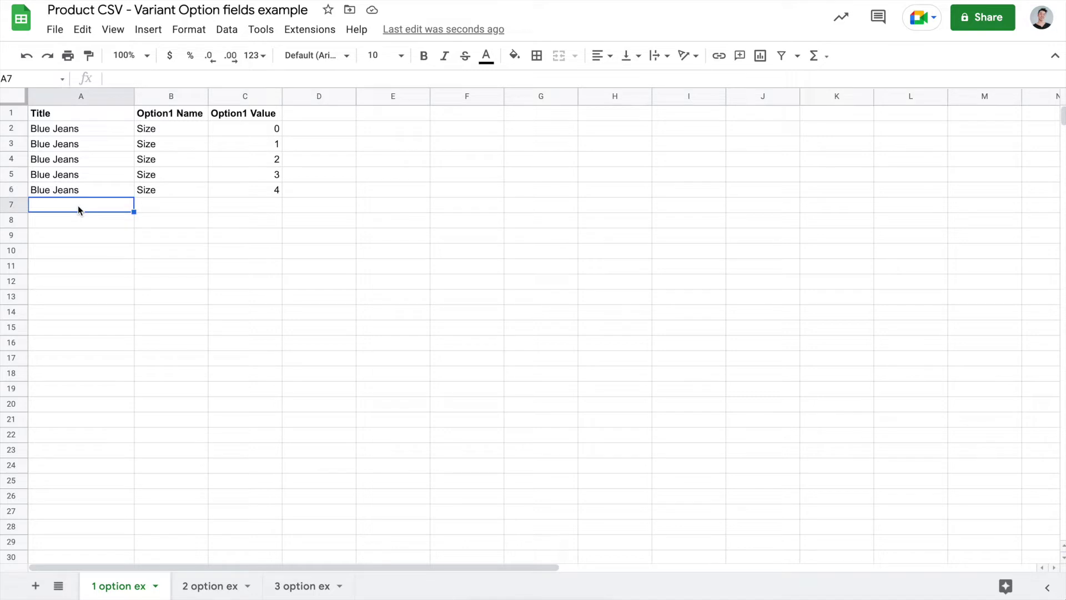
- Enter Wool Hat in A7 and copy it into A8 and A9
type("W")
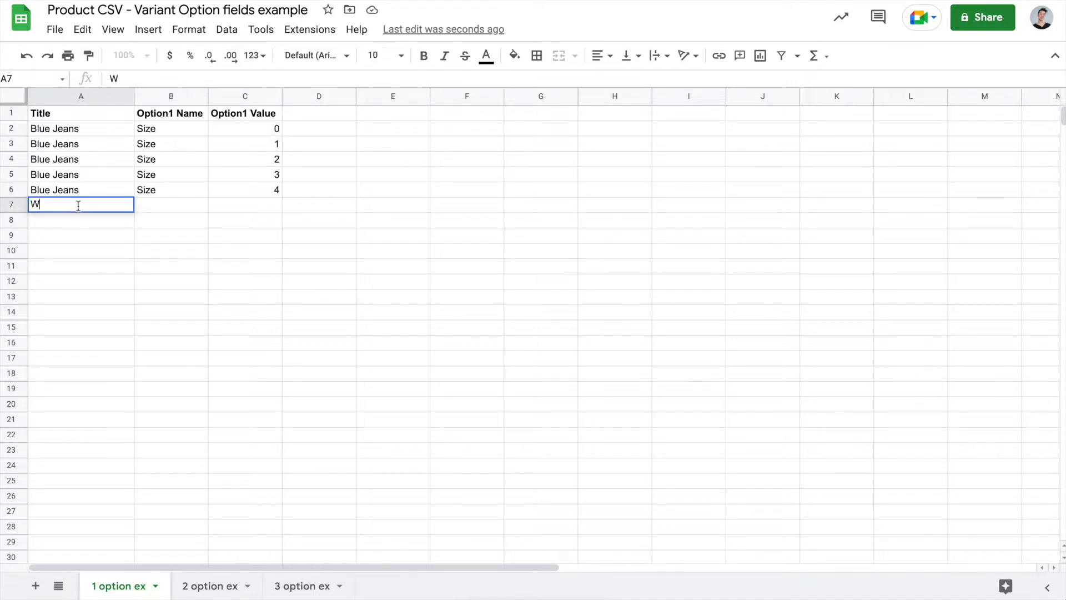
type("ool Hat")
key("Return")
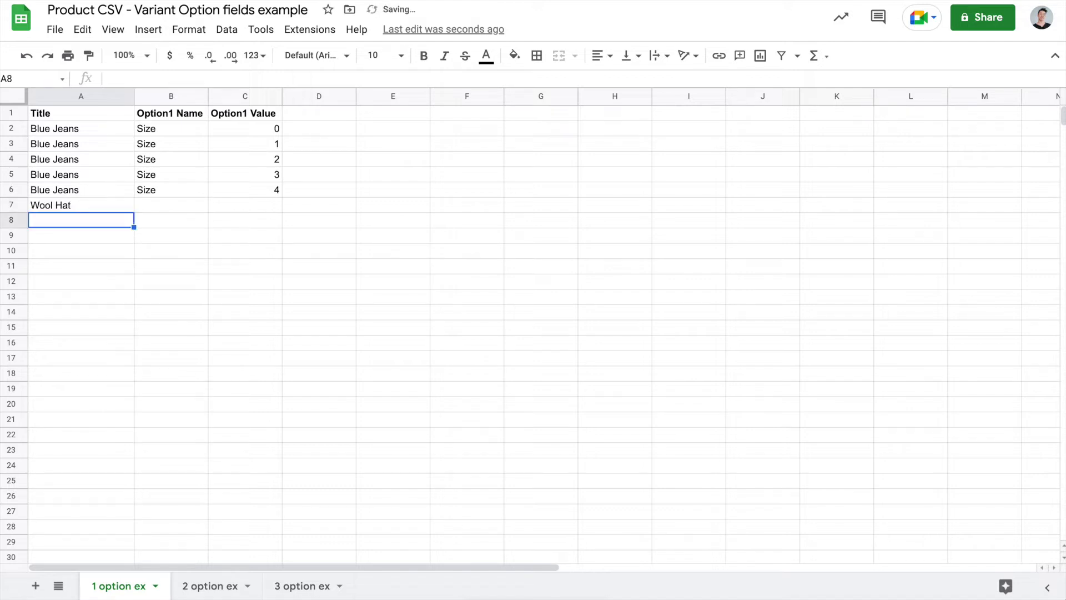
key("Up")
key("ctrl+c")
key("Down")
key("shift+Down")
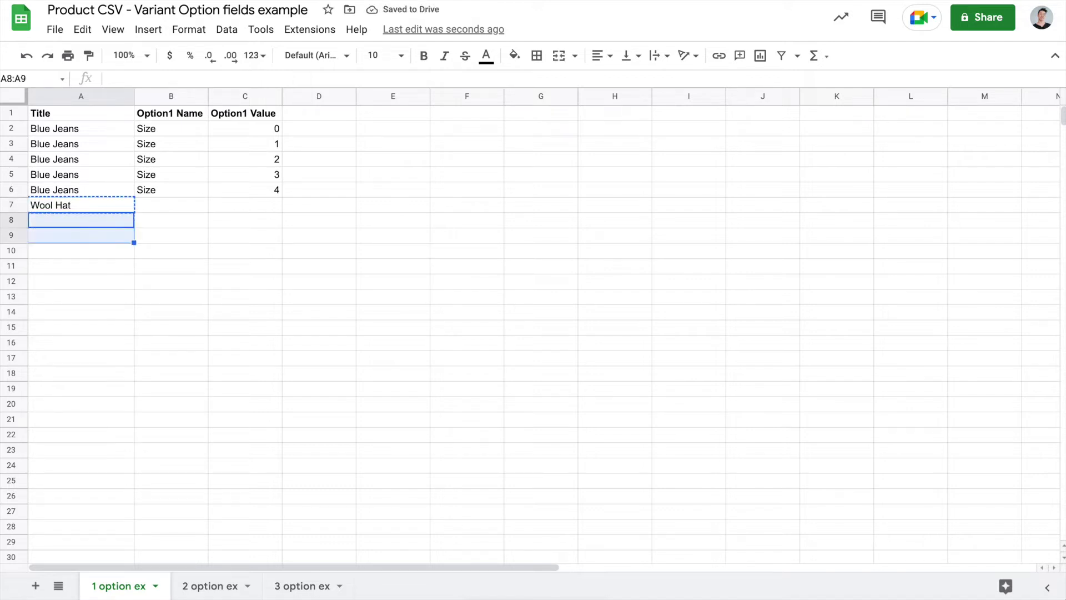
key("ctrl+v")
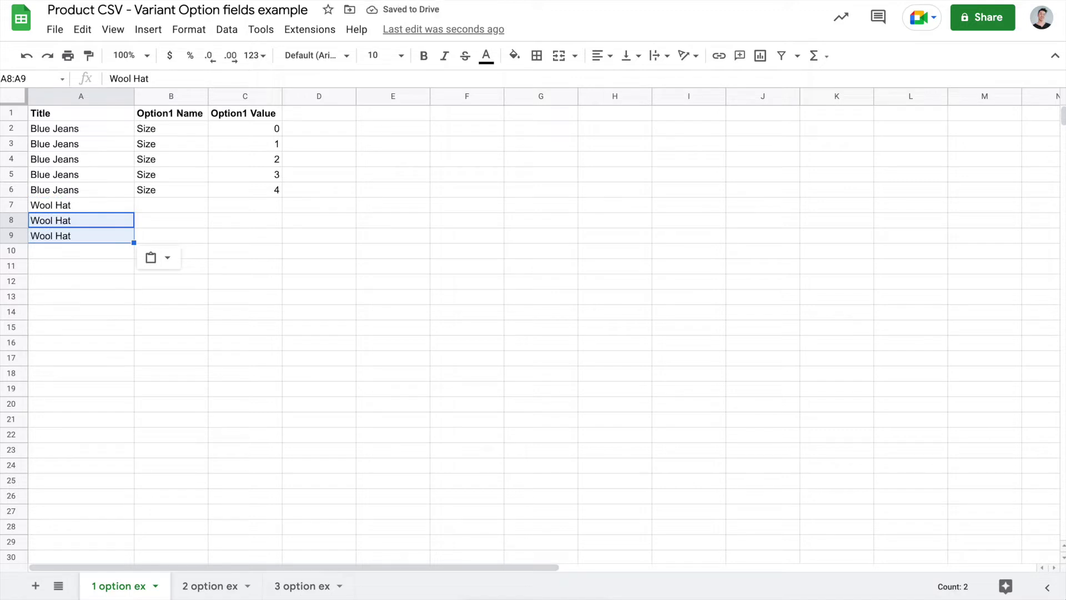
left_click(81, 205)
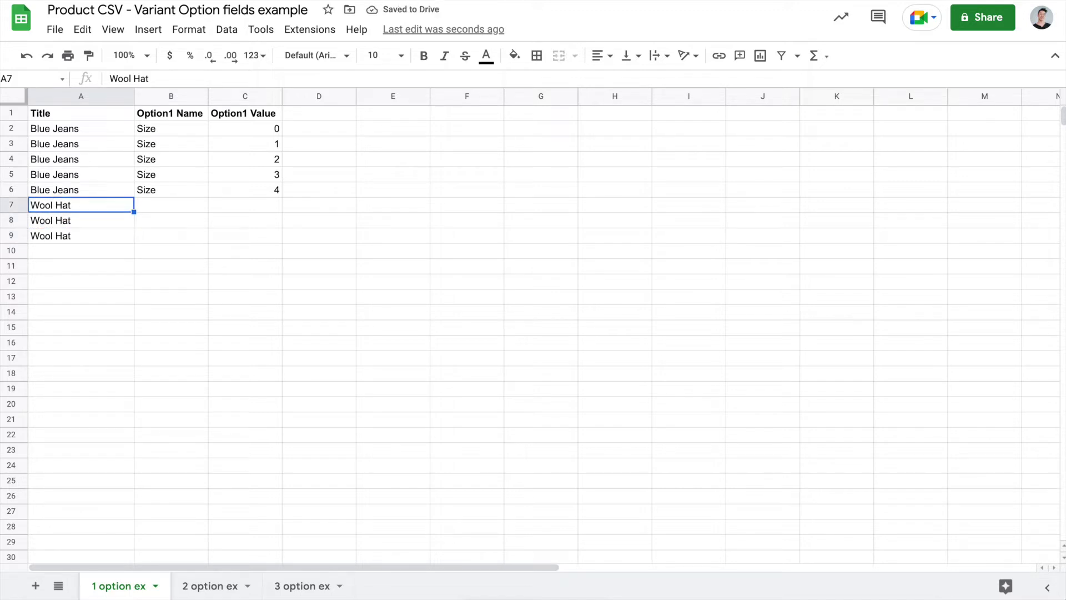
- Set Color as the Option1 Name in B7 through B9
left_click(171, 205)
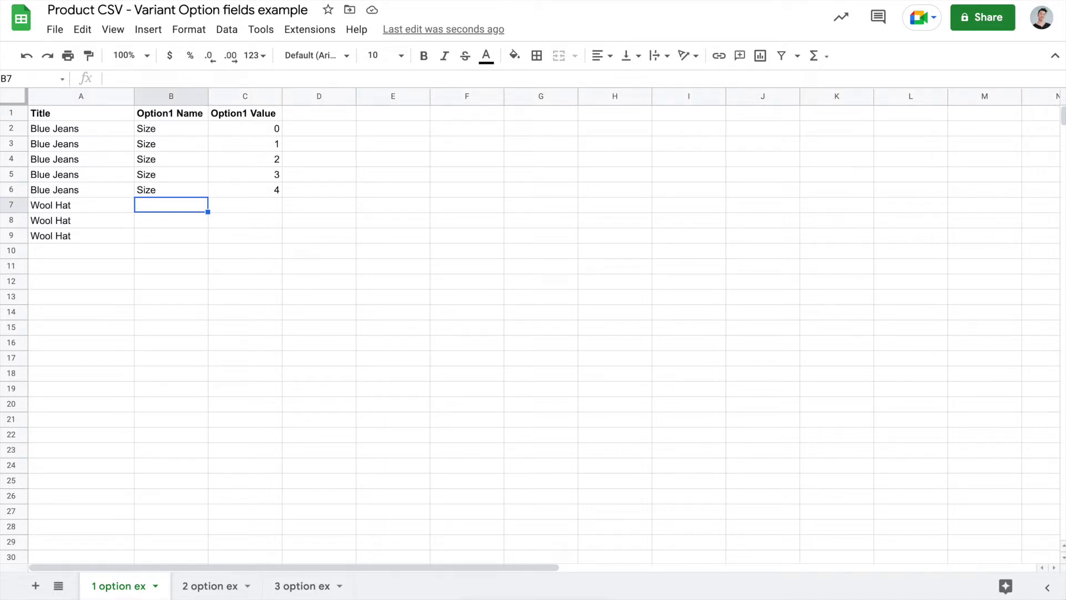
type("Color")
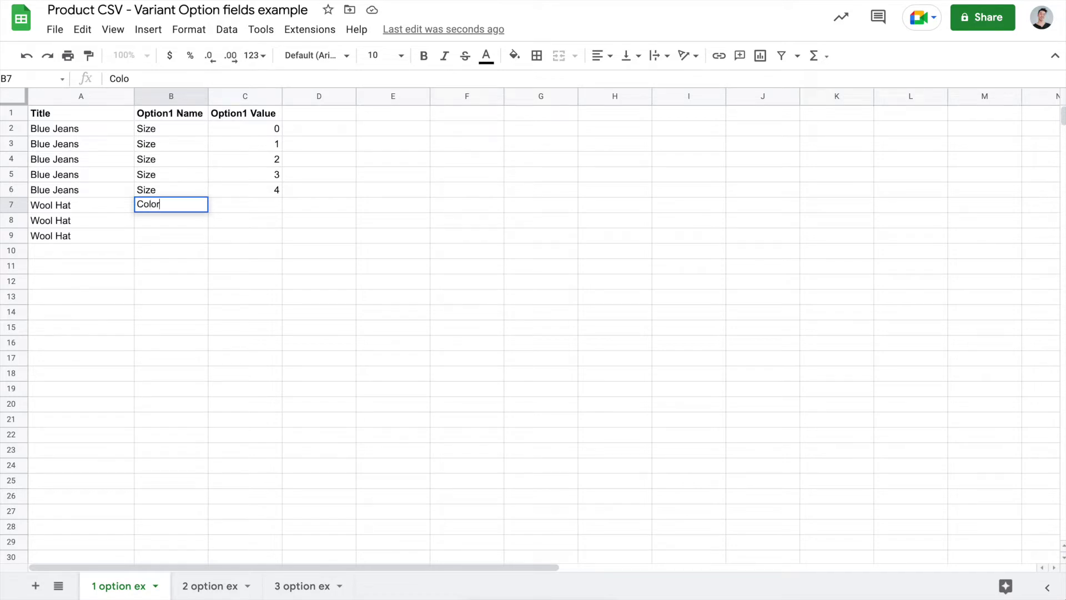
key("Return")
key("Up")
key("ctrl+c")
key("shift+Down")
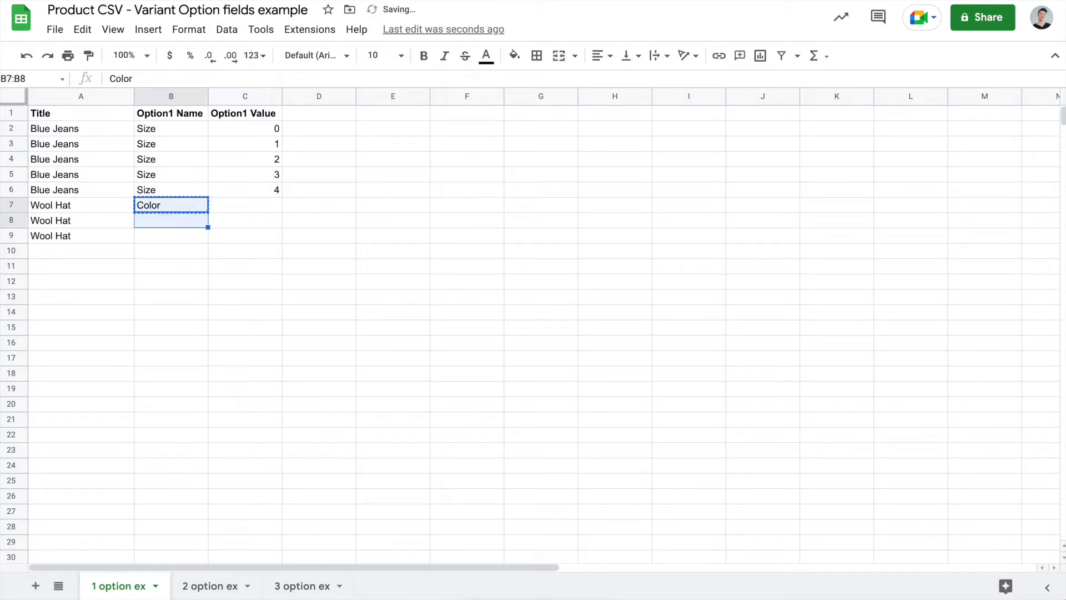
key("shift+Down")
key("ctrl+v")
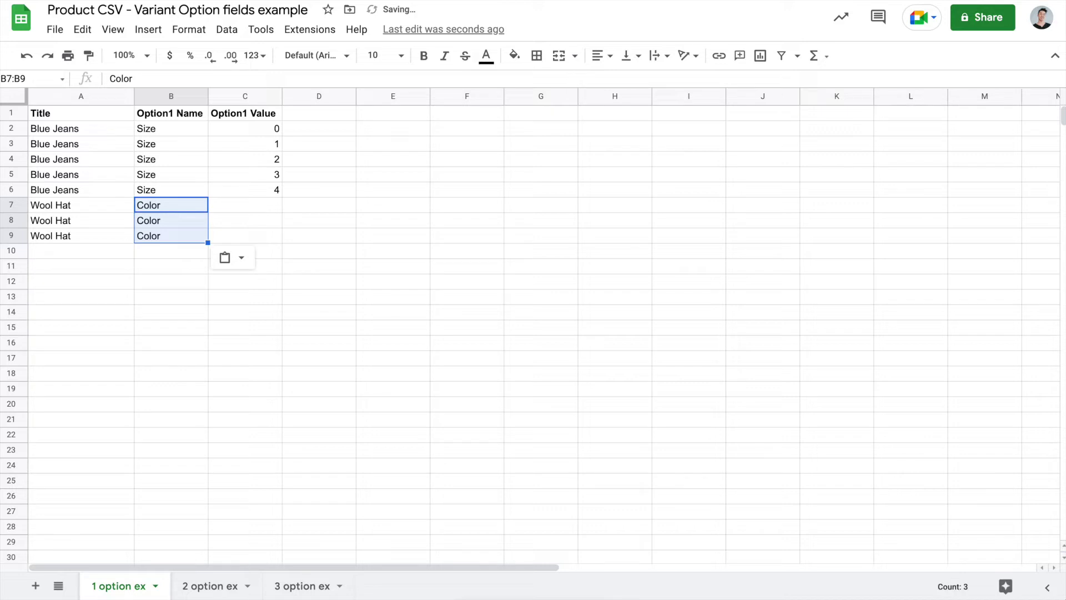
- Enter the Option1 Values Yellow, Blue and Red in C7 through C9
left_click(245, 205)
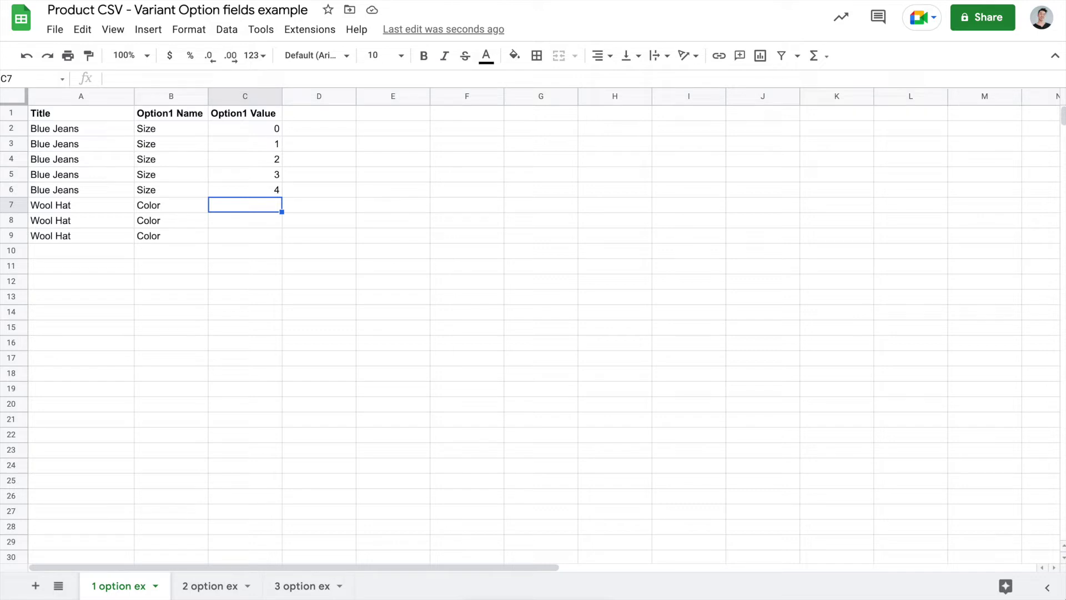
type("Yellow")
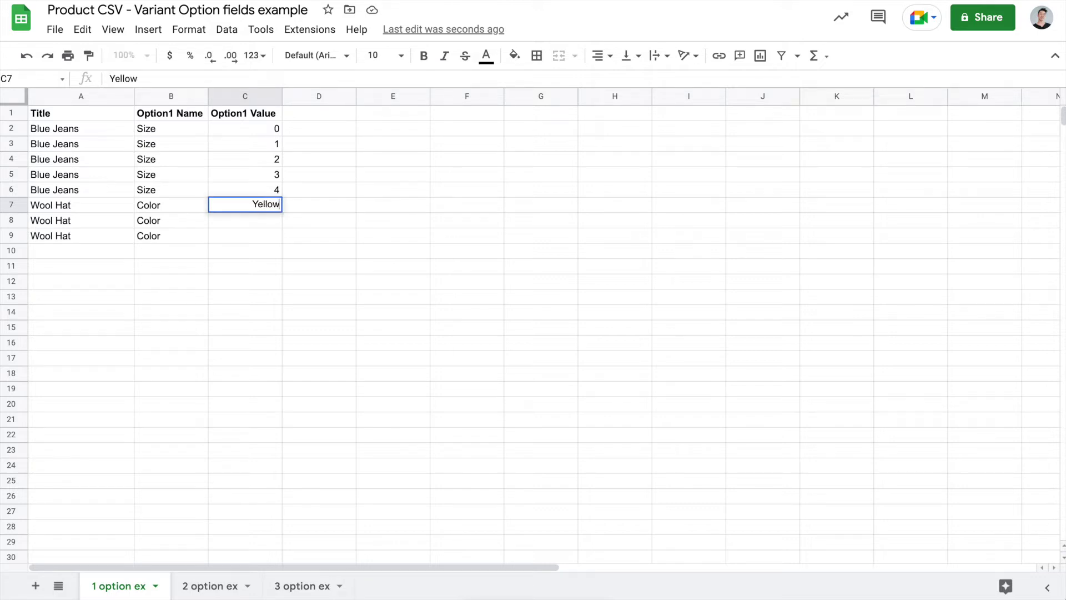
key("Return")
type("Blue")
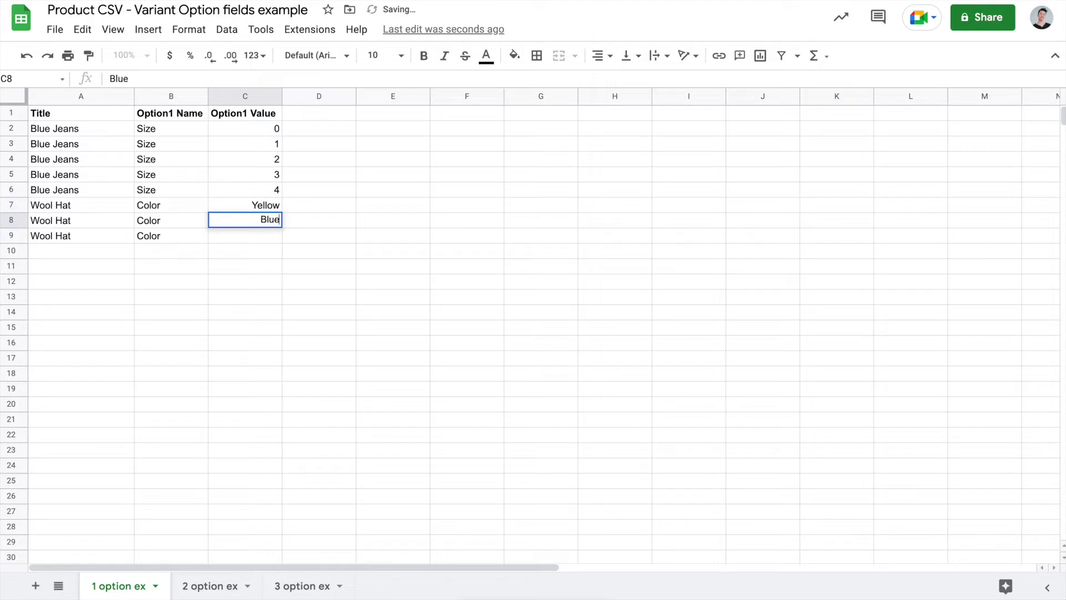
key("Return")
type("Red")
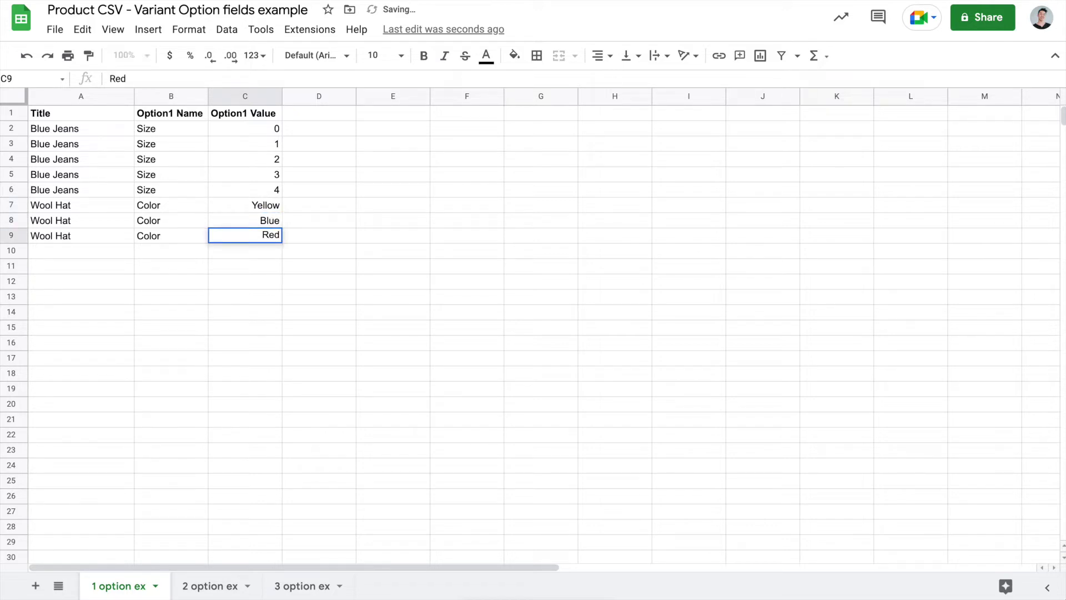
key("Return")
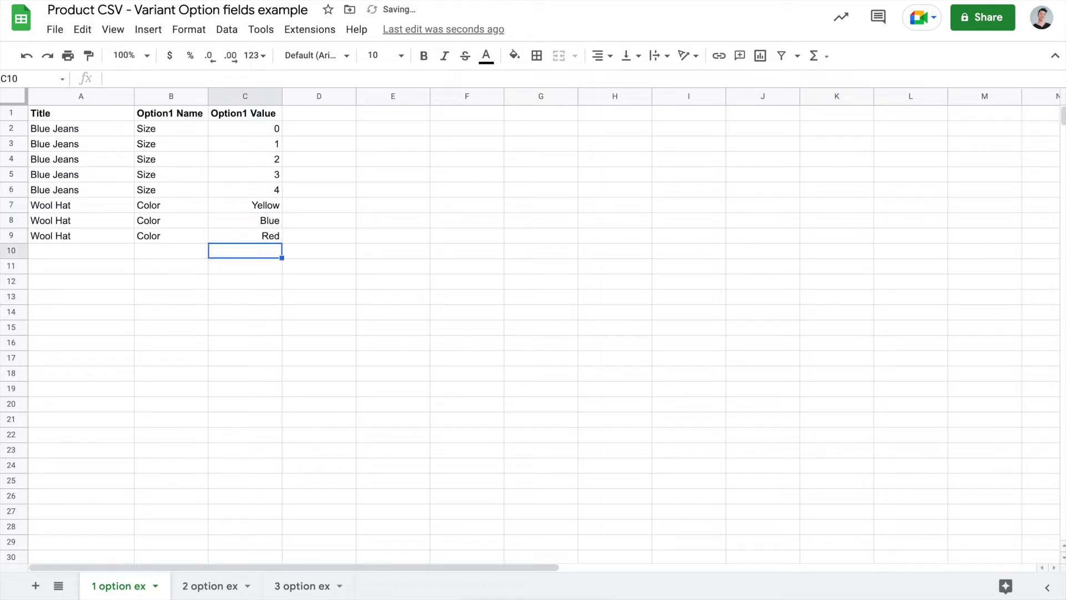
key("Up")
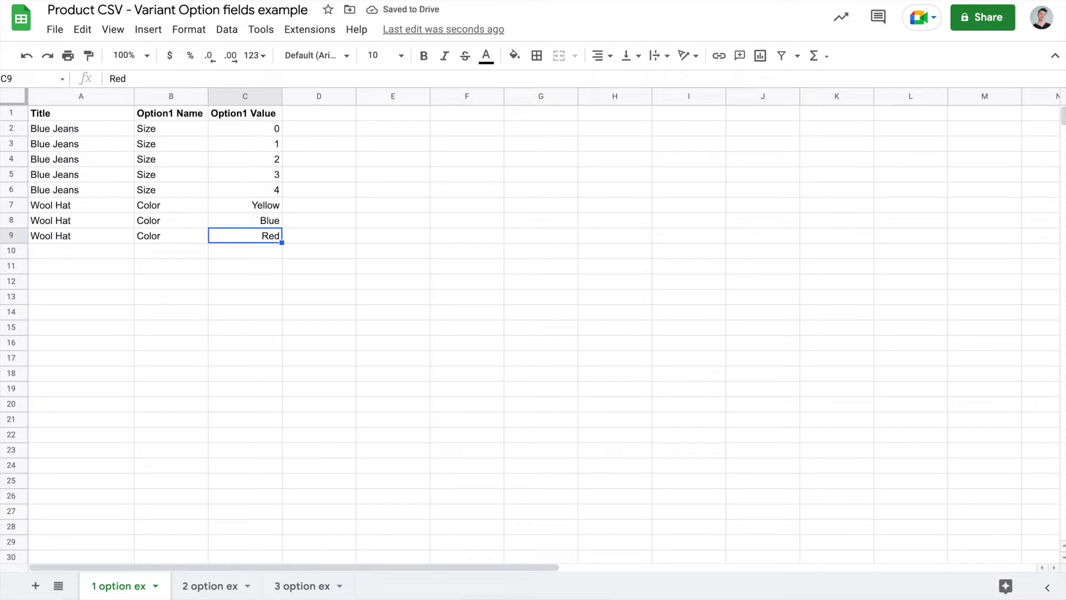
key("Left")
key("Down")
key("Left")
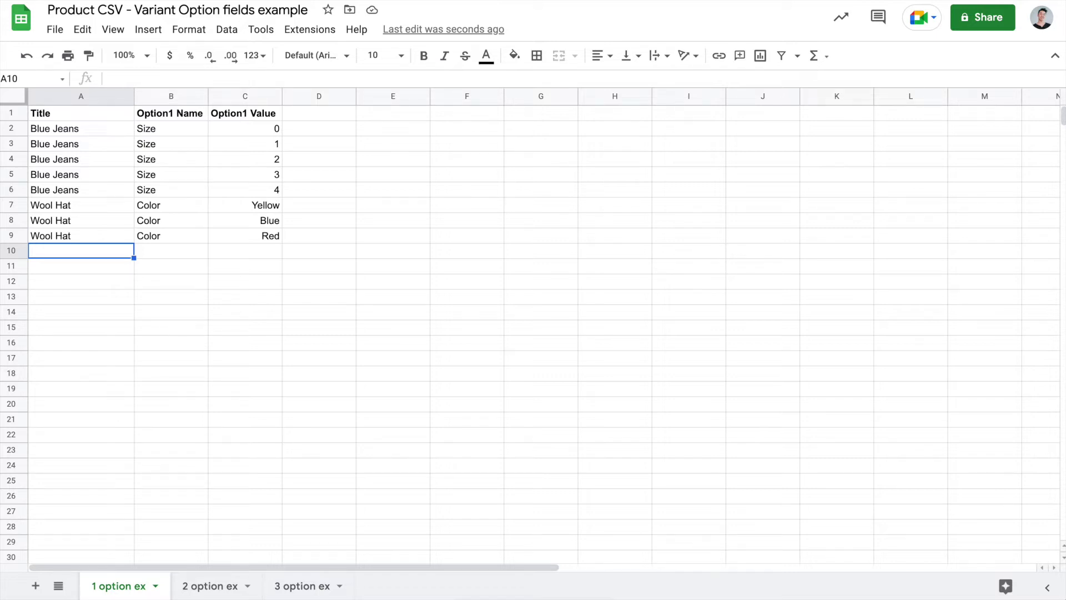
- Enter Bead Bracelet in A10, leaving its option cells empty
type("B")
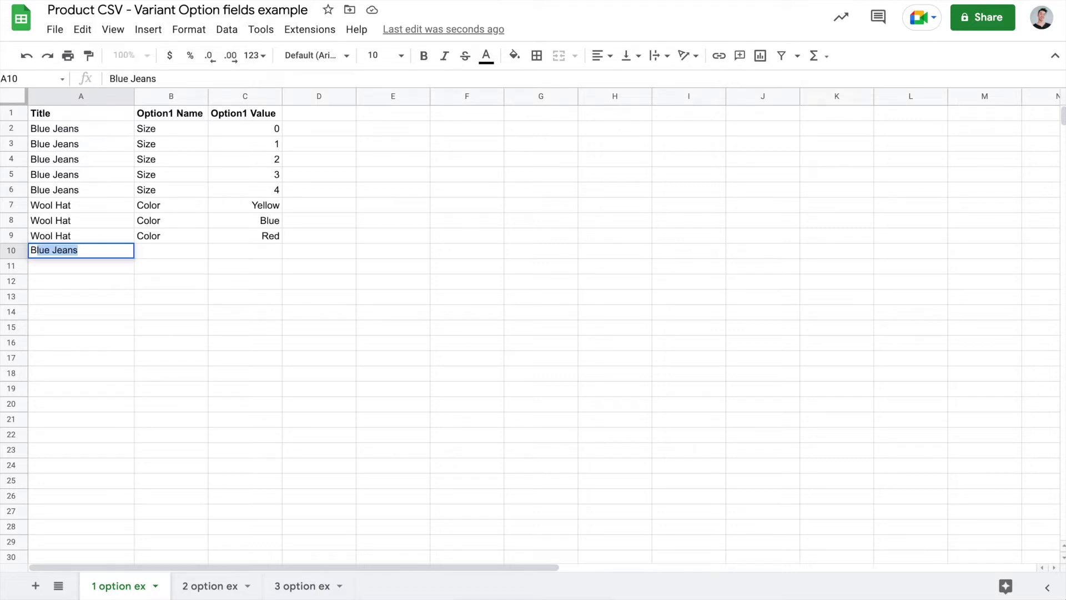
type("ead Bracelet")
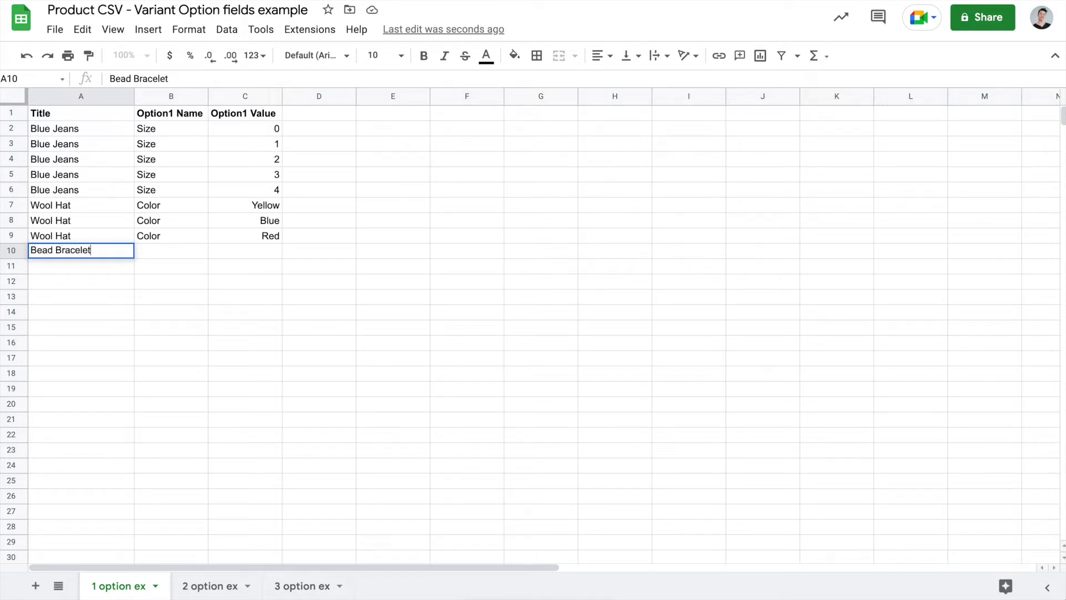
key("Tab")
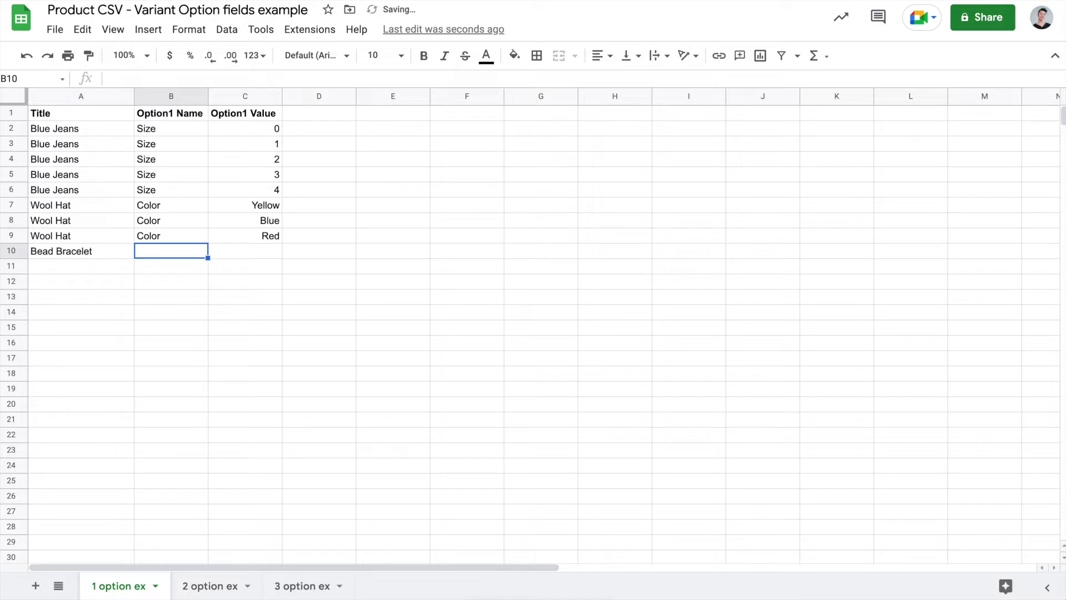
key("shift+Right")
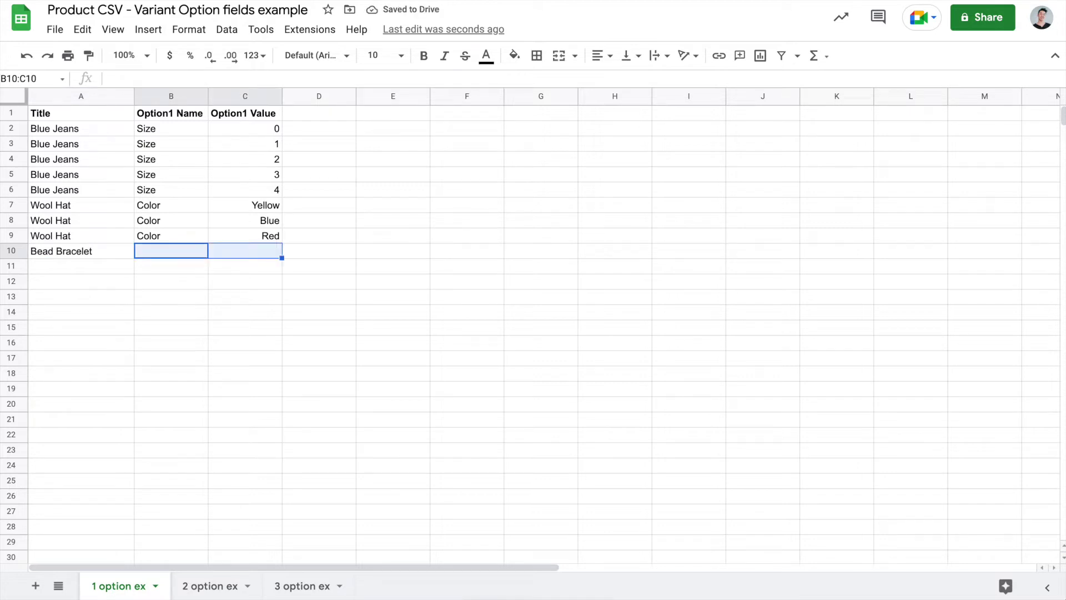
left_click(244, 250)
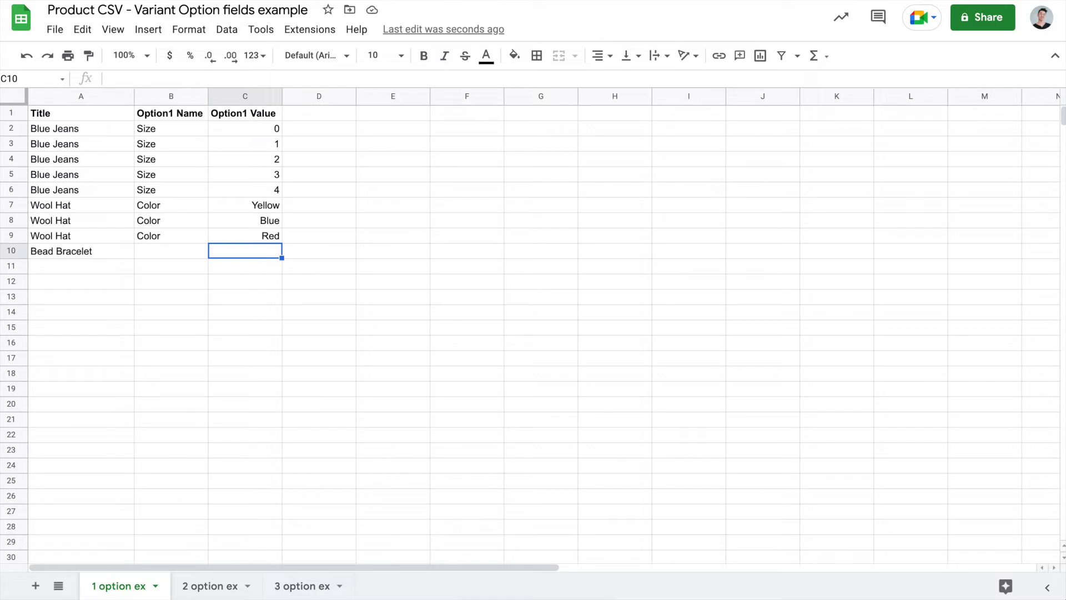
key("Left")
key("Left")
key("Down")
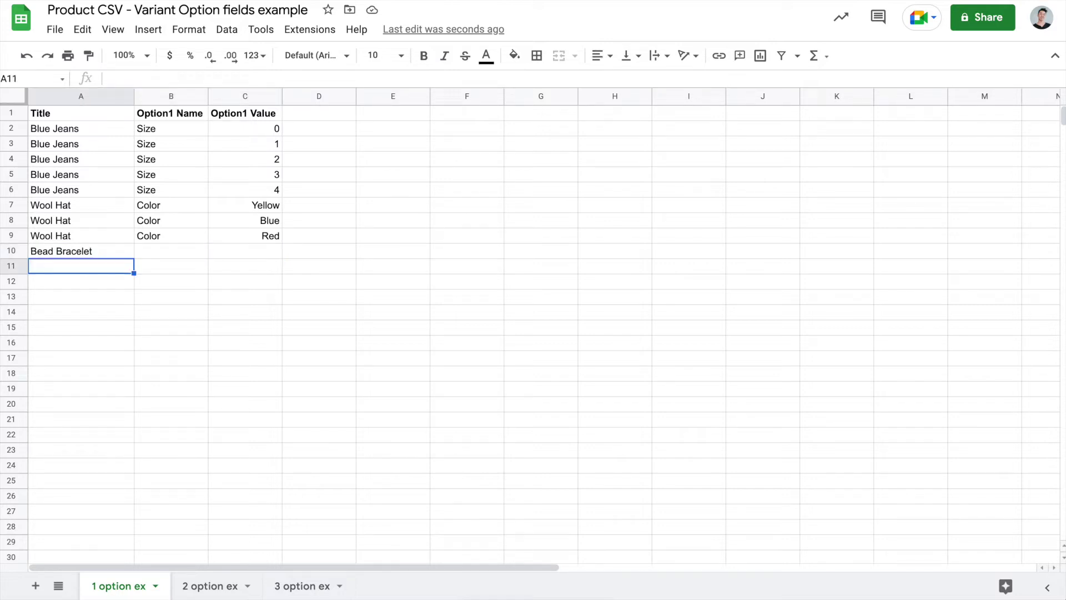
- Enter Lip Gloss in A11 and copy it into A12
type("Lip ")
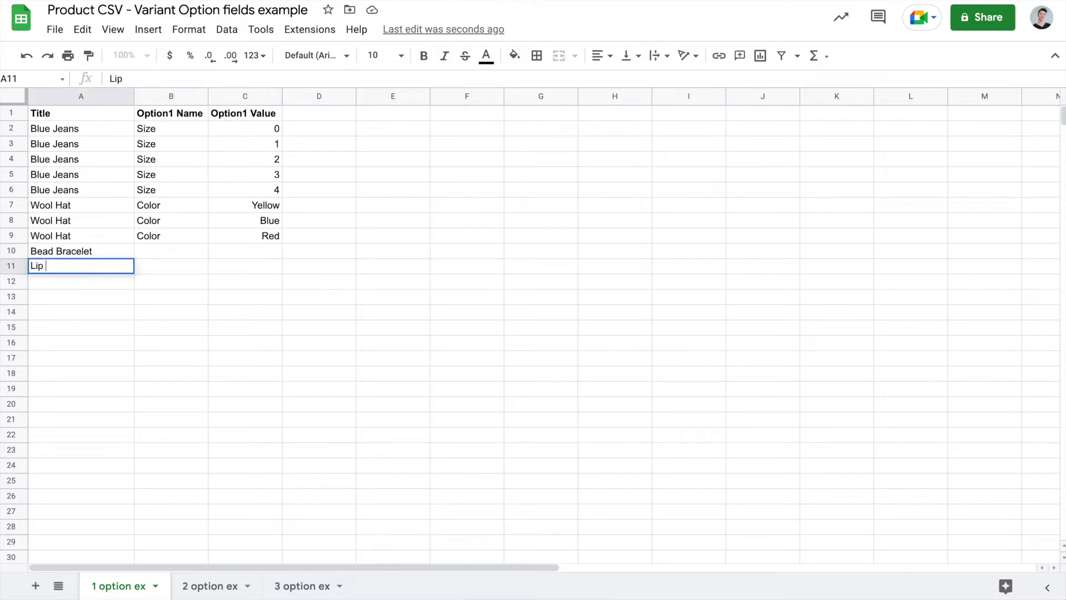
type("Gloss")
key("Return")
key("Up")
key("ctrl+c")
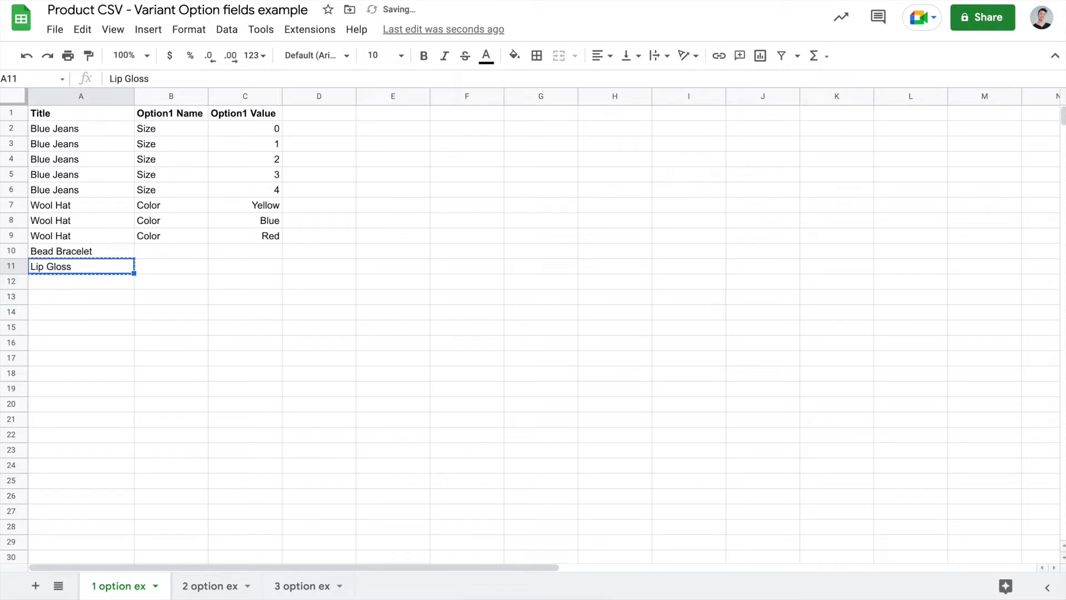
key("Down")
key("ctrl+v")
- Give both Lip Gloss rows Flavour as Option1 Name, with values Cherry and Vanilla
key("Right")
key("Up")
type("Flavour")
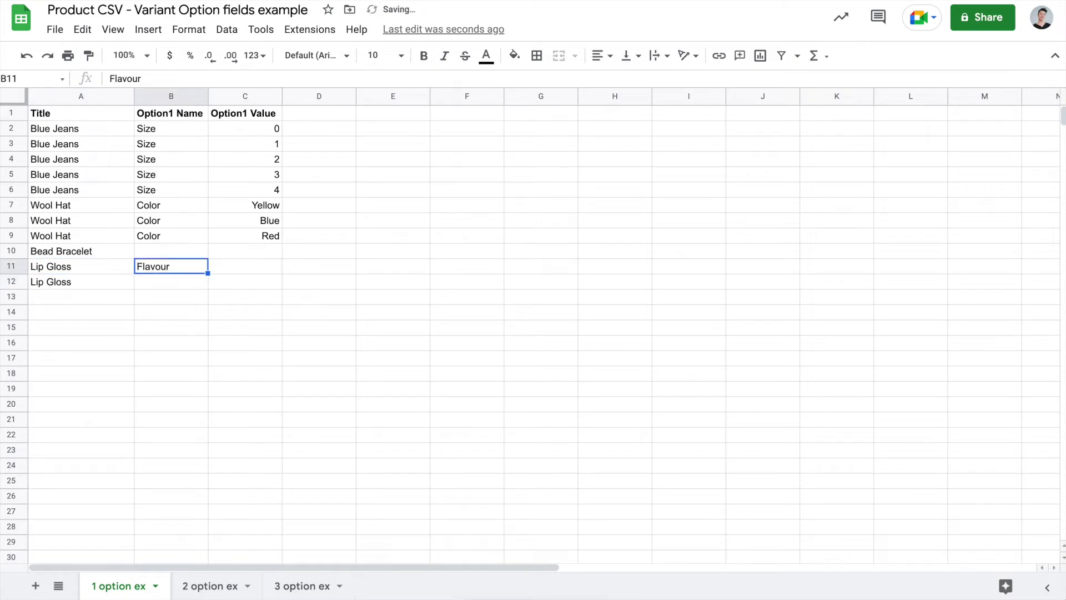
key("shift+Down")
key("ctrl+d")
key("Right")
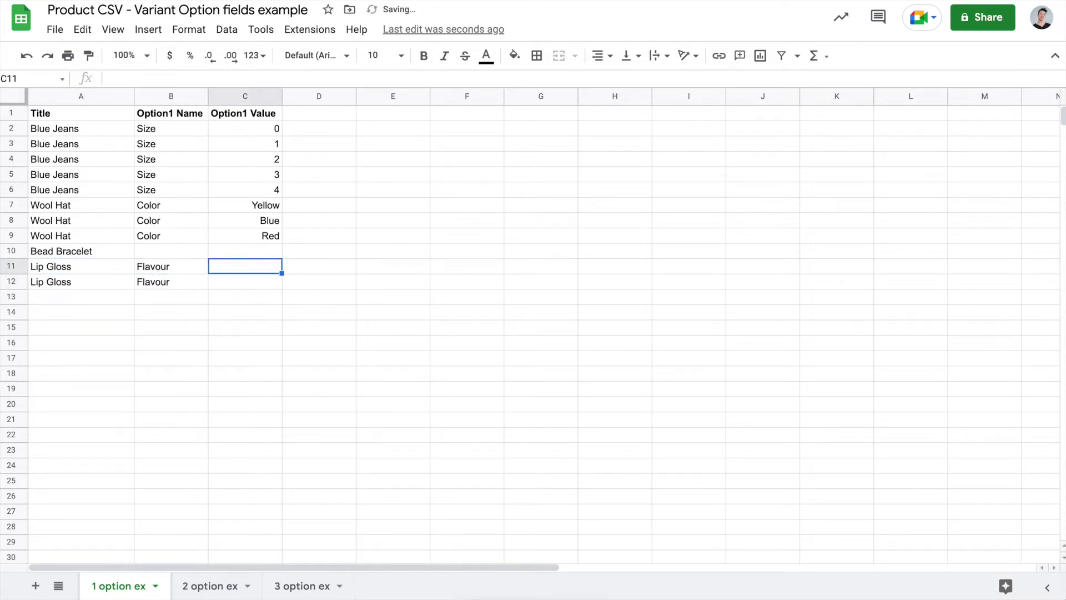
type("Cherry")
key("Return")
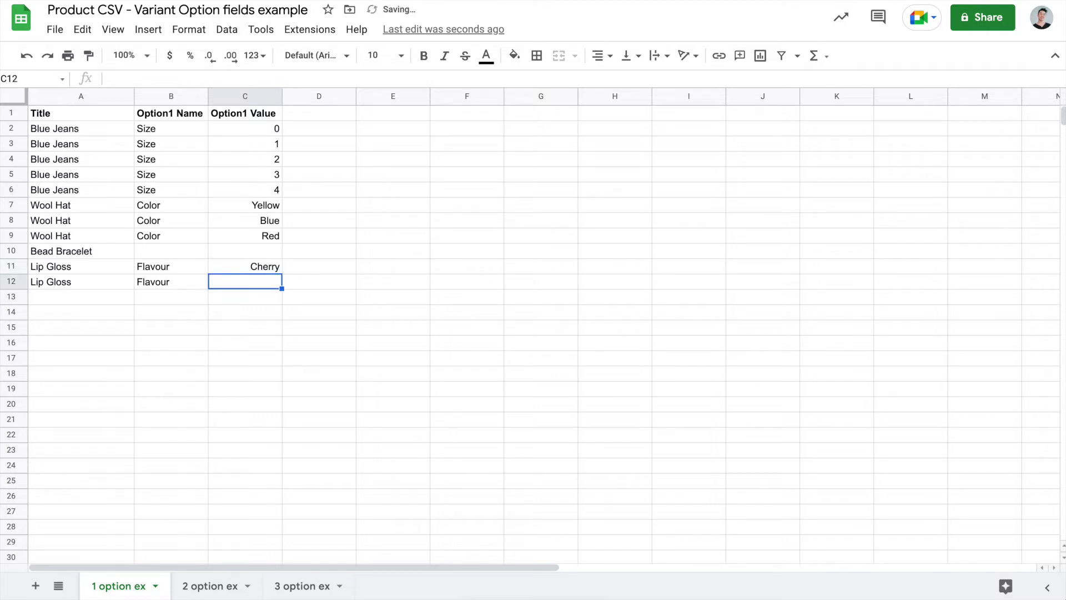
type("Vanilla")
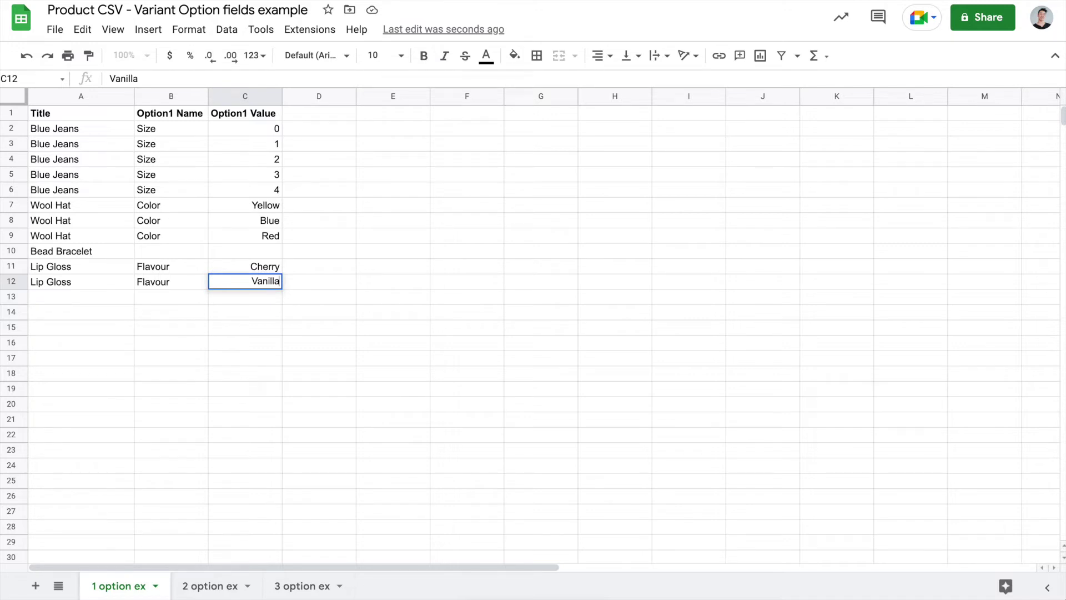
key("Return")
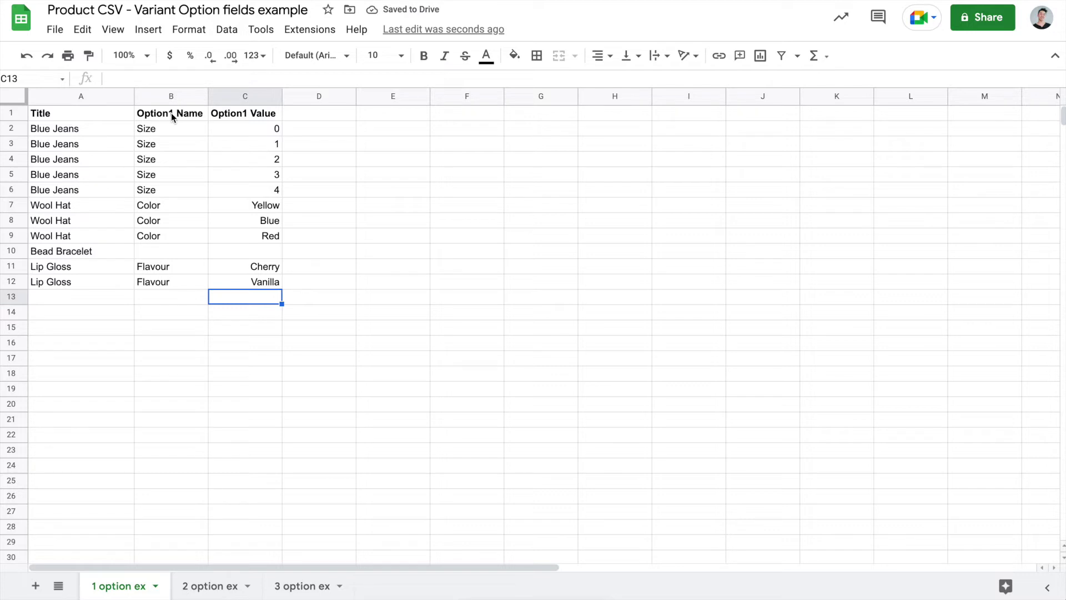
left_click(303, 113)
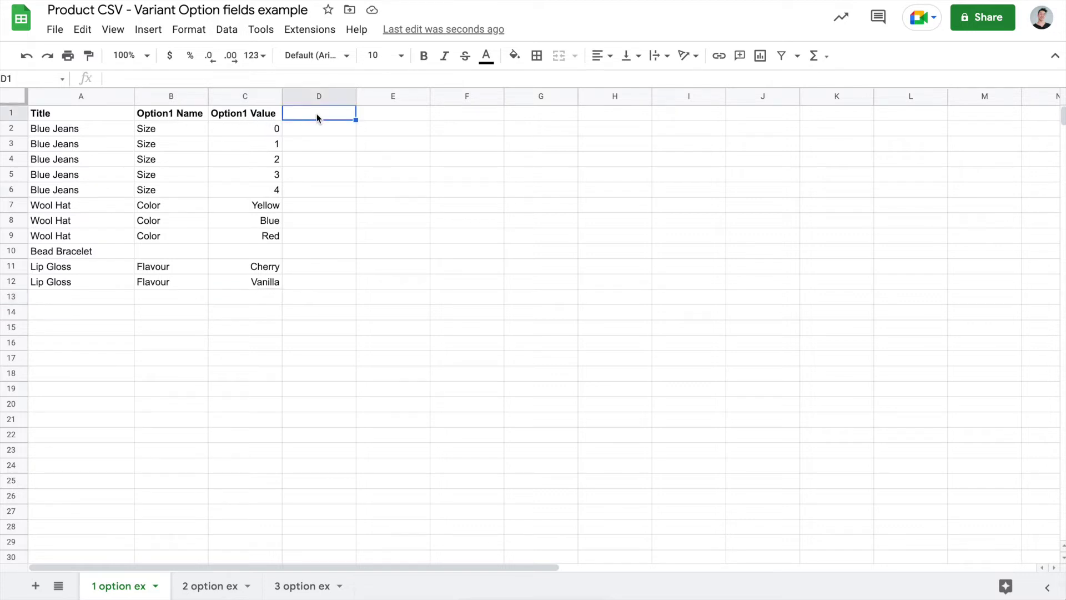
left_click(384, 114)
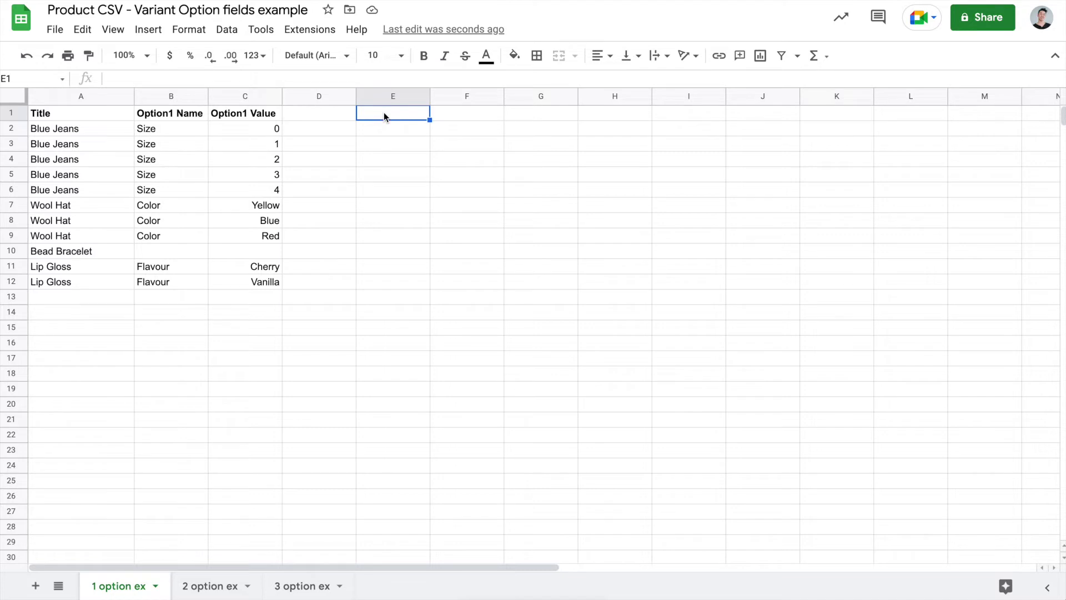
left_click(325, 115)
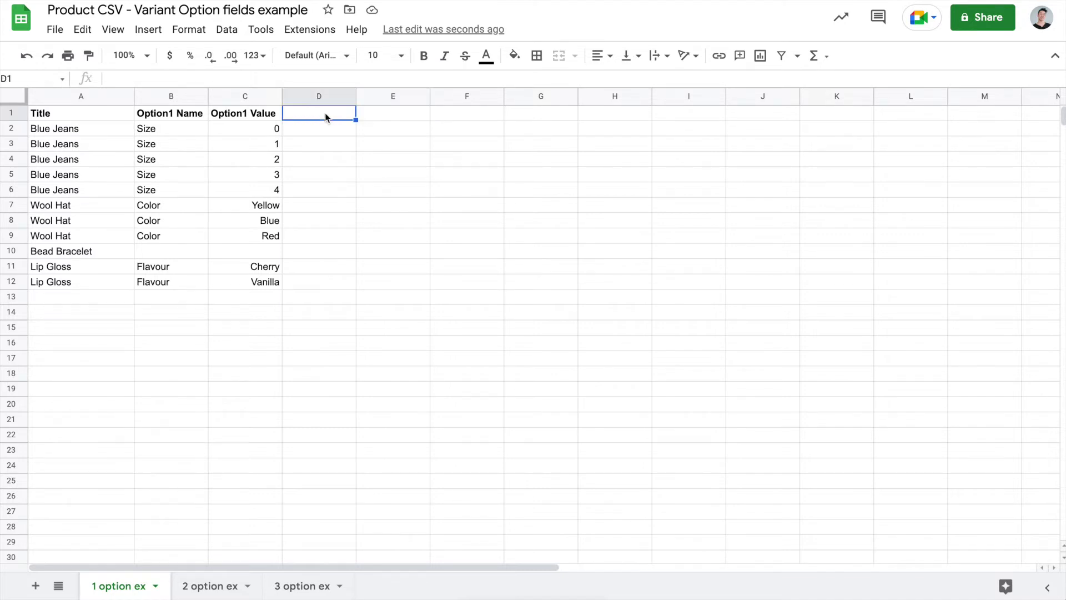
left_click(200, 586)
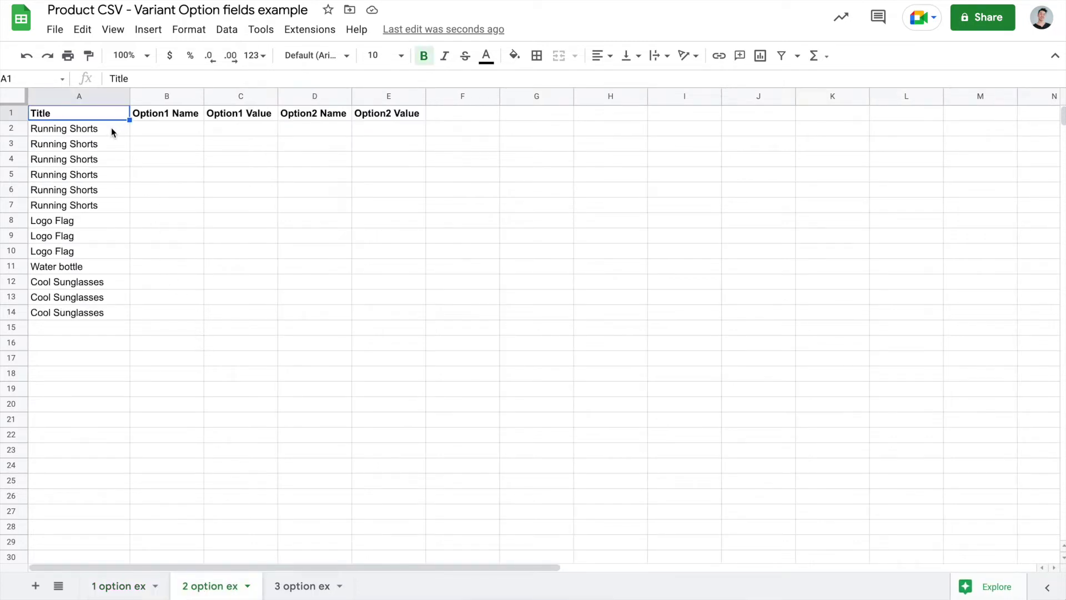
- Check the Option1 Name through Option2 Value headers in B1:E1, ending at B2
left_click(160, 135)
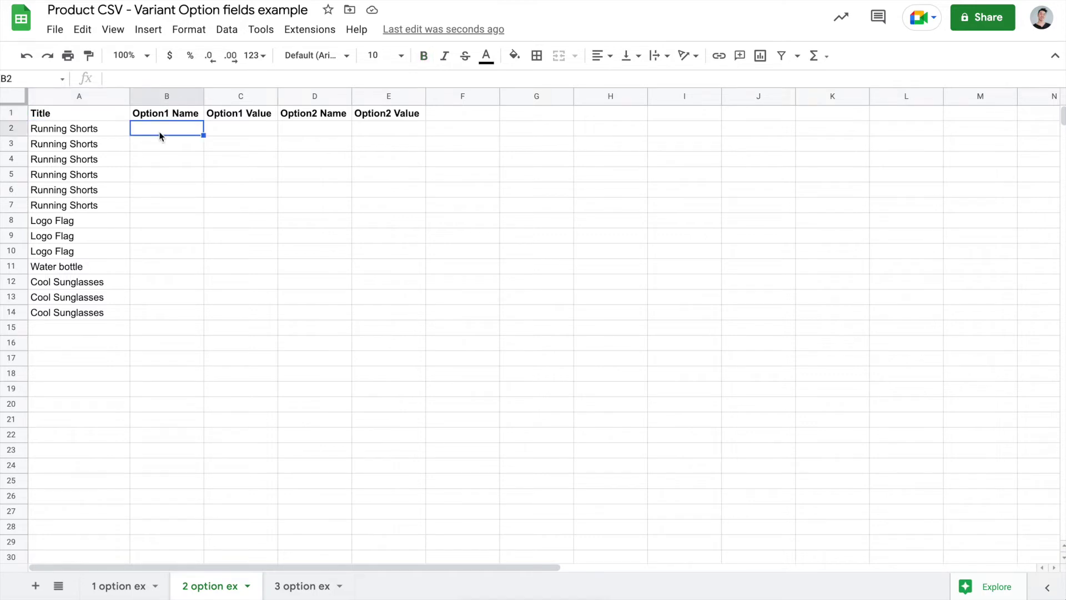
key("Up")
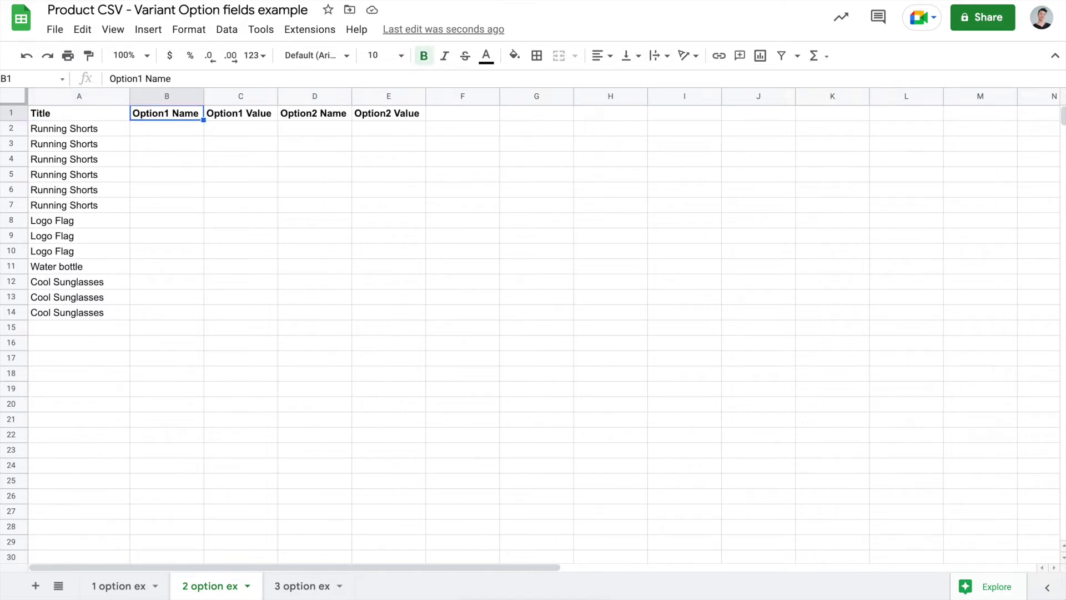
key("Right")
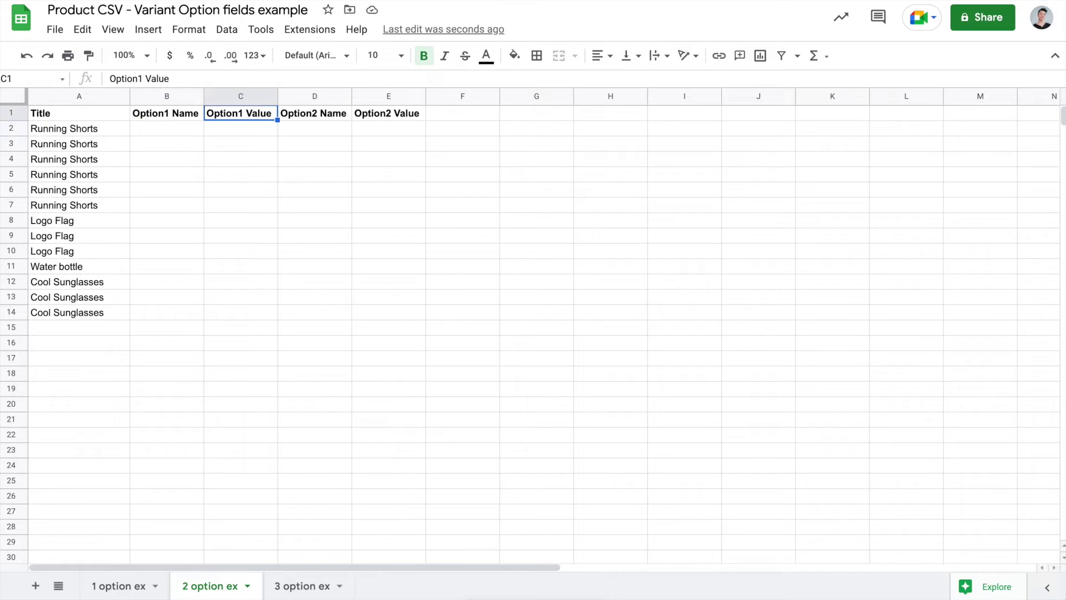
key("Right")
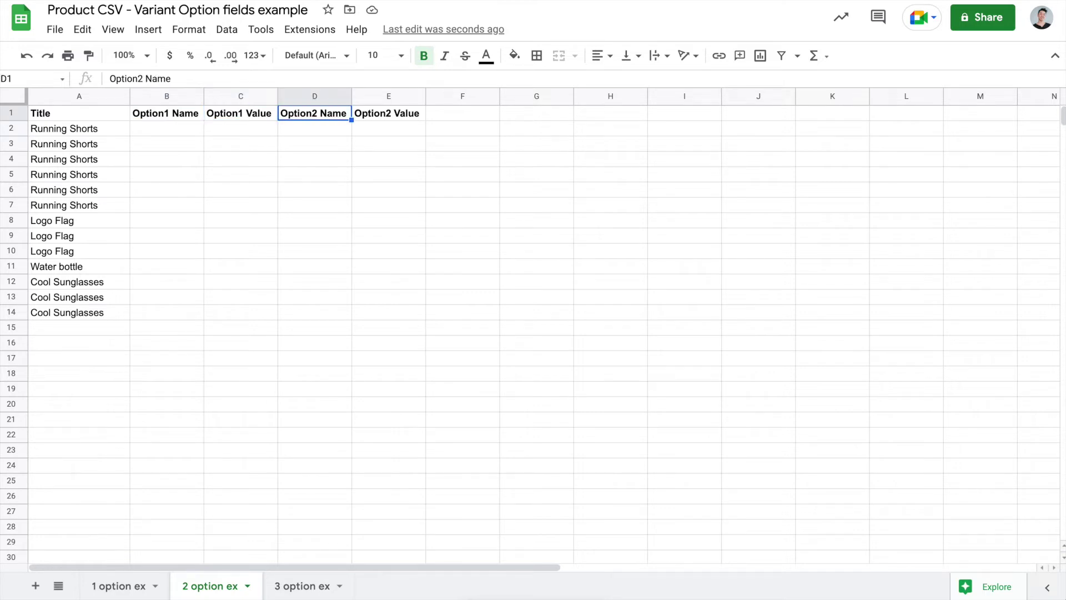
key("Right")
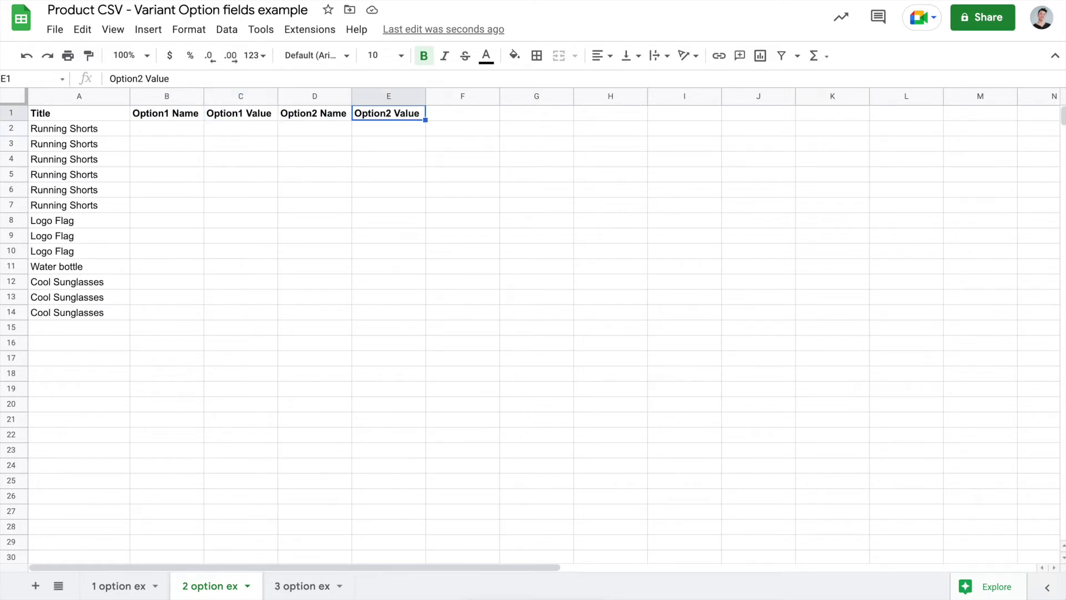
key("Left")
key("Left")
key("Left")
key("Down")
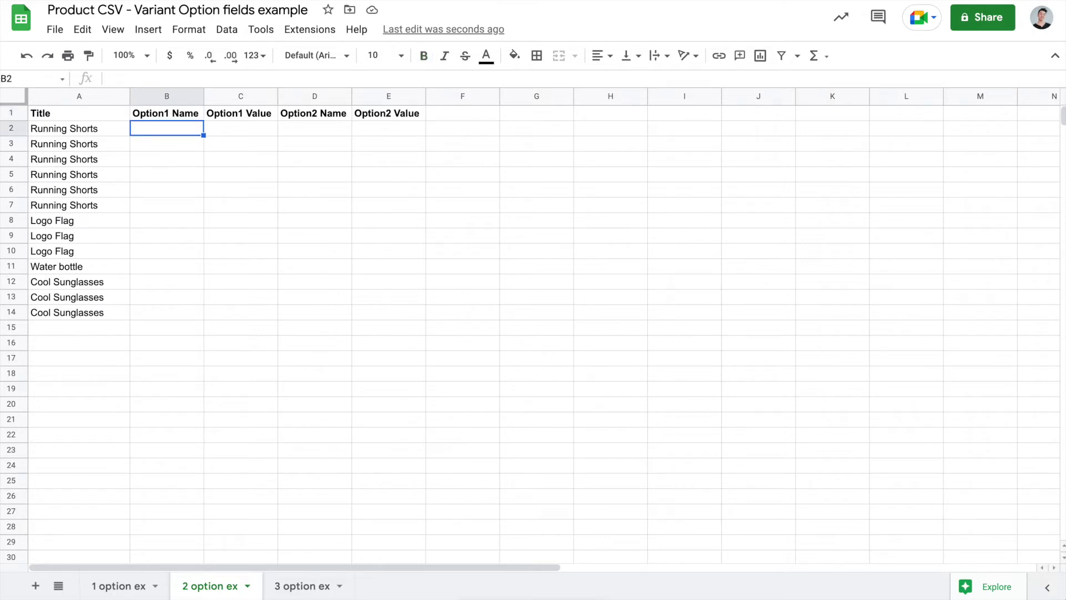
- Fill Size into B2 through B7 as the Option1 Name
type("Size")
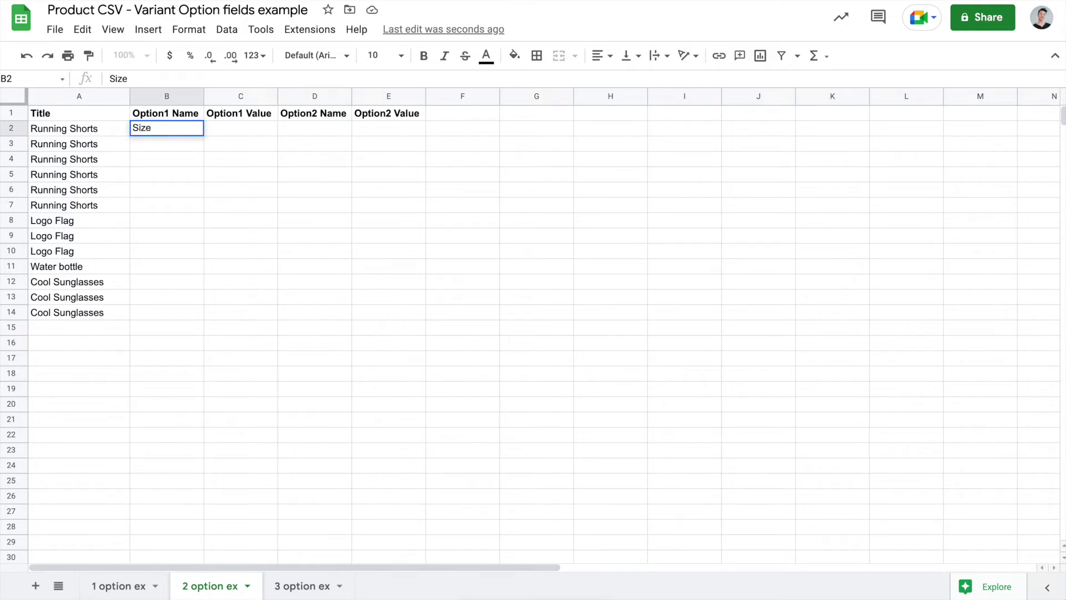
key("shift+Tab")
key("Tab")
key("ctrl+c")
key("shift+Down")
key("shift+Down")
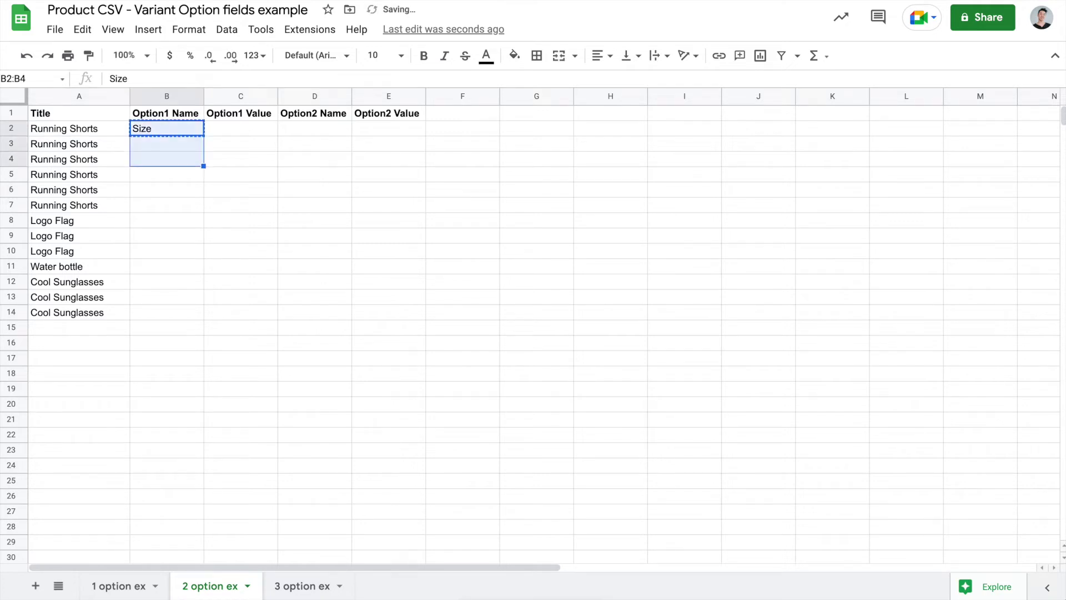
key("shift+Down")
key("shift+Down")
key("shift+Down")
key("ctrl+v")
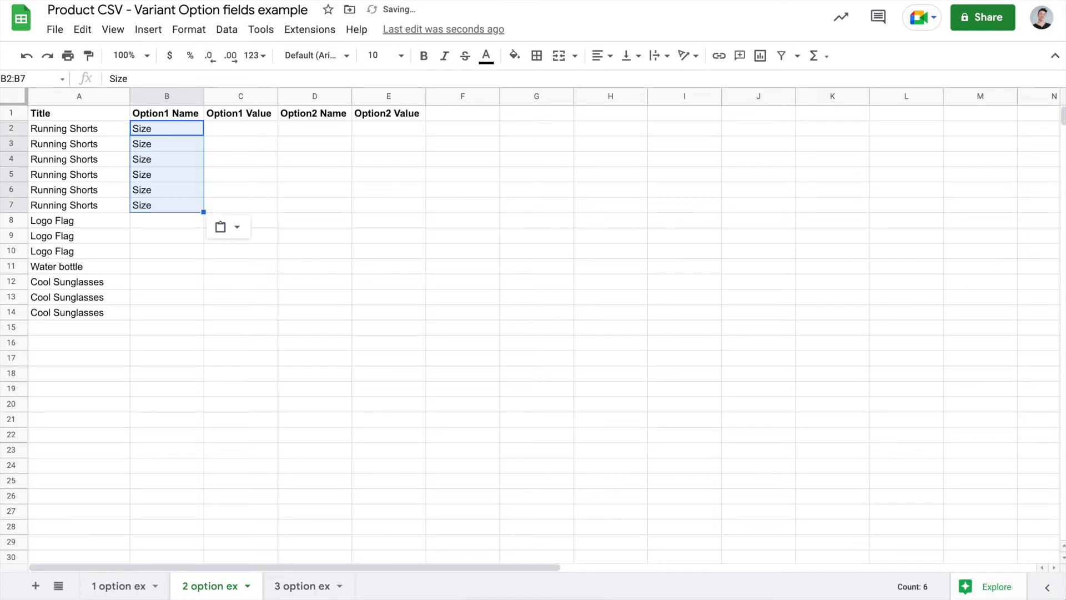
- Fill Color into D2 through D7 as the Option2 Name
key("Right")
key("Right")
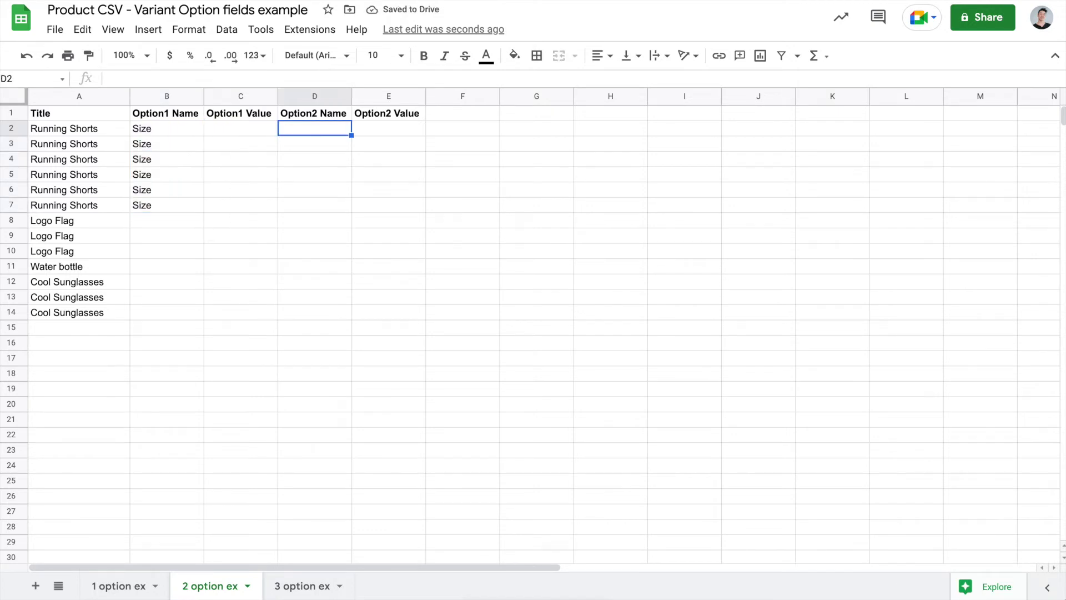
type("Color")
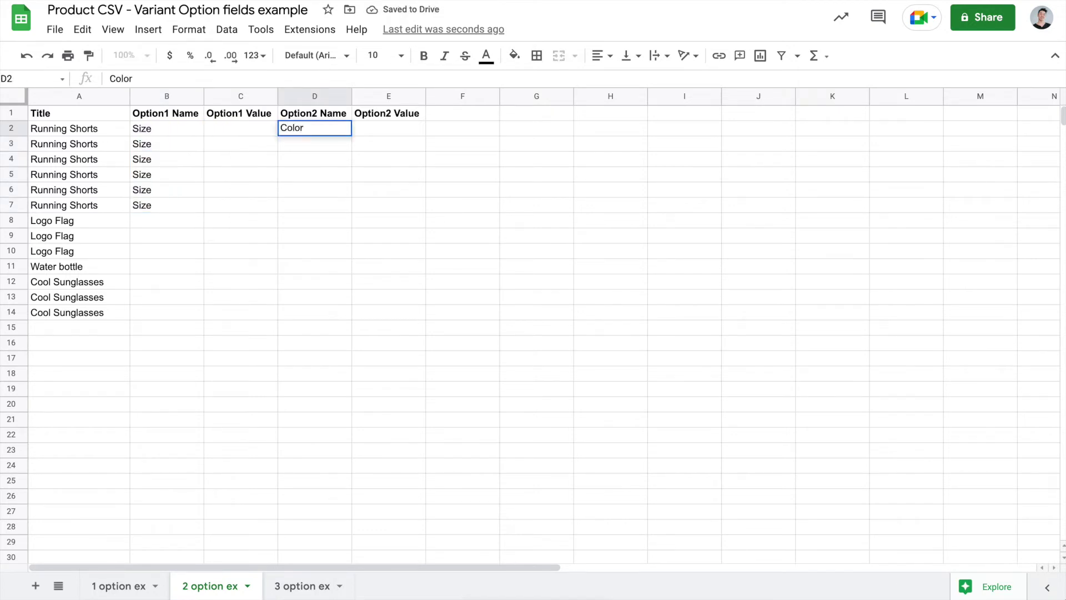
key("Return")
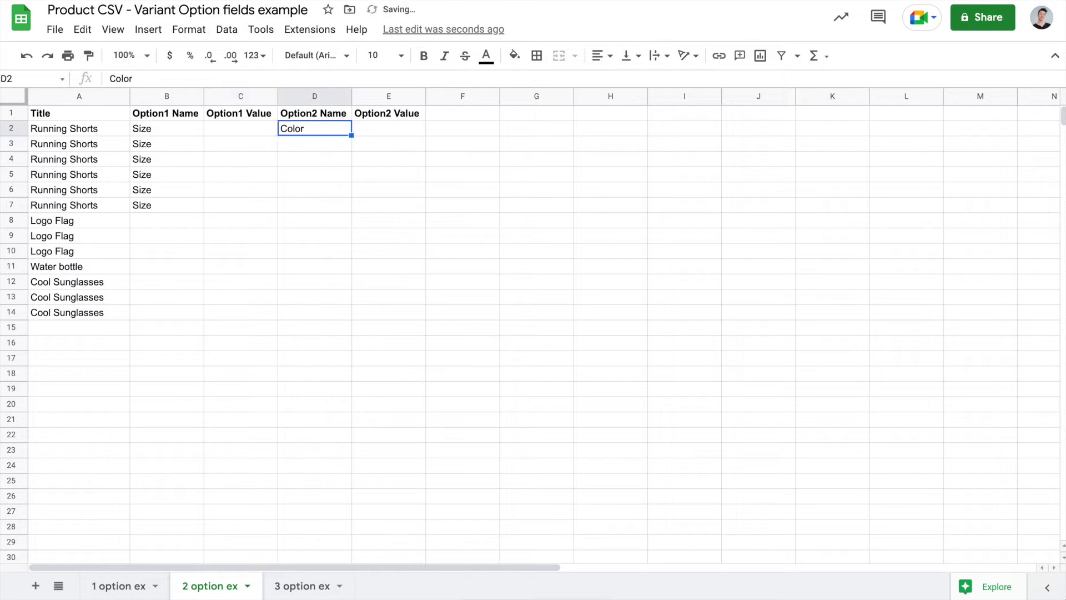
key("ctrl+c")
key("shift+Down")
key("shift+Down")
key("shift+Down")
key("shift+Down")
key("shift+Down")
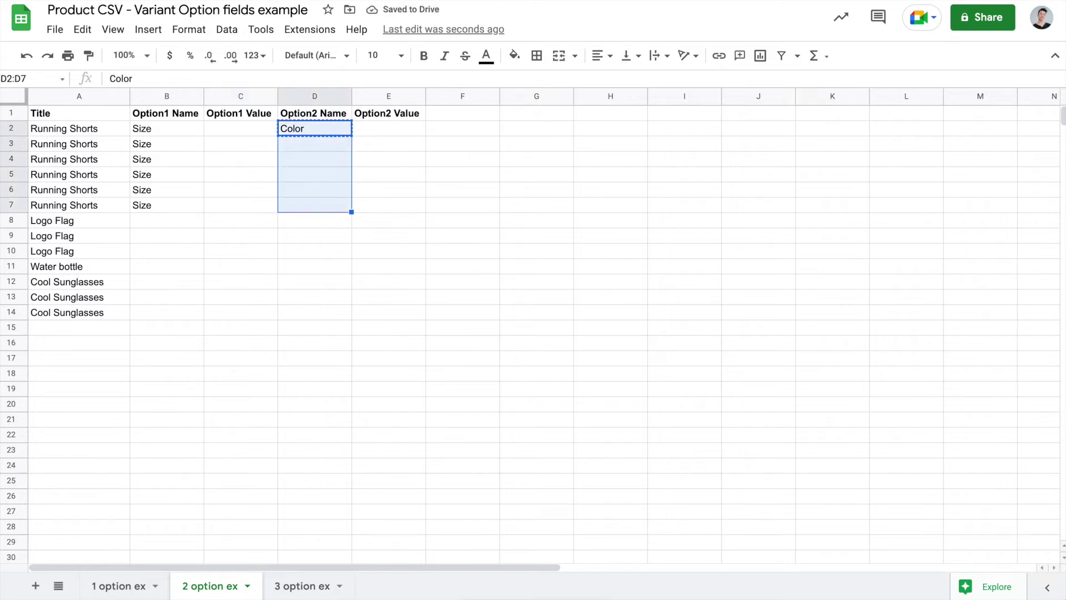
key("ctrl+v")
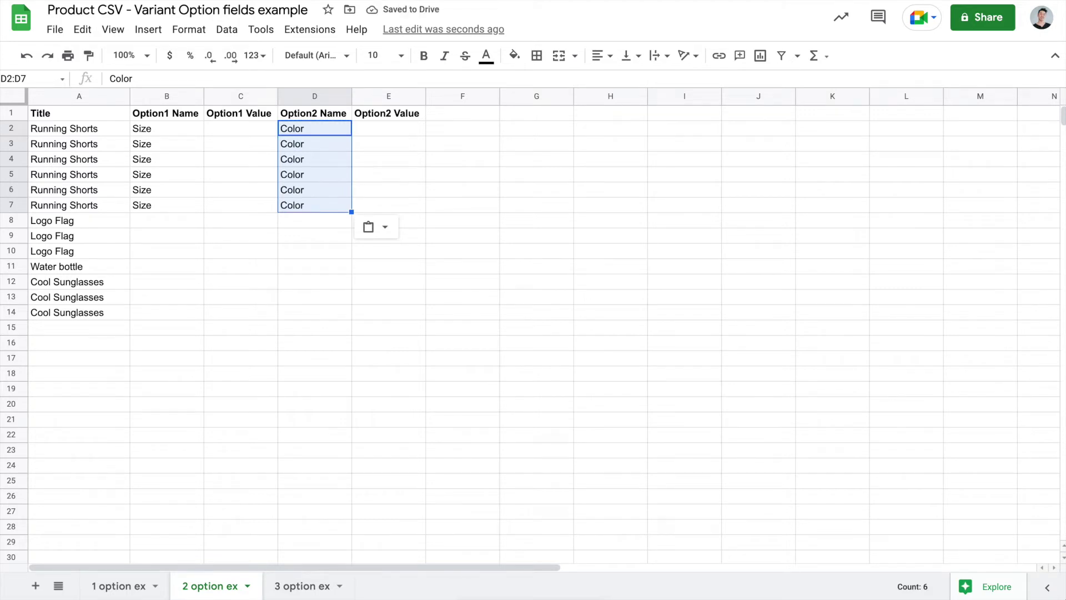
left_click(240, 129)
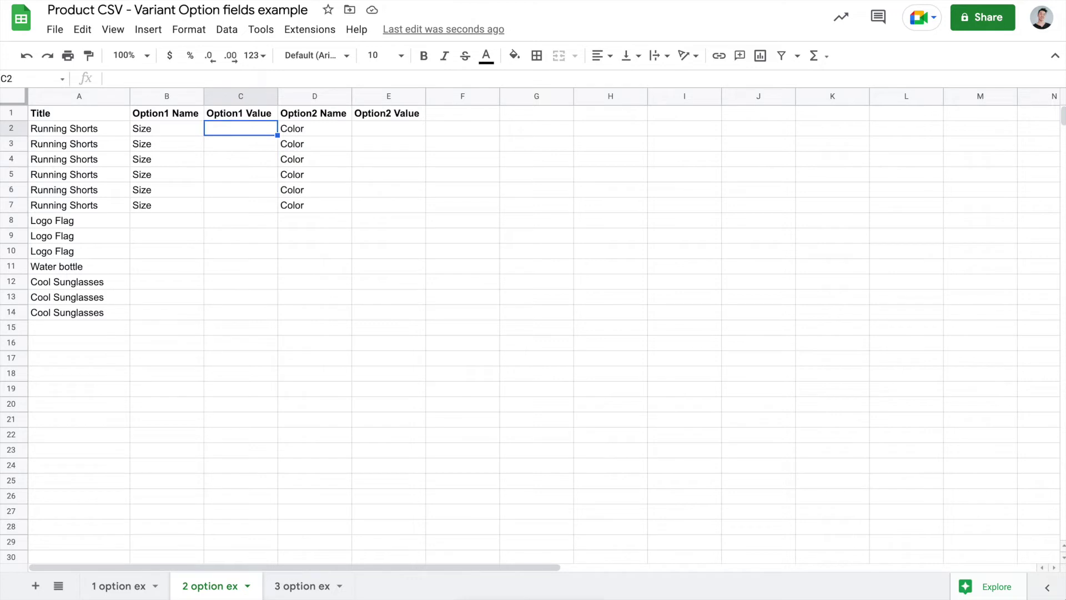
- Enter the Option1 Value sizes 3, 4 and 5 in C2 through C4
type("3")
key("Return")
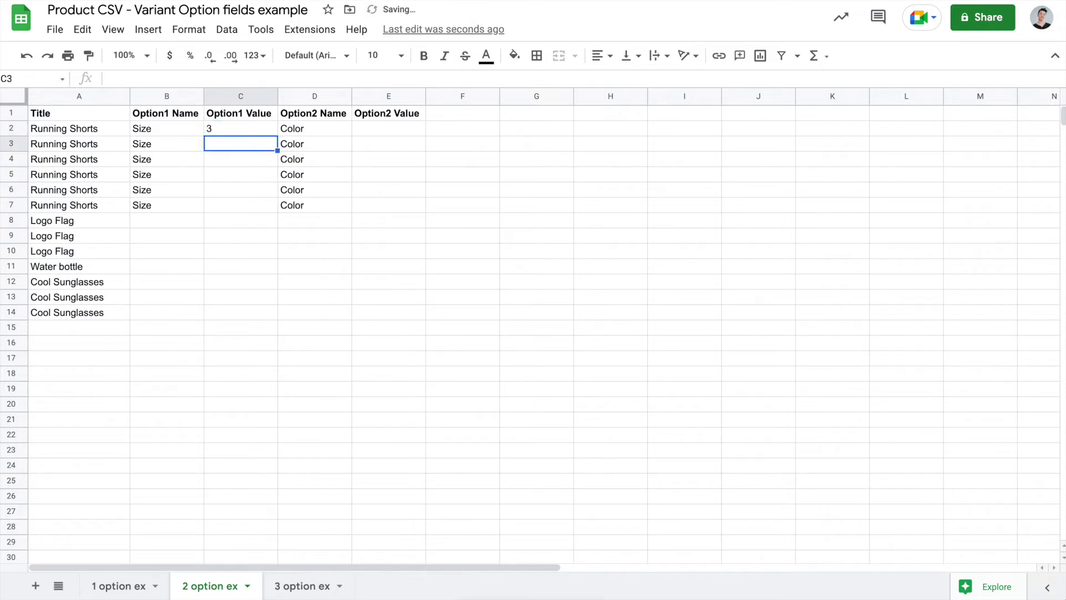
type("4")
key("Return")
type("5")
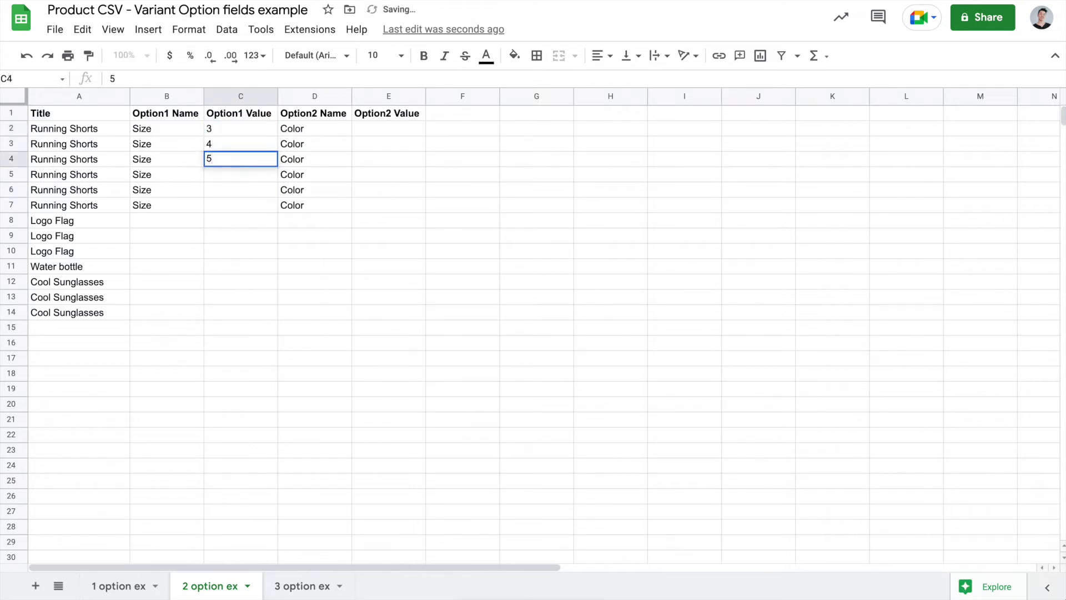
key("Return")
key("Right")
key("Up")
key("Right")
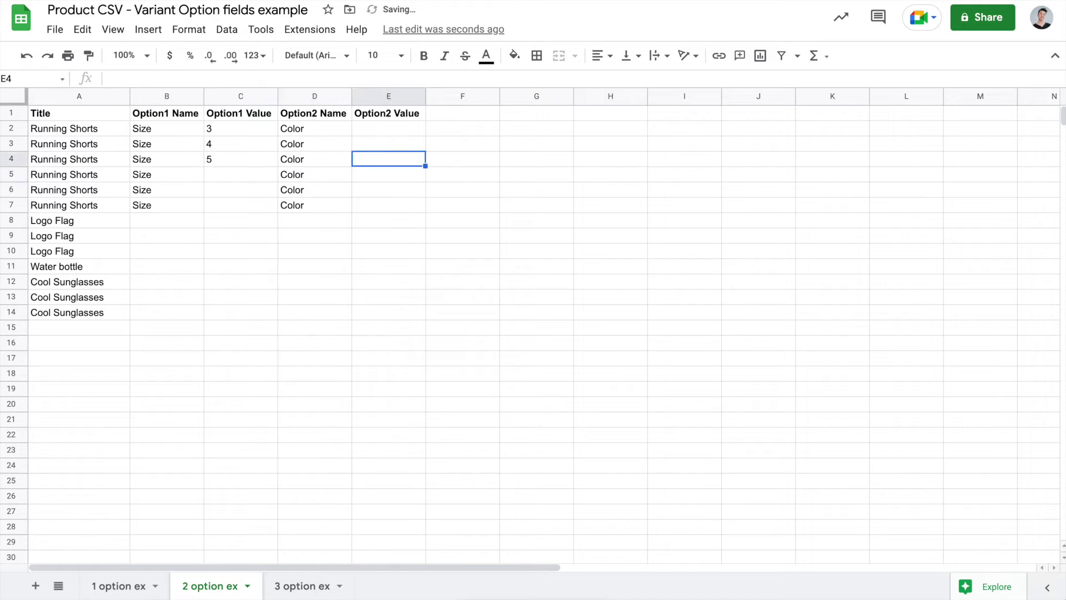
key("Up")
key("Up")
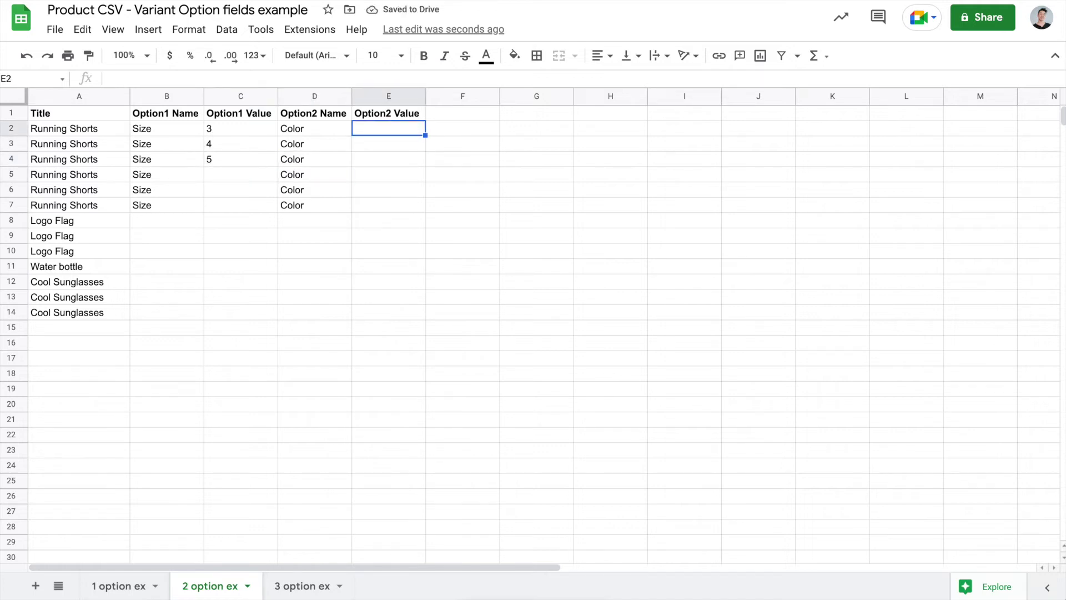
- Fill Red into E2 through E4 for the first three Running Shorts rows
type("Red")
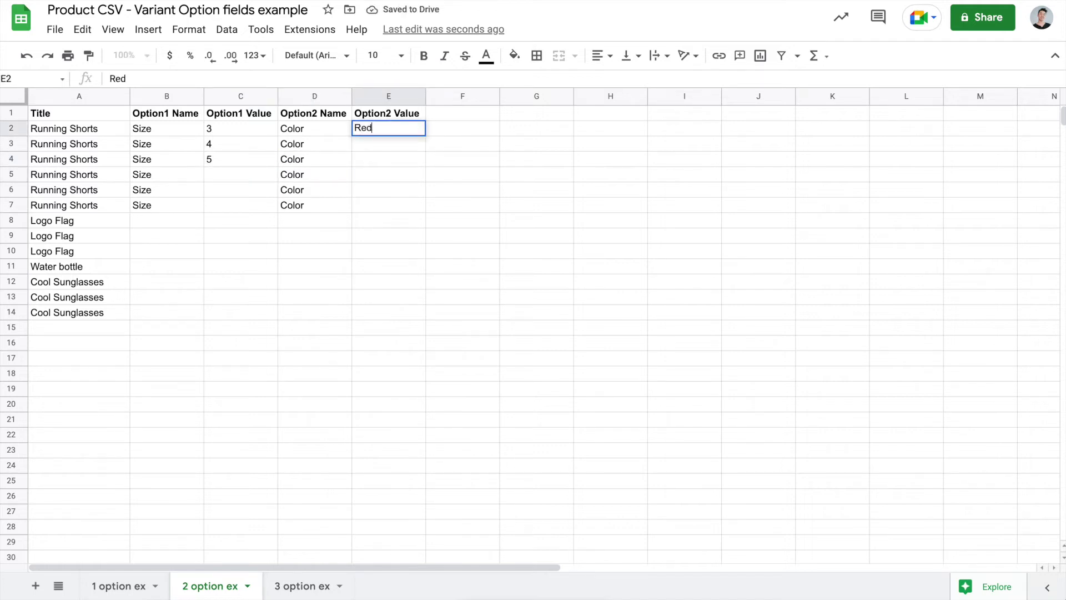
key("ctrl+c")
key("shift+Down")
key("shift+Down")
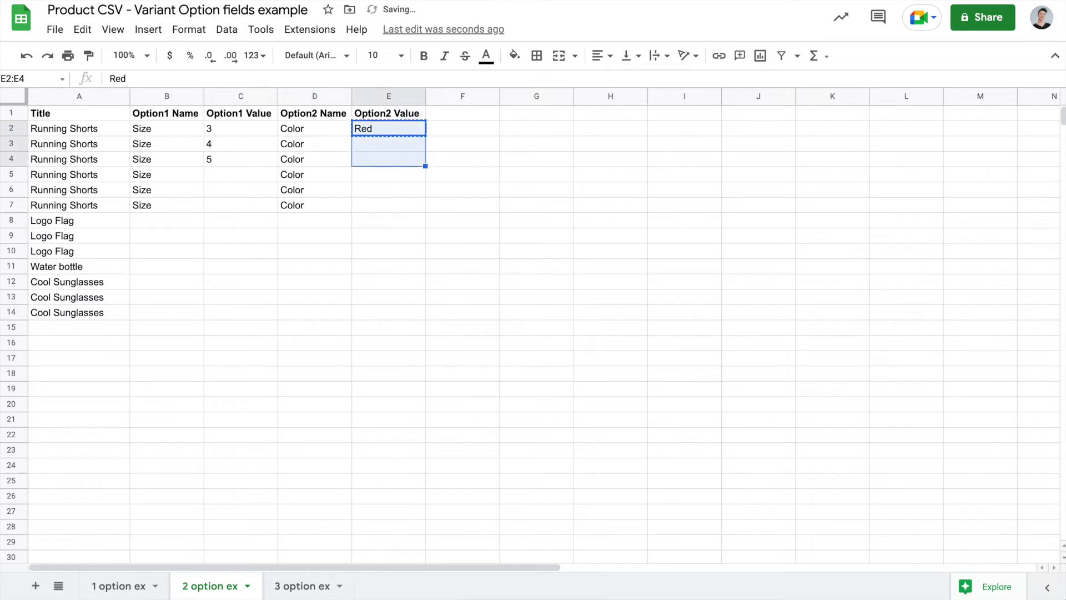
key("ctrl+v")
left_click(314, 128)
left_click(240, 128)
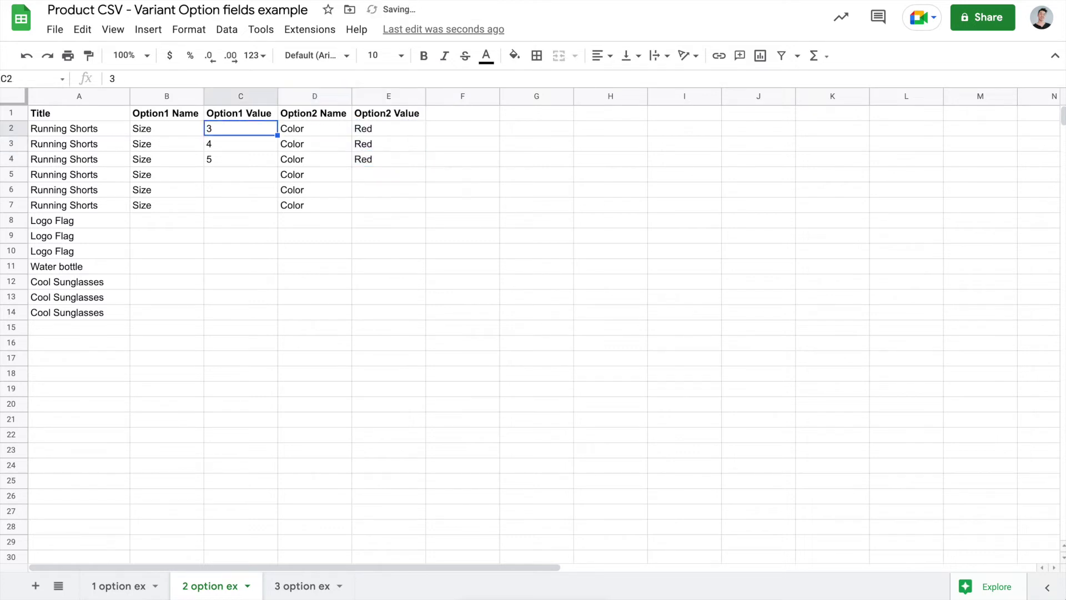
left_click(314, 128)
left_click(388, 128)
- Enter sizes 3, 4 and 5 in C5 to C7
left_click(241, 128)
left_click(240, 143)
left_click(240, 174)
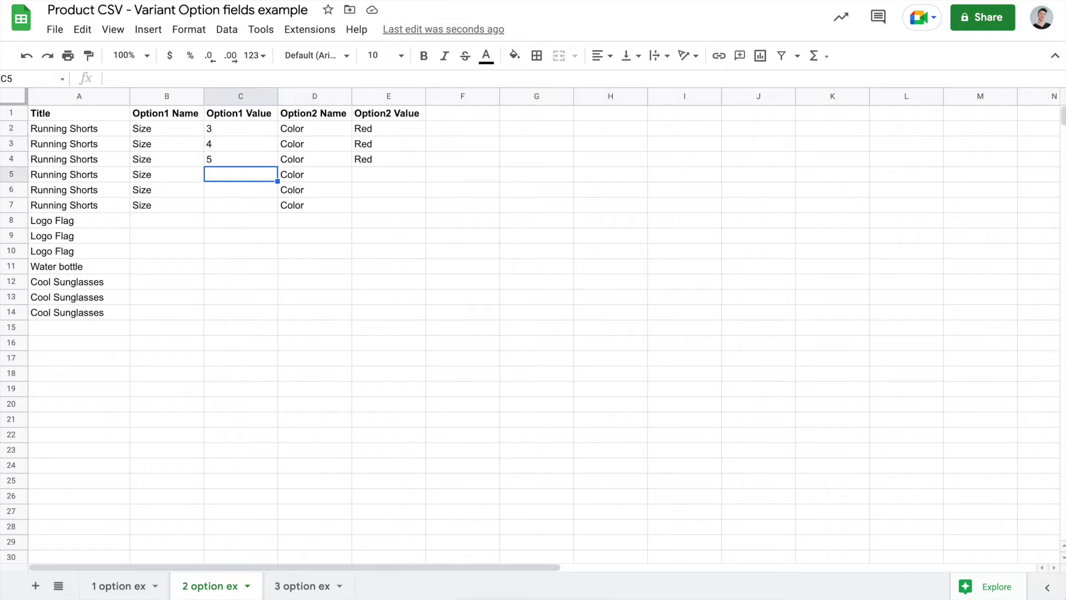
type("3")
key("Return")
type("4")
key("Return")
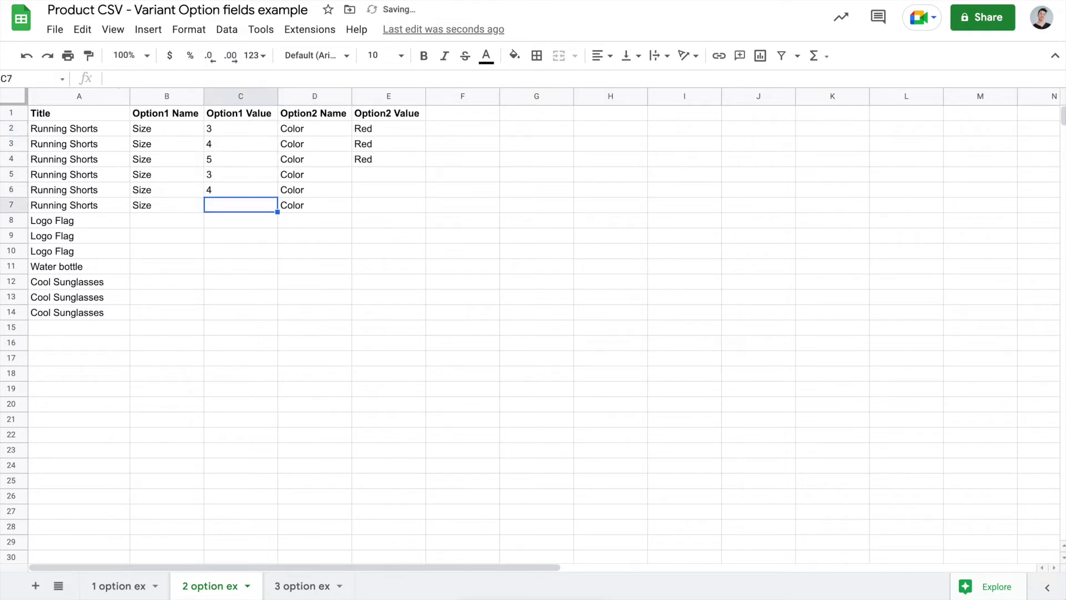
type("5")
key("Return")
- Fill Black into E5 through E7 for the last three Running Shorts rows
left_click(314, 220)
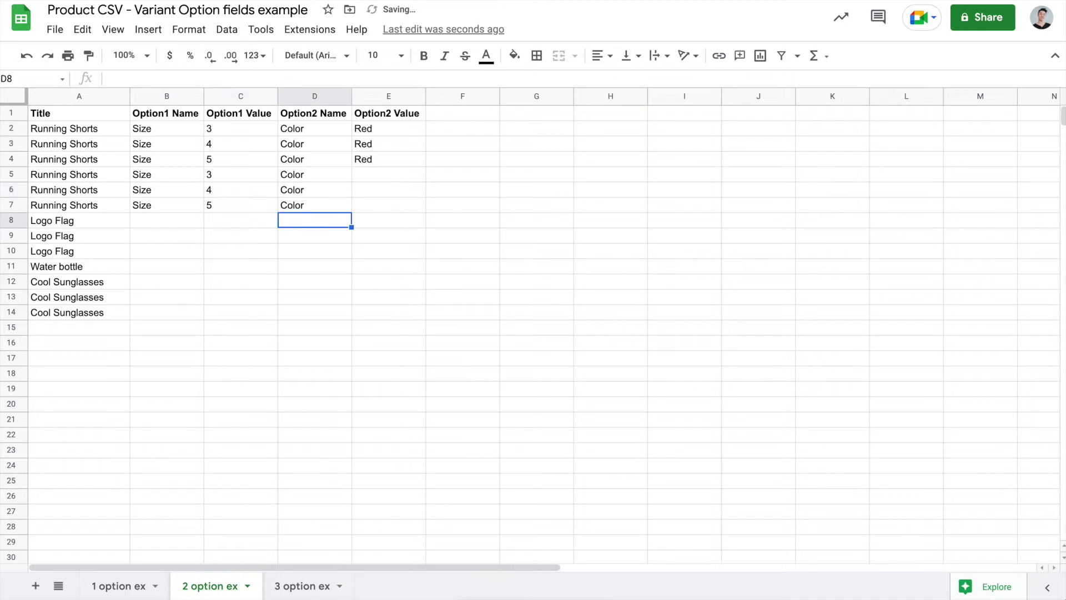
left_click(388, 205)
left_click(388, 189)
left_click(389, 174)
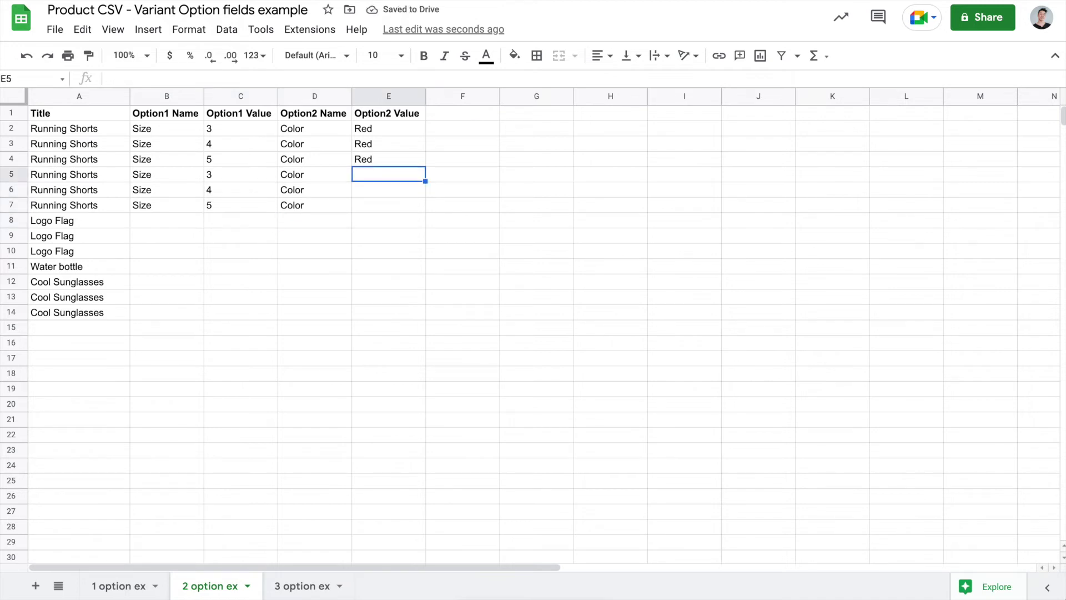
type("Black")
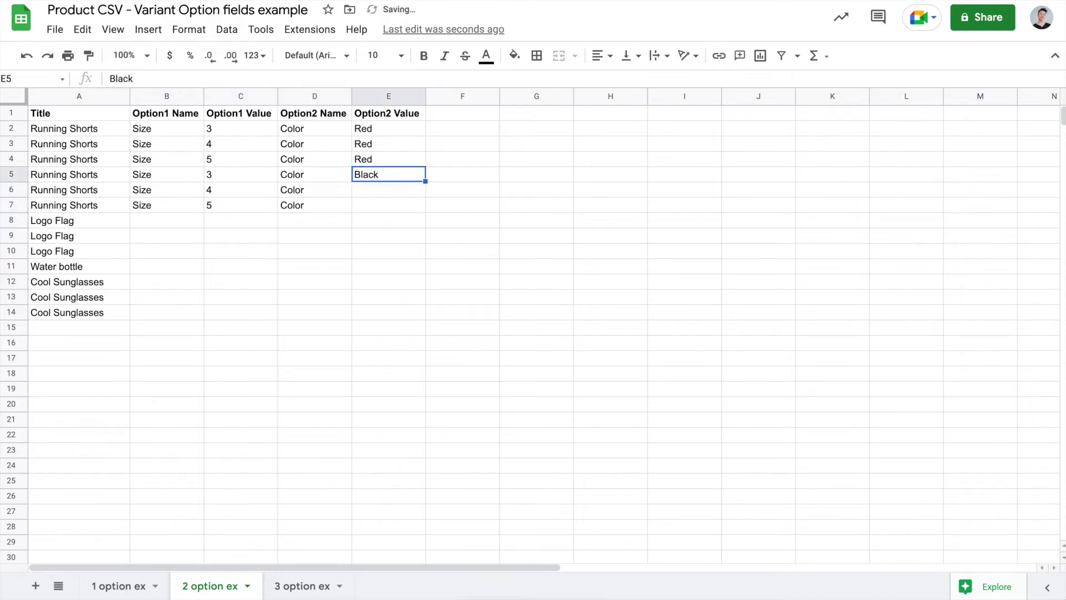
key("ctrl+c")
key("shift+Down")
key("shift+Down")
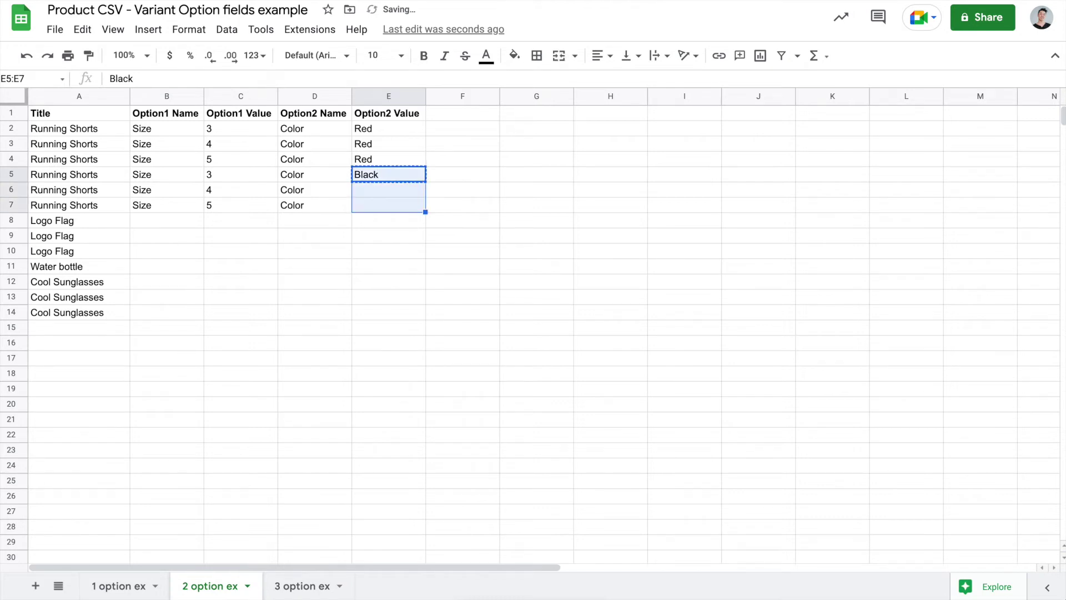
key("ctrl+v")
left_click(462, 174)
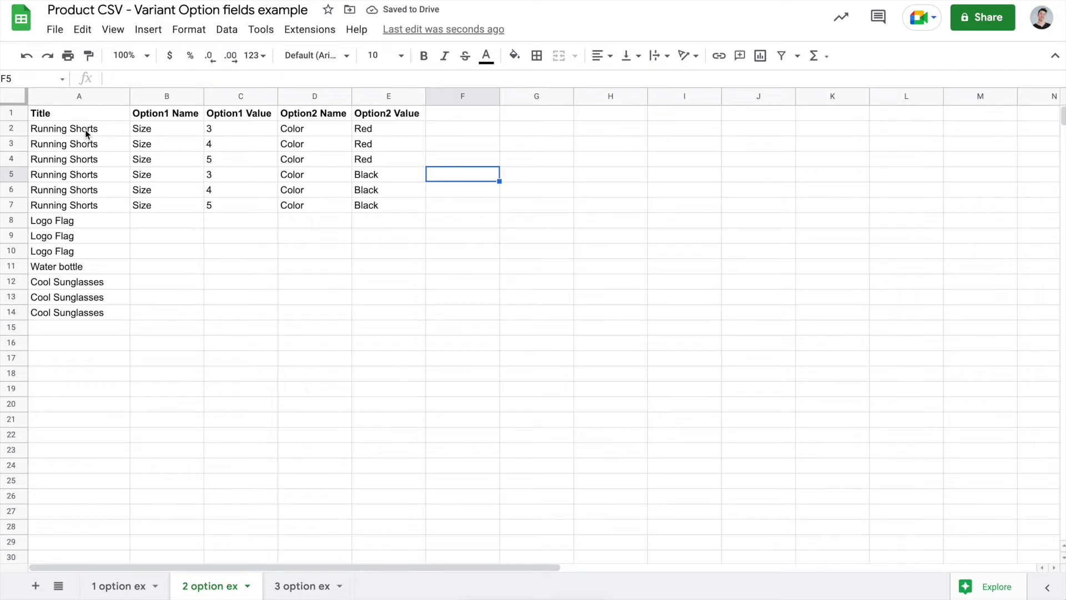
- Review the Running Shorts rows: Size 3, 4, 5 paired with Color Red and Black
left_click(155, 128)
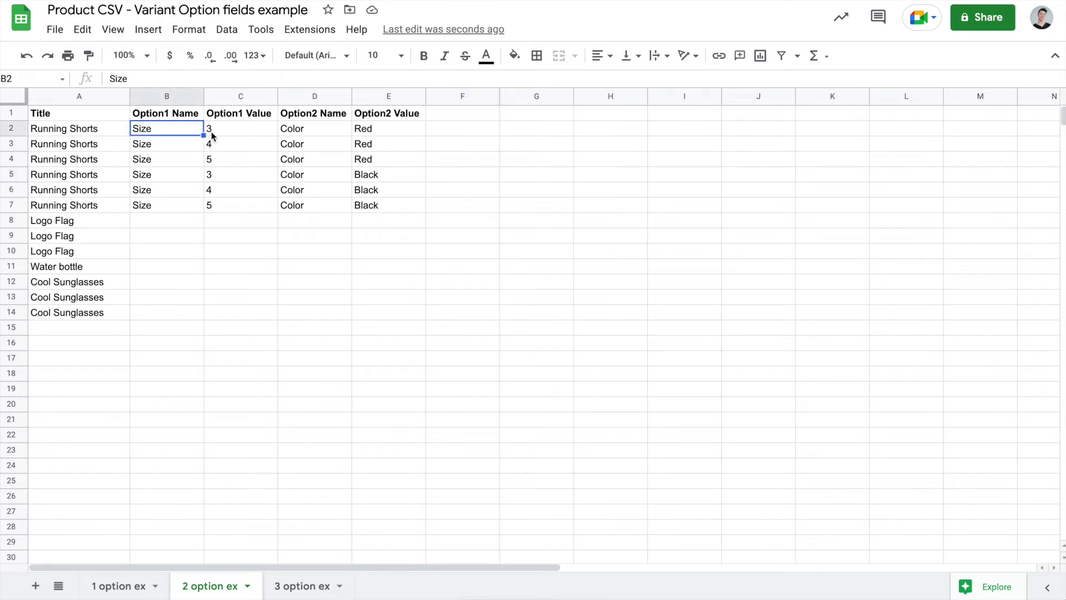
left_click(299, 132)
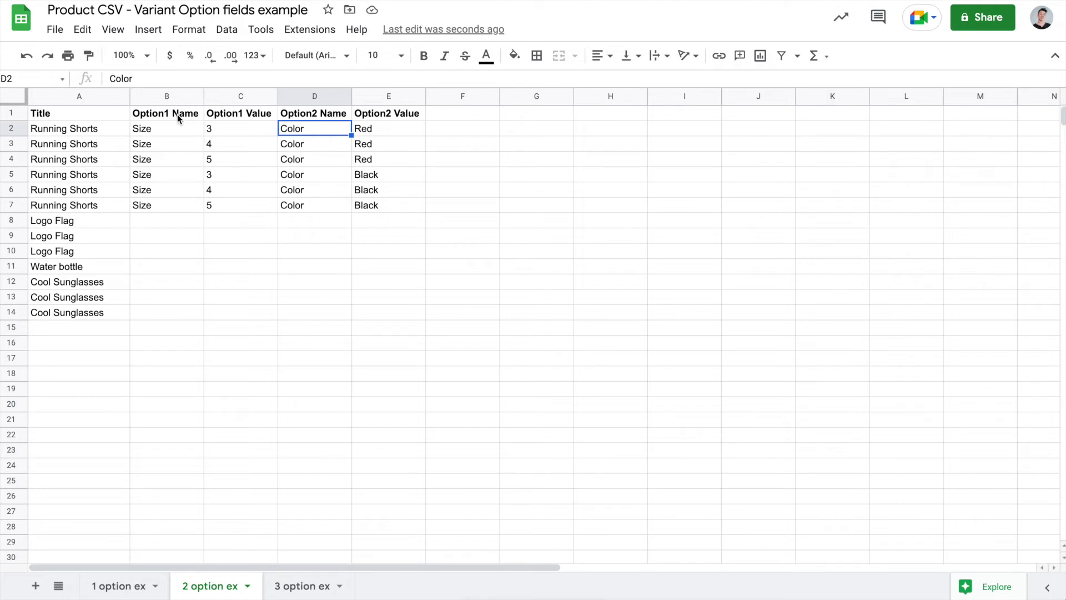
left_click(247, 129)
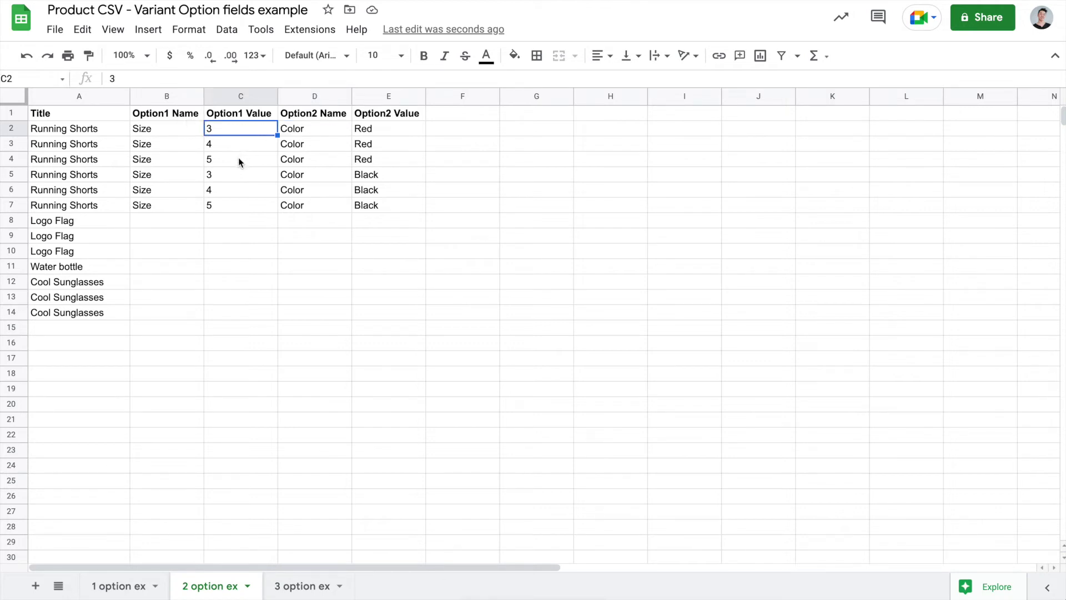
left_click(372, 130)
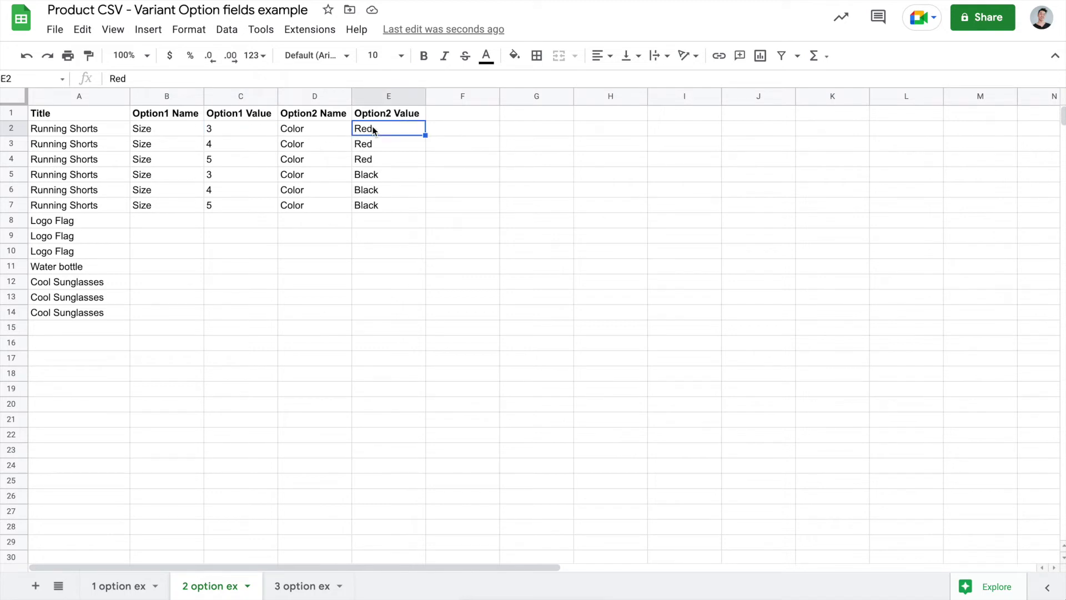
left_click(382, 190)
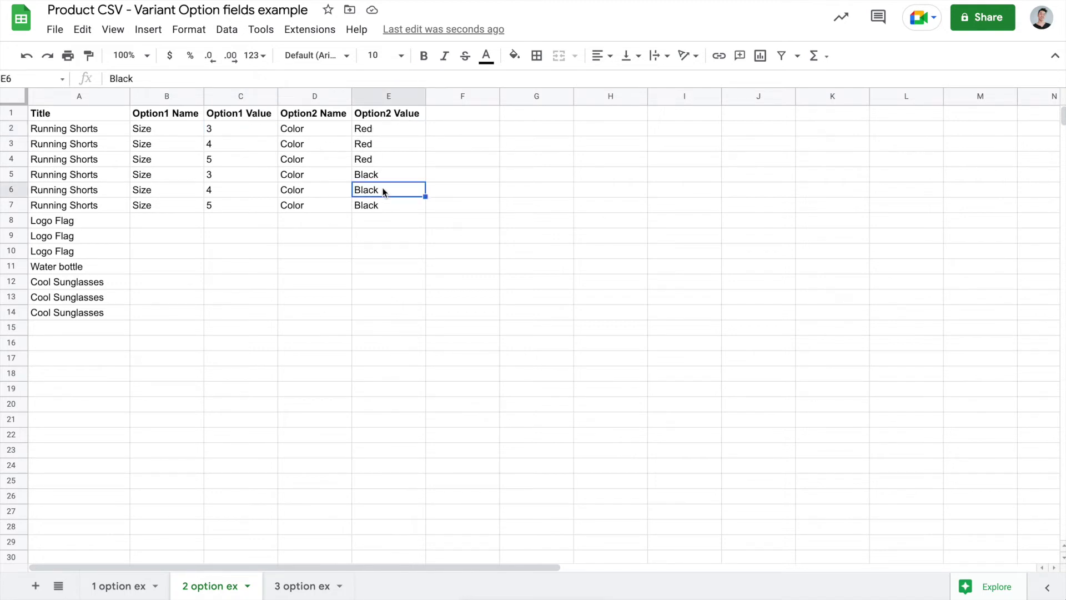
left_click(181, 206)
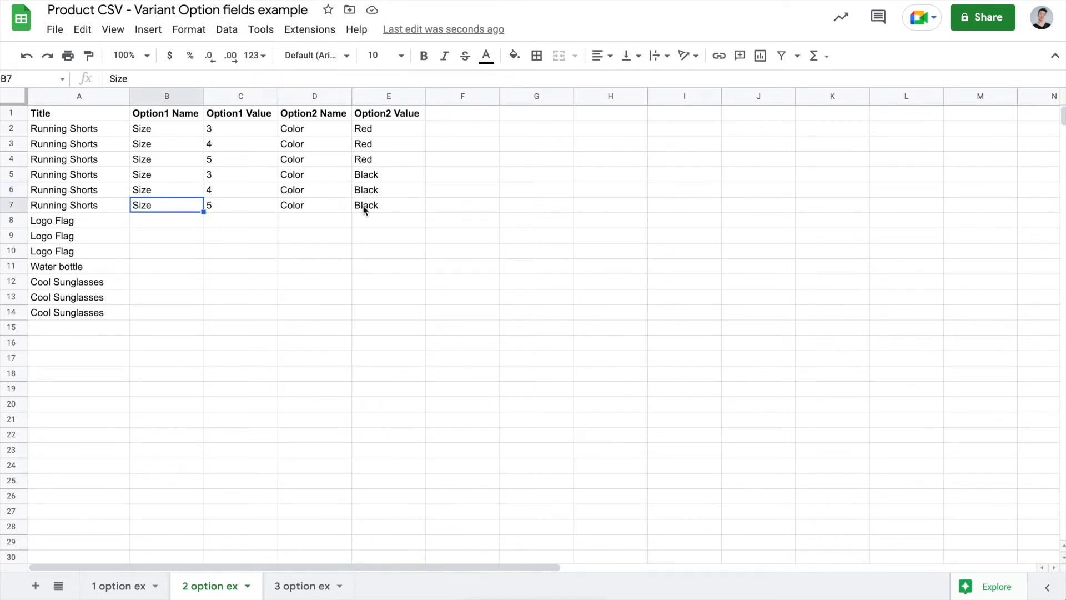
left_click(238, 209)
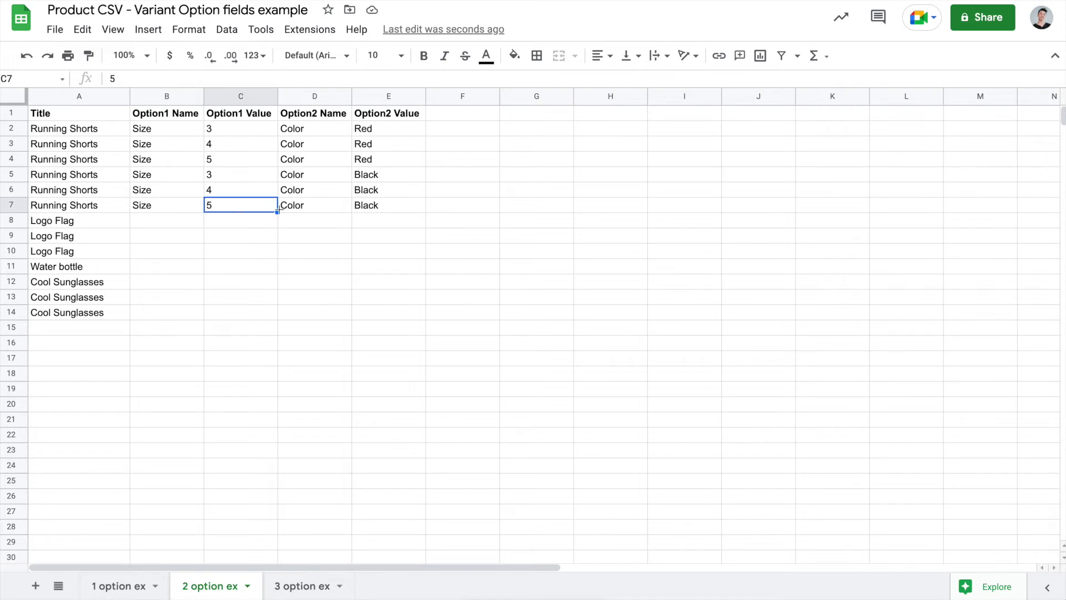
left_click(400, 208)
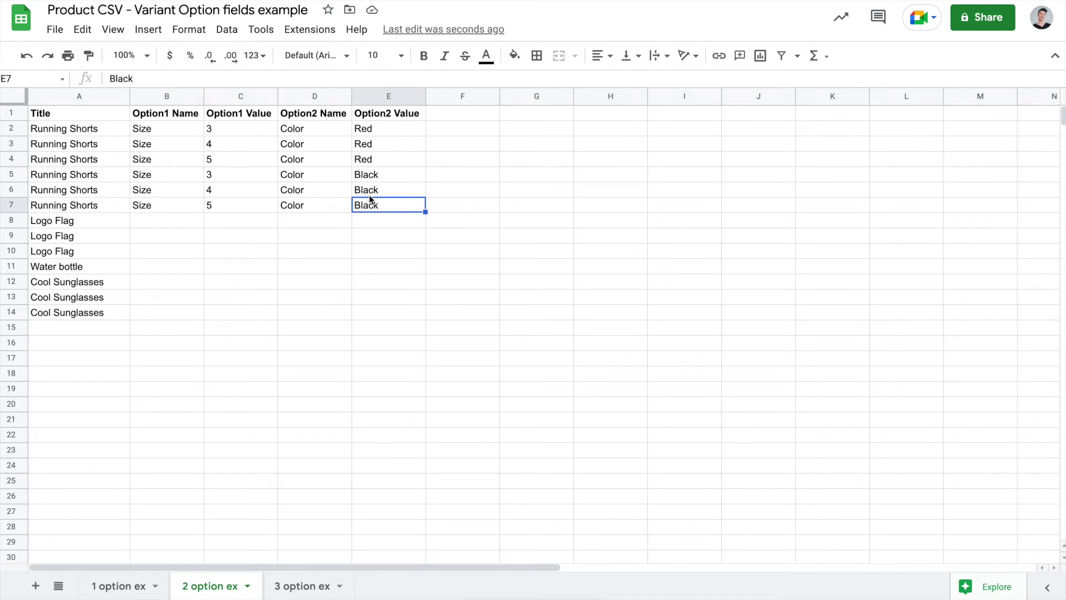
left_click(166, 223)
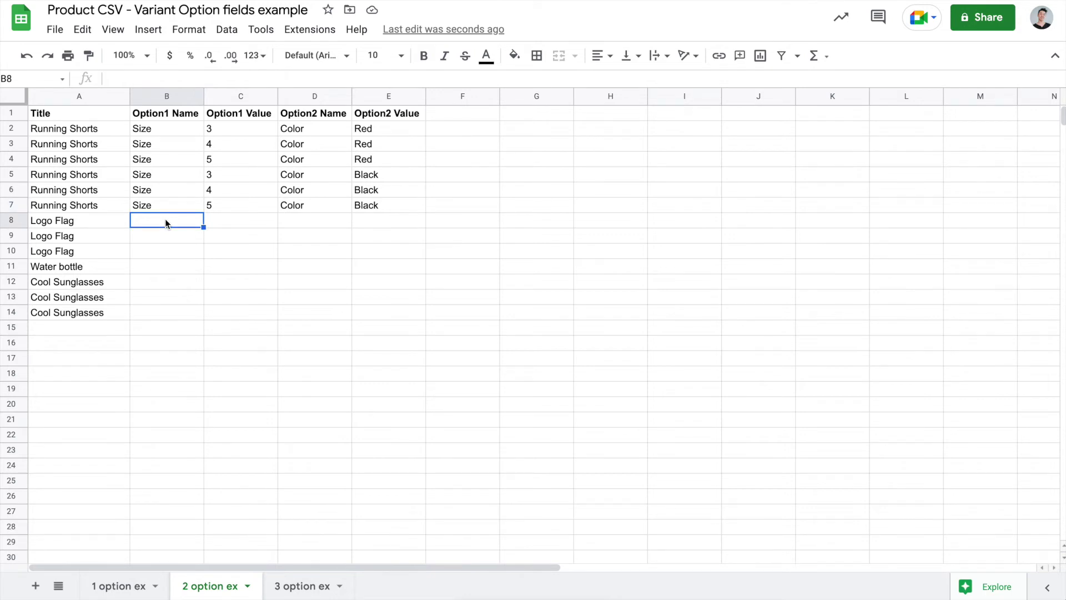
- Fill Color as the Option1 Name in B8 through B10
type("Color")
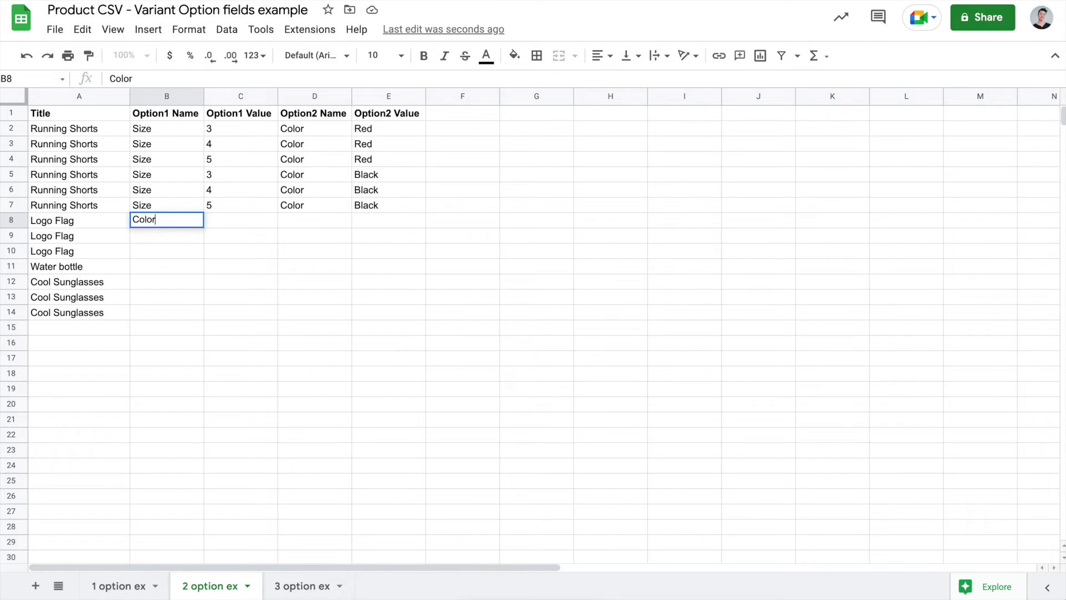
key("Return")
key("Up")
key("ctrl+c")
key("shift+Down")
key("shift+Down")
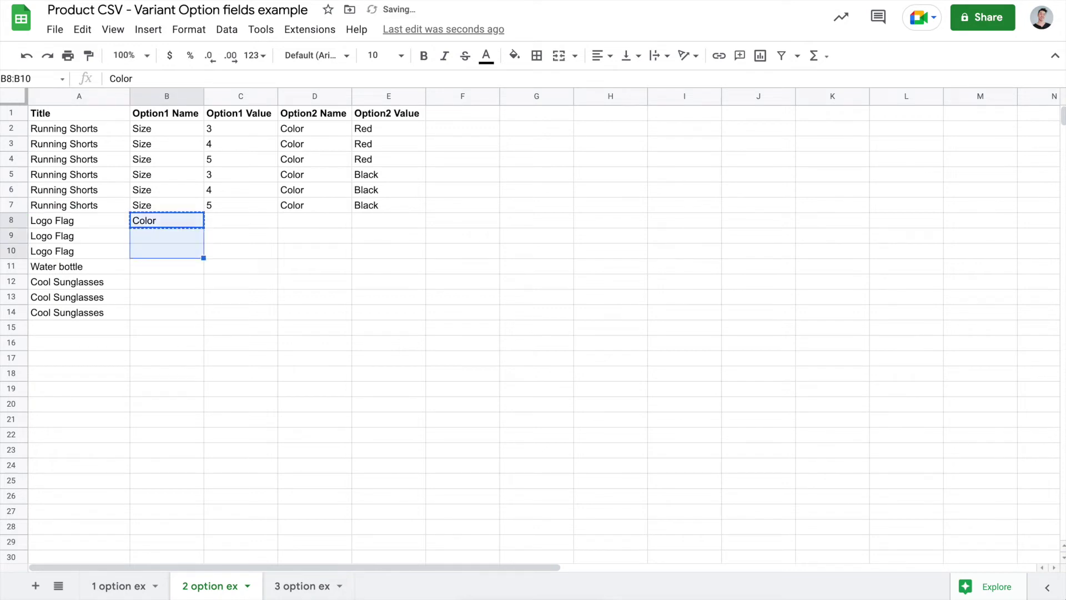
key("ctrl+v")
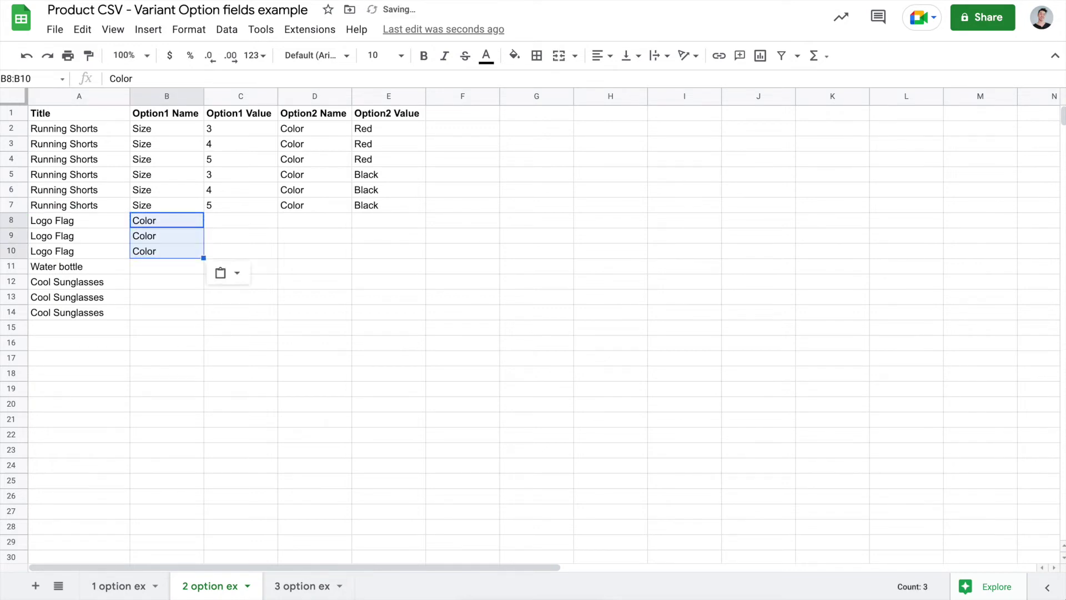
- Fill Material as the Option2 Name in D8 through D10
left_click(315, 220)
type("M")
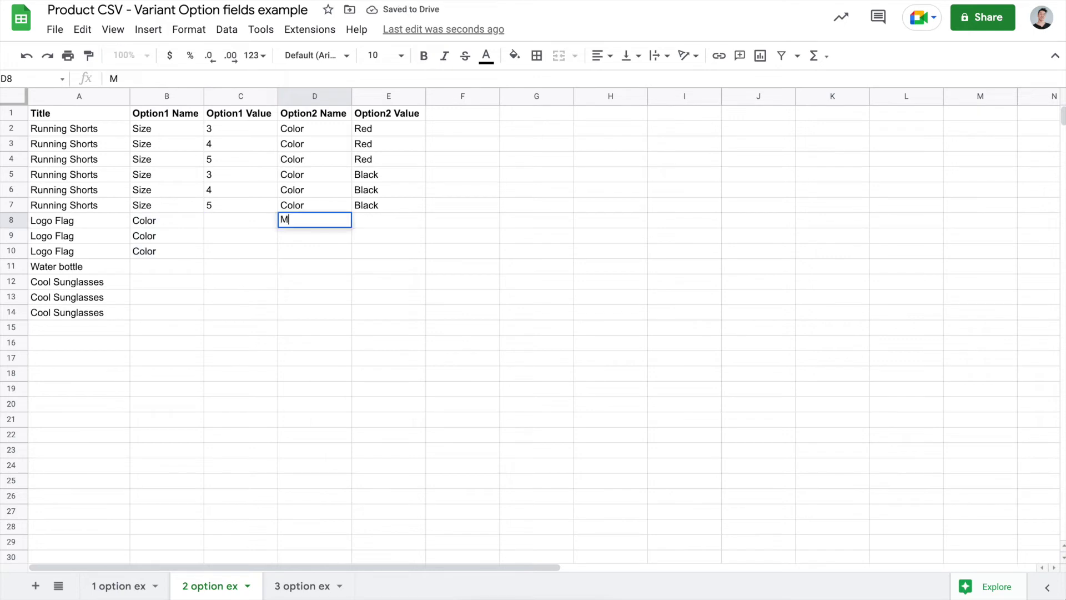
type("aterial")
key("Left")
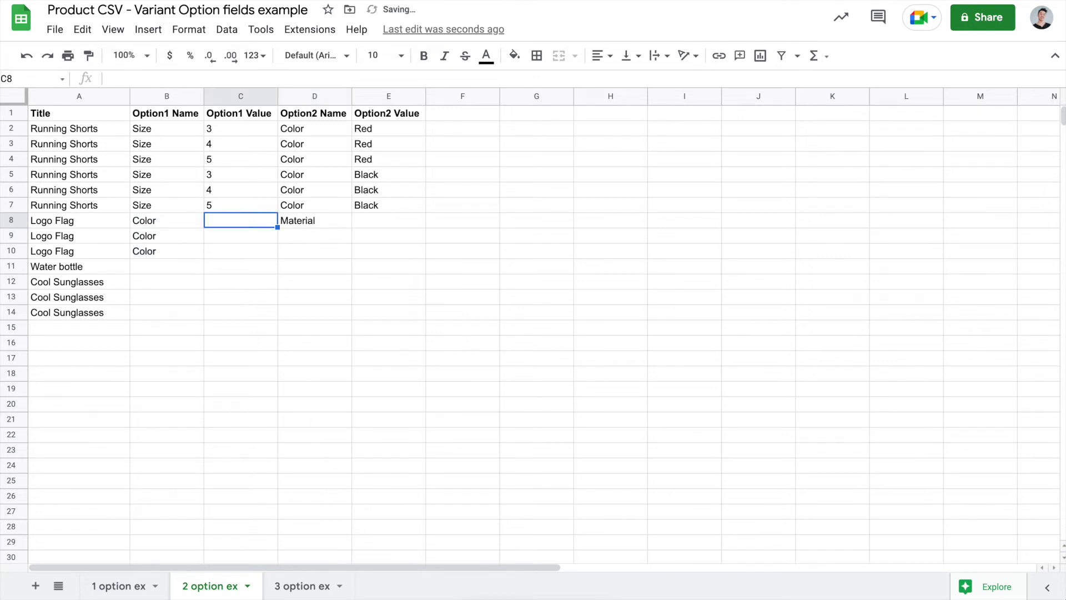
key("Right")
key("ctrl+c")
key("shift+Down")
key("shift+Down")
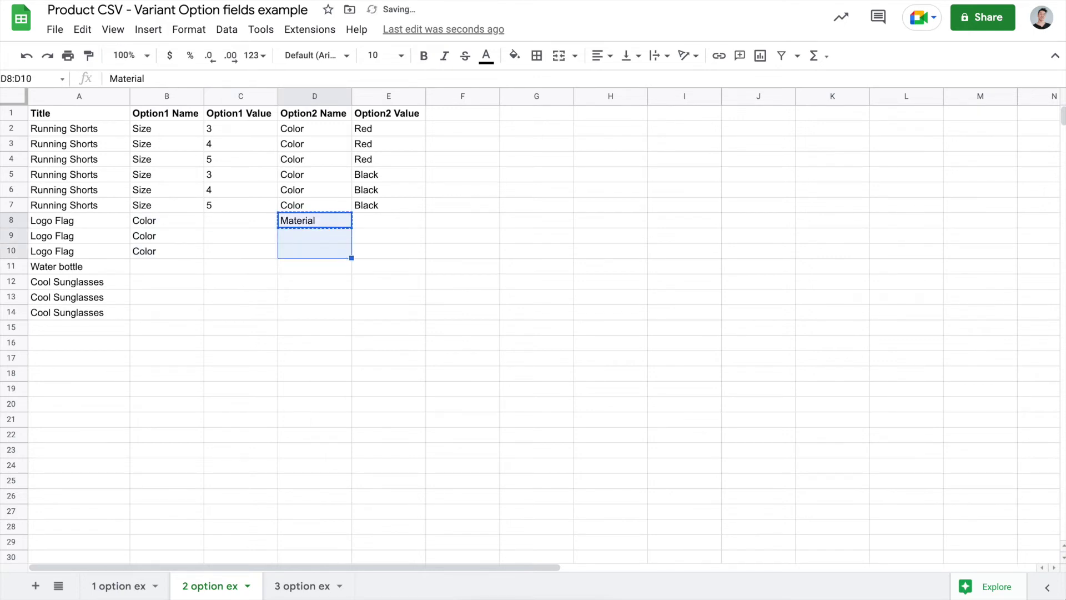
key("ctrl+v")
- Enter Yellow/Plastic and Yellow/Cloth for the first two Logo Flag rows
left_click(240, 205)
left_click(240, 220)
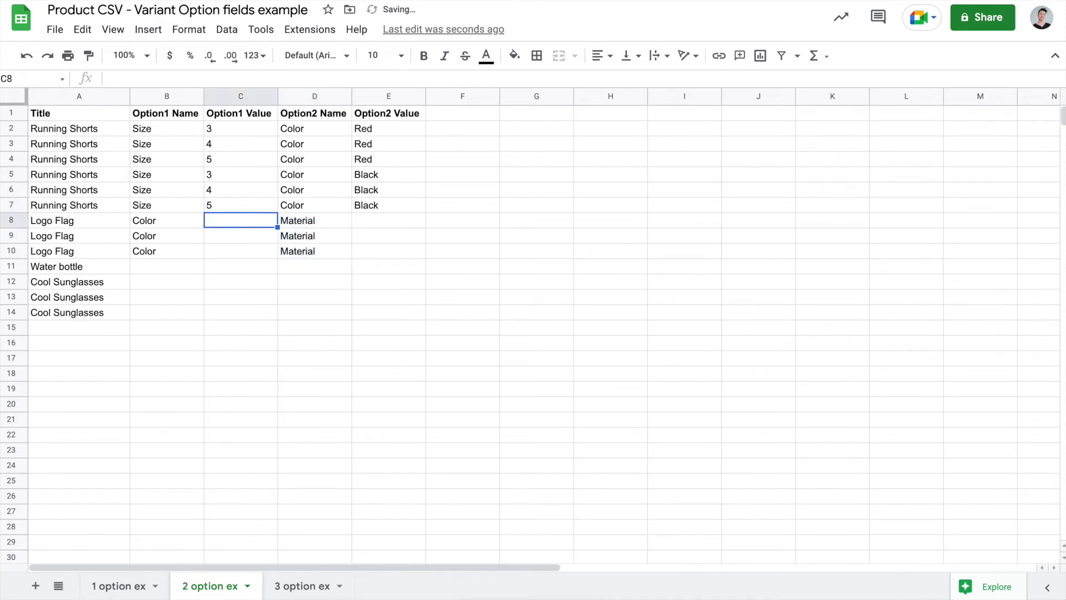
type("Yellow")
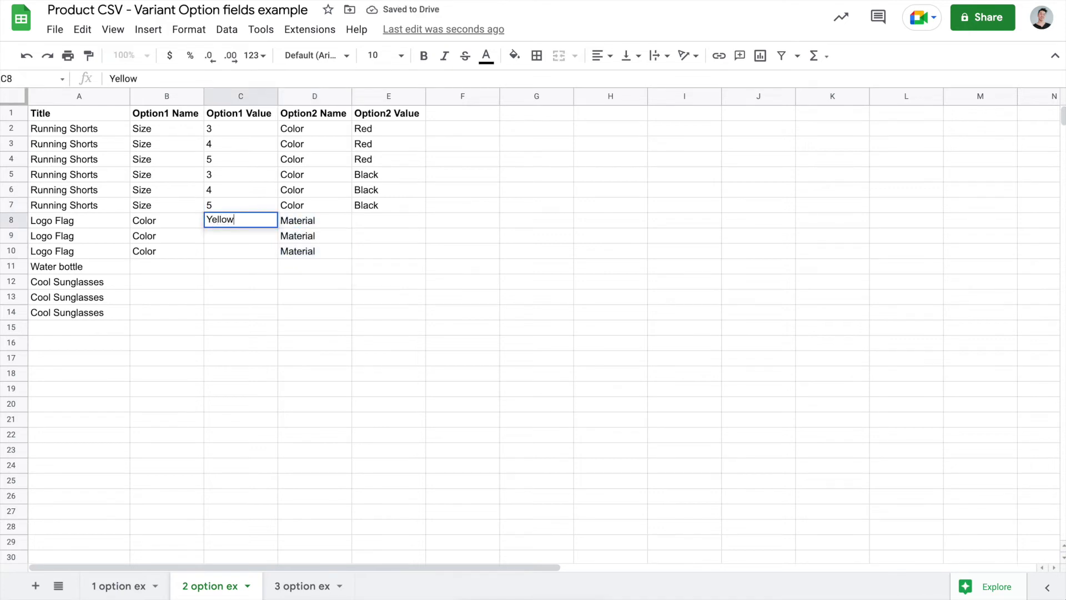
key("Return")
type("Y")
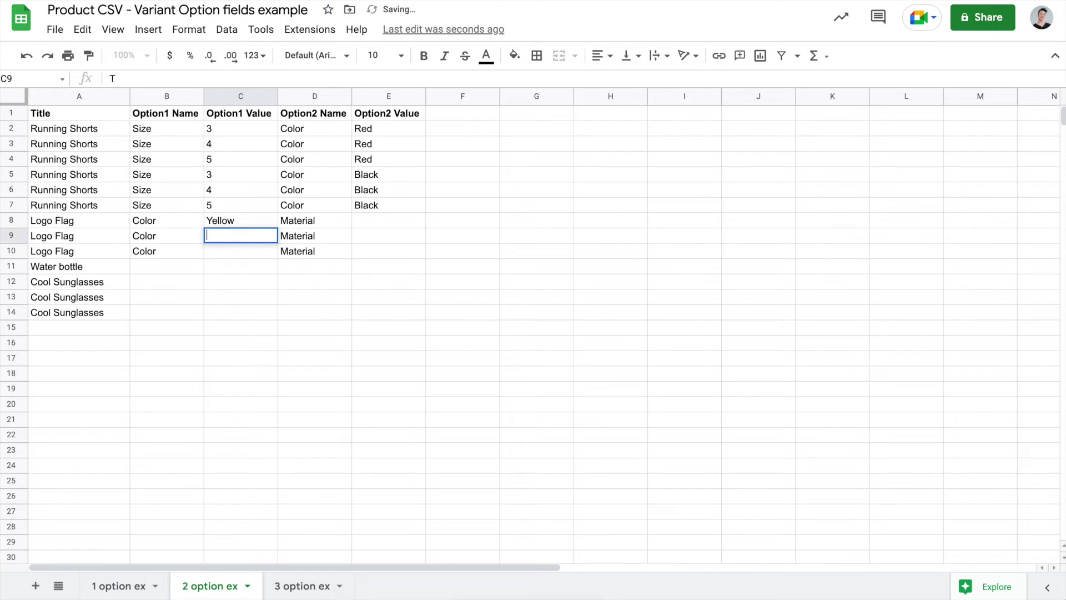
type("ellow")
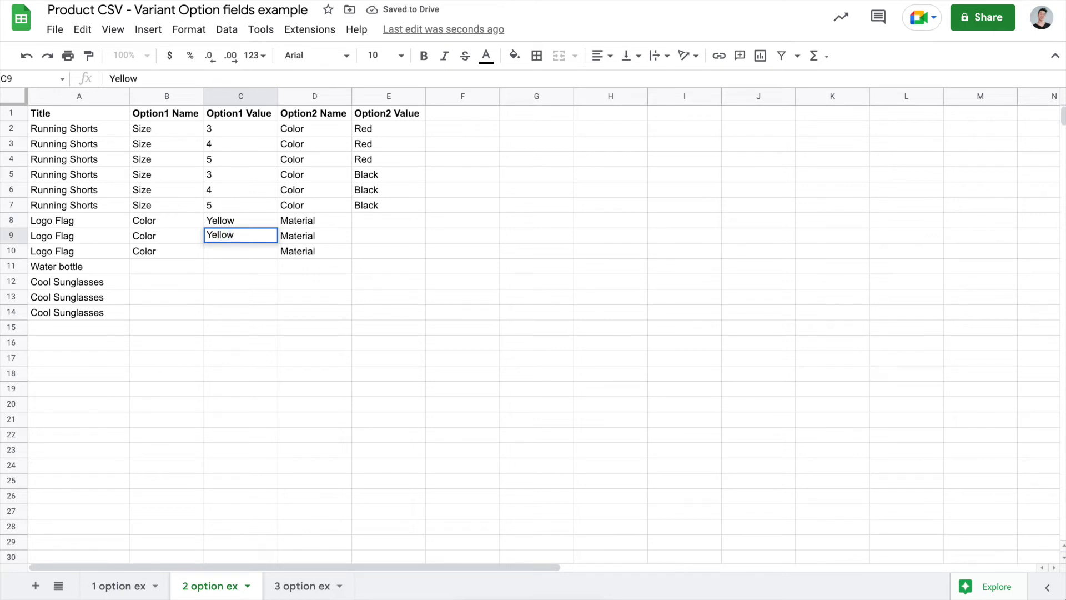
key("Tab")
key("Tab")
key("Up")
type("Plast")
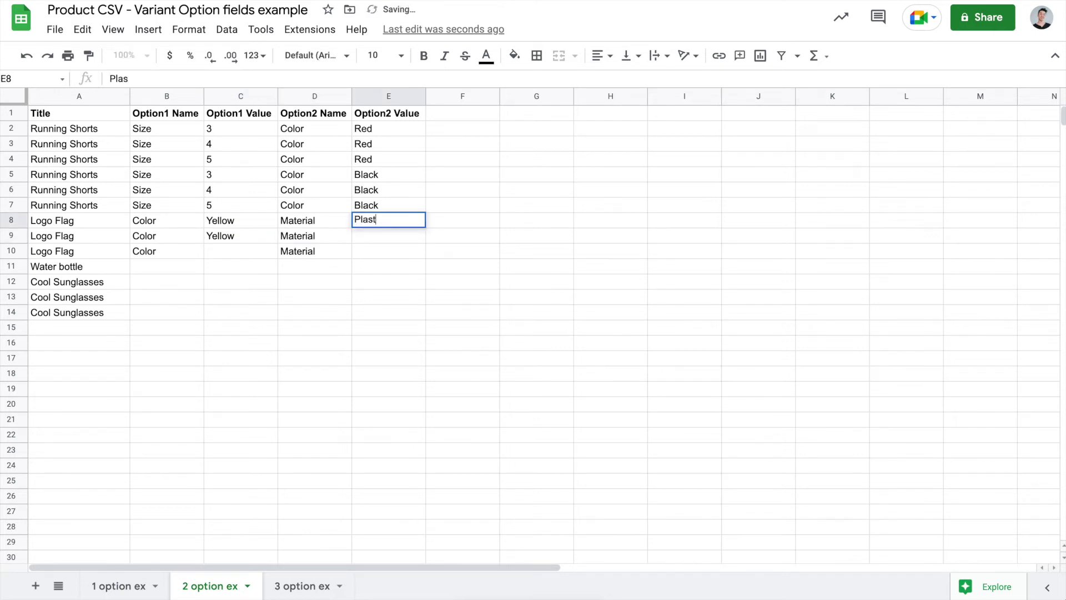
type("ic")
key("Return")
type("Cloth")
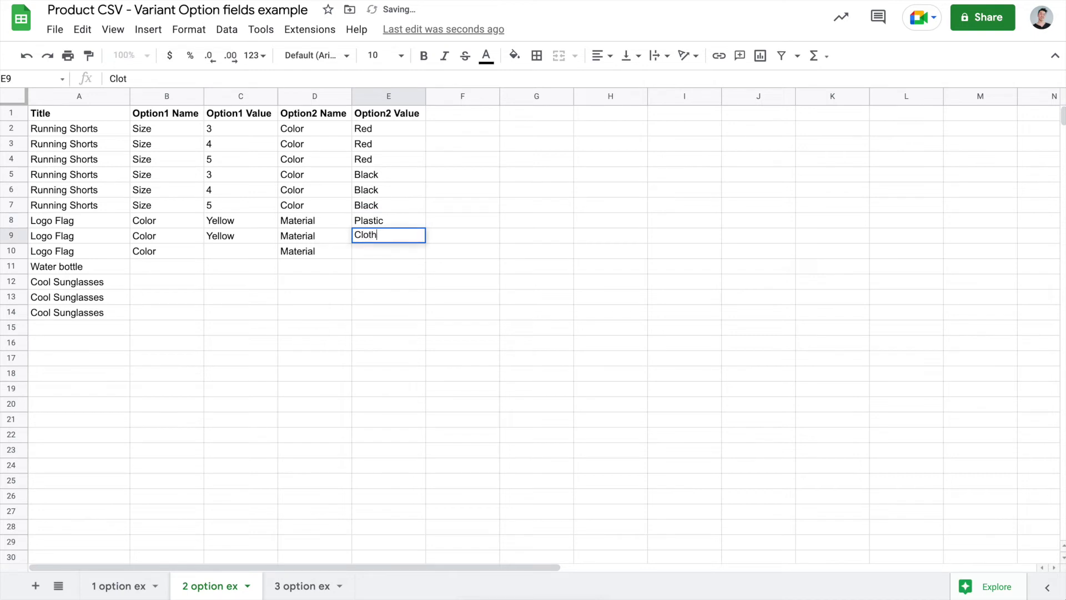
key("Return")
- Enter Red and Cloth for the last Logo Flag row
key("Left")
type("Red")
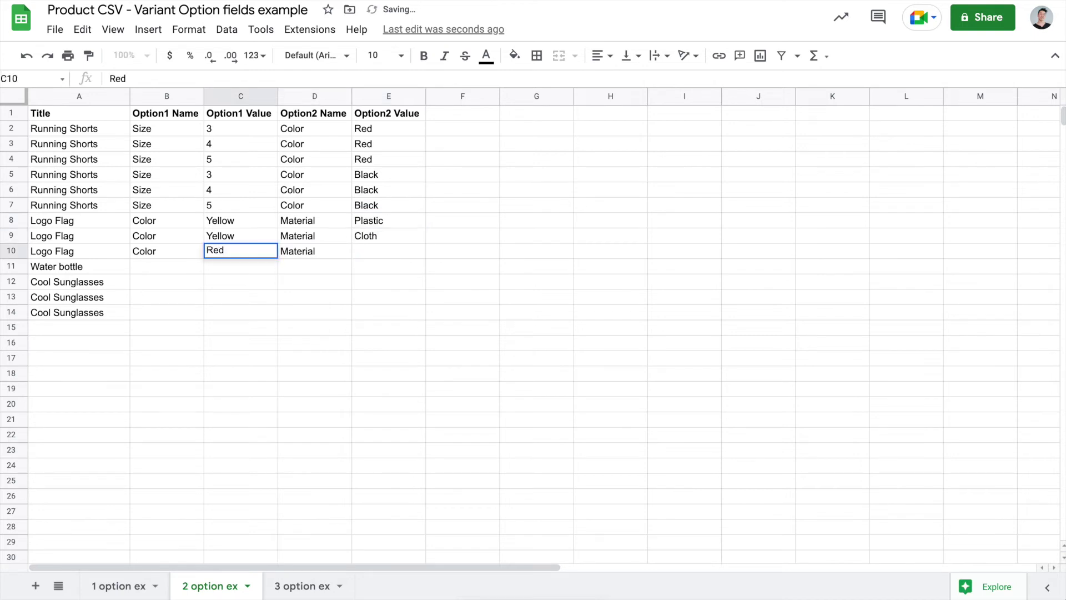
key("Tab")
key("Tab")
type("Cloth")
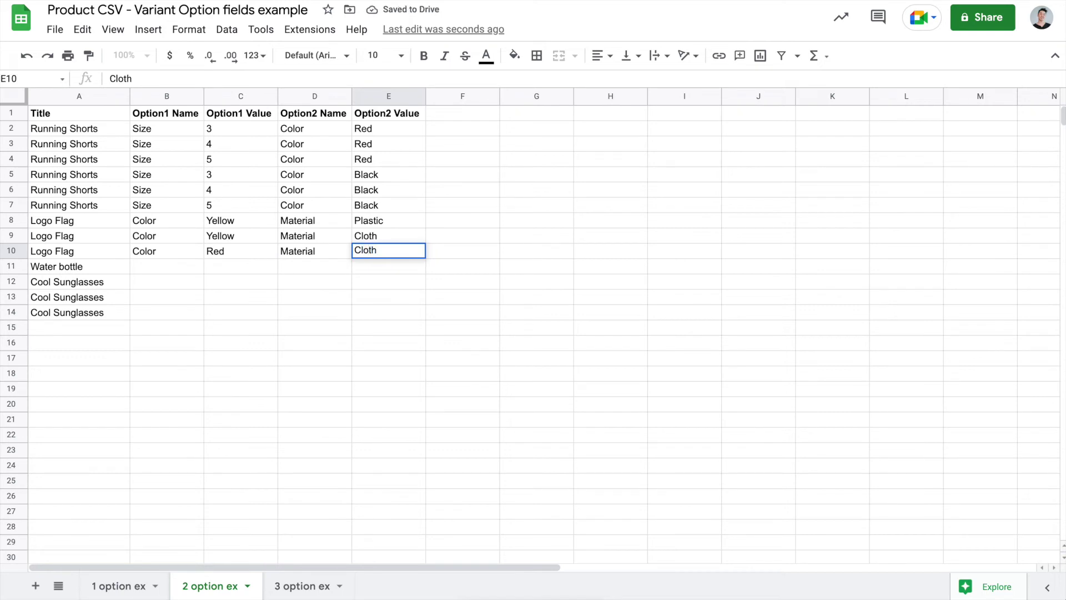
key("Return")
left_click(78, 266)
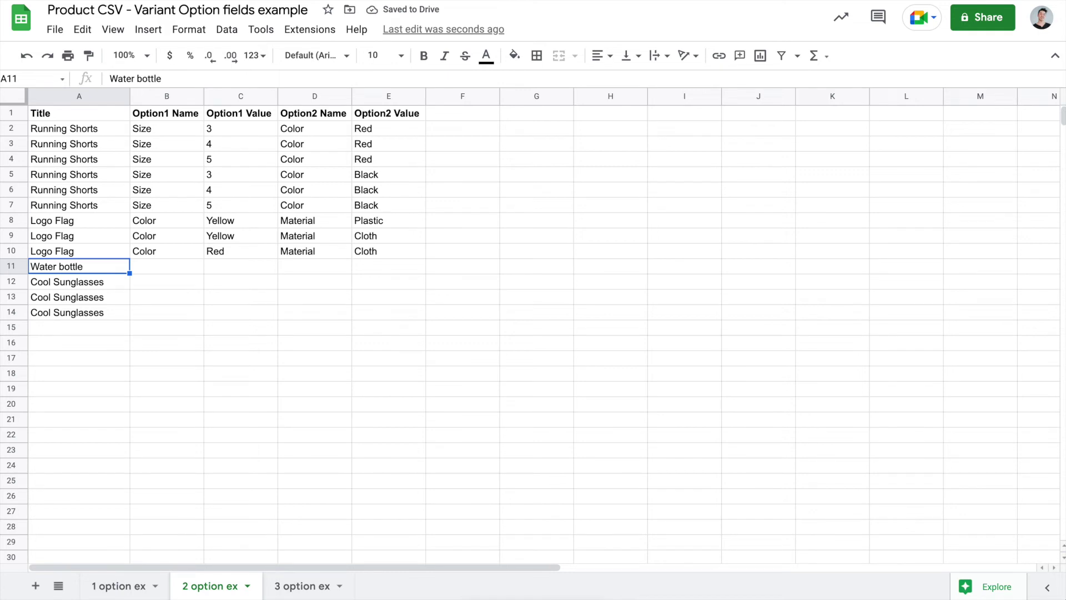
- Leave Water bottle's option cells blank and fill Color into B12 through B14
left_click(167, 266)
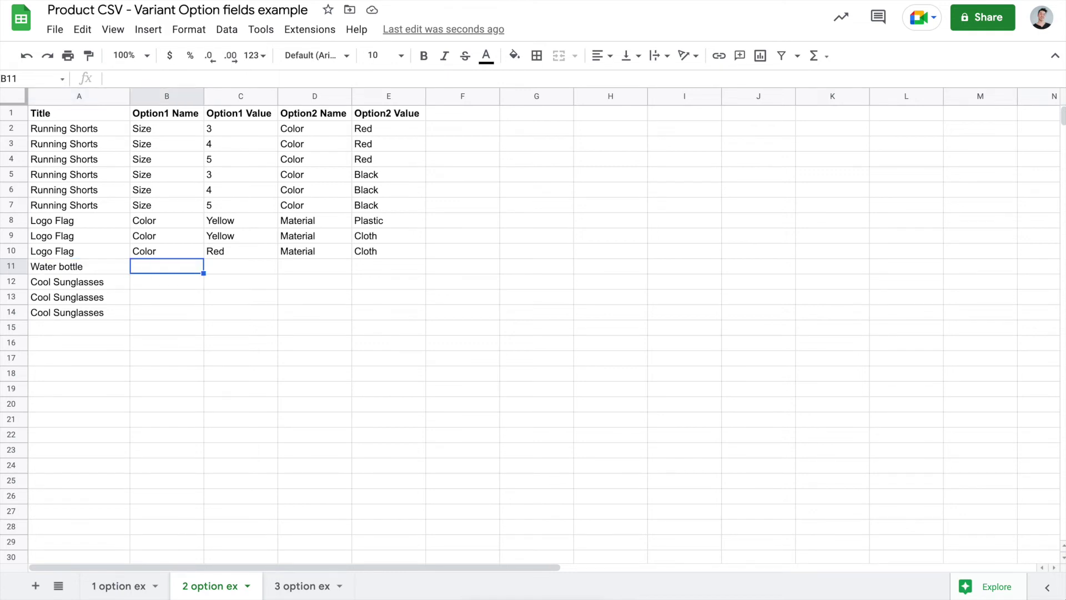
key("shift+Right")
key("shift+Right")
key("shift+Right")
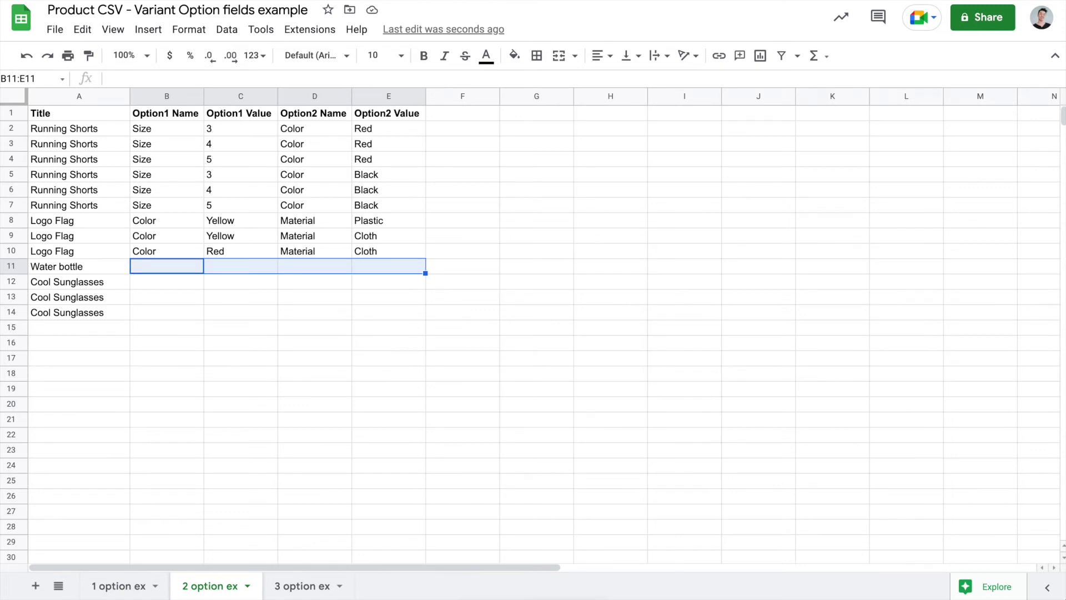
left_click(167, 281)
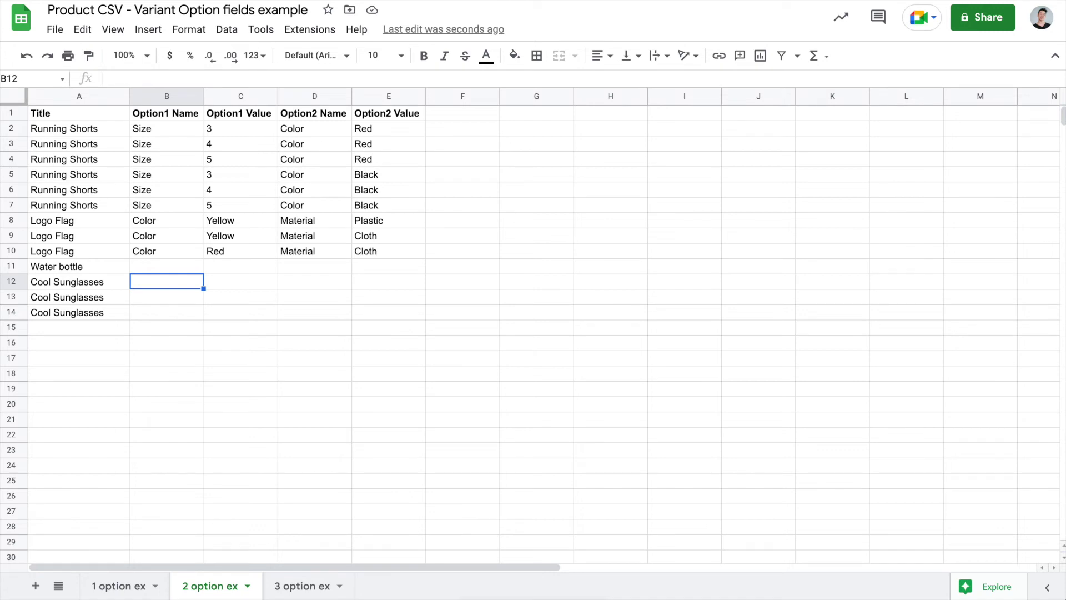
type("Color")
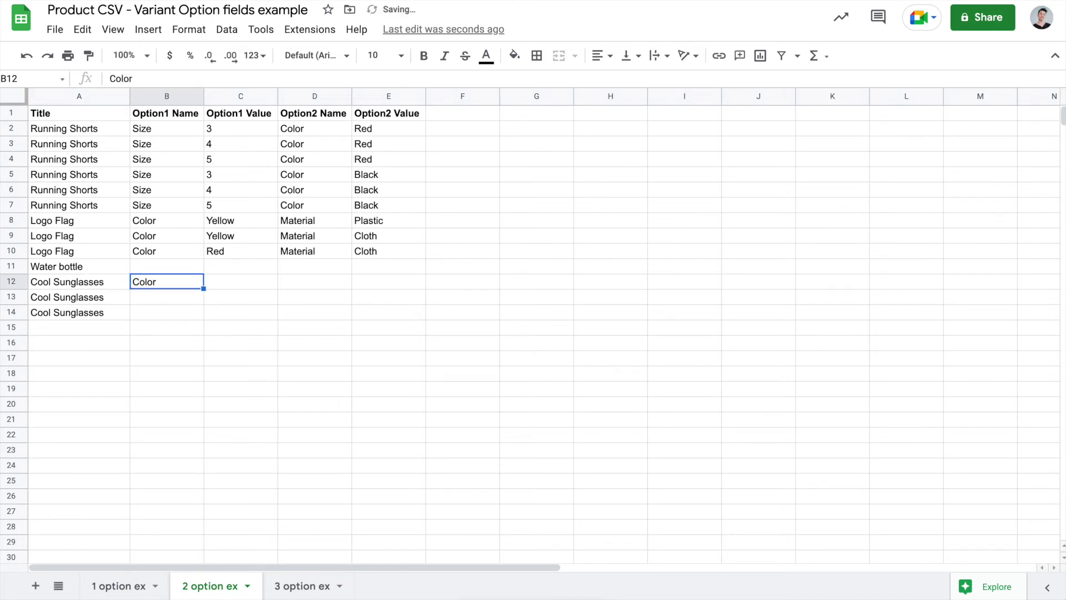
key("ctrl+c")
key("shift+Down")
key("shift+Down")
key("ctrl+v")
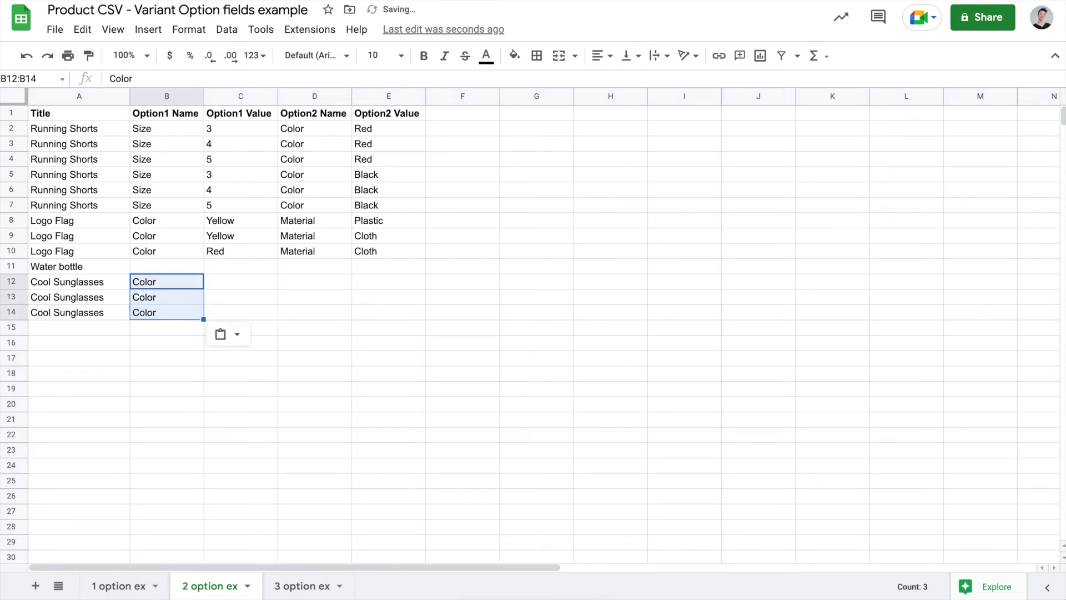
- Enter Blue, White and Purple in C12 to C14, leaving the Option2 cells empty
left_click(241, 281)
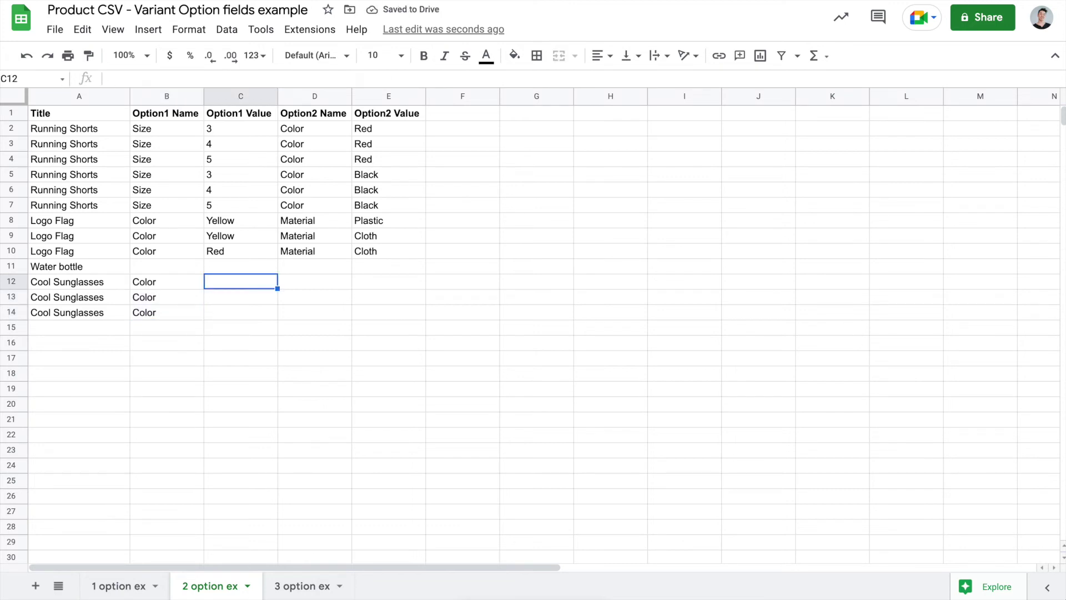
type("Blue")
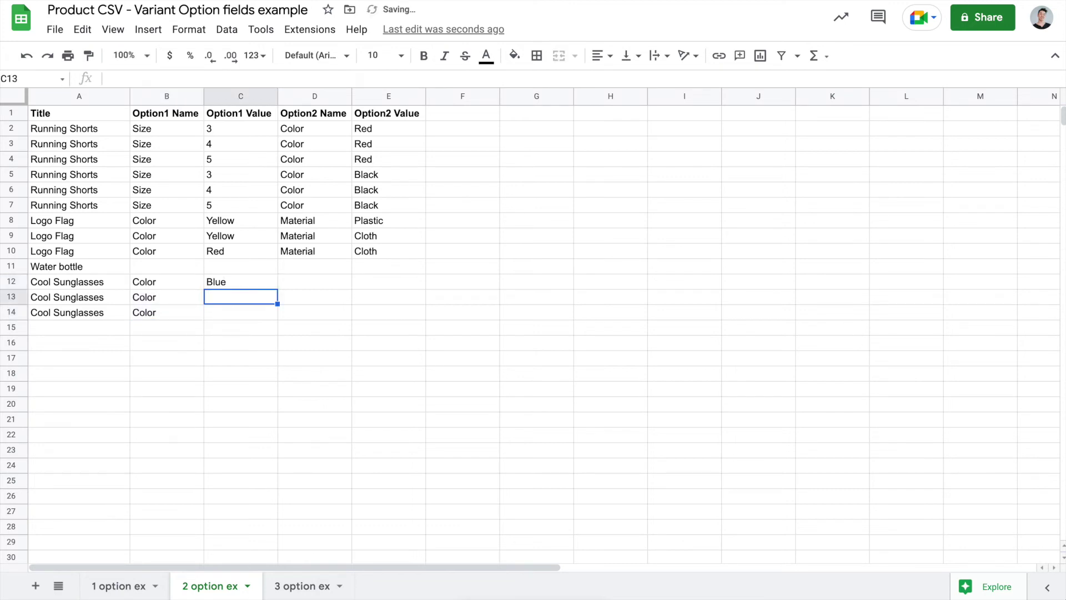
type("White")
key("Return")
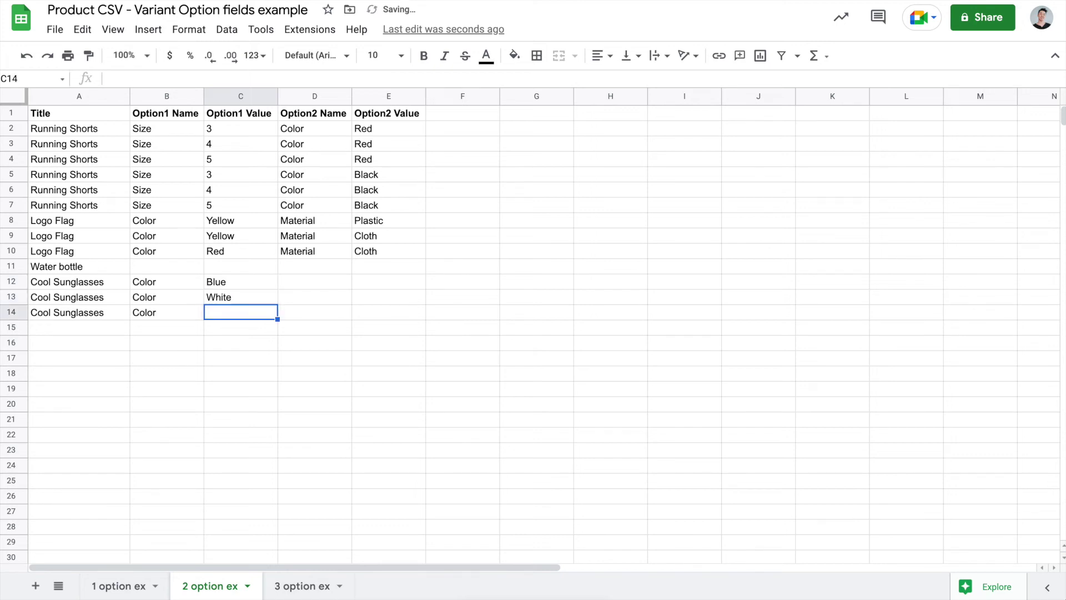
type("Purple")
key("Tab")
key("Up")
key("Up")
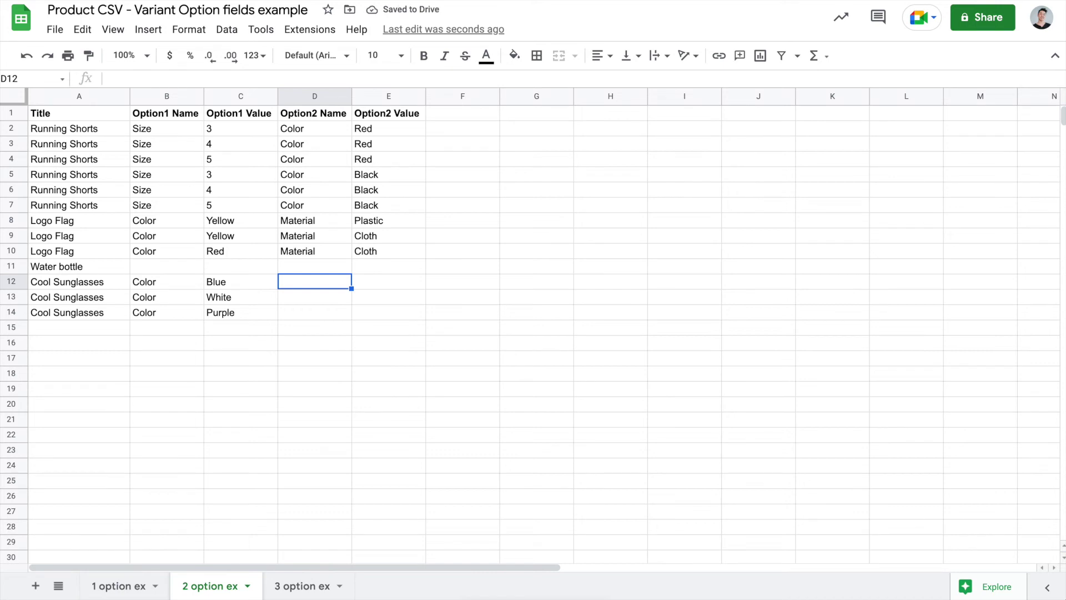
key("shift+Down")
key("shift+Right")
key("shift+Down")
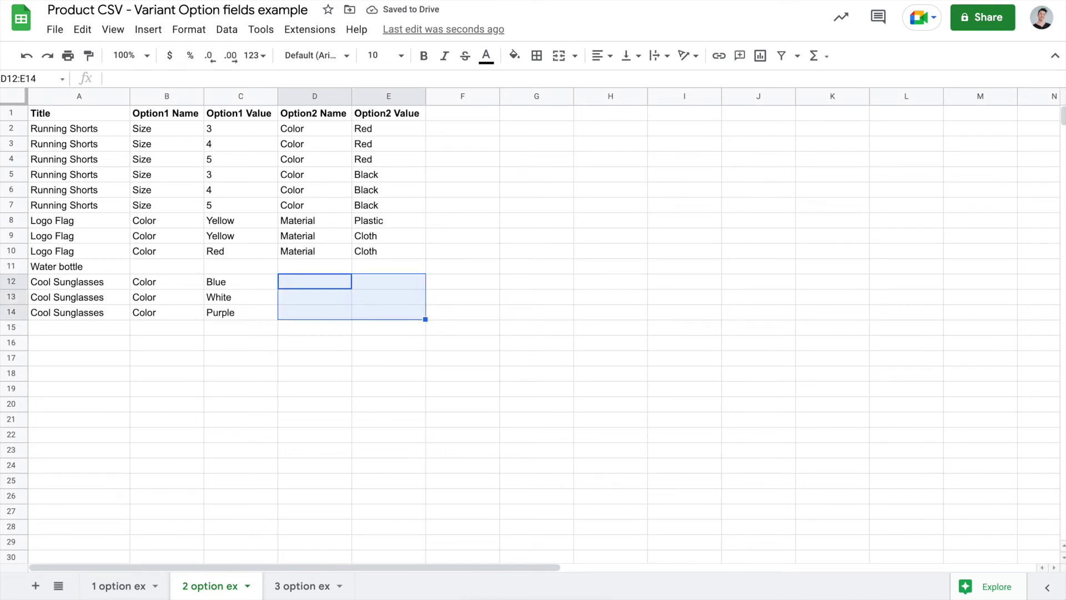
key("Left")
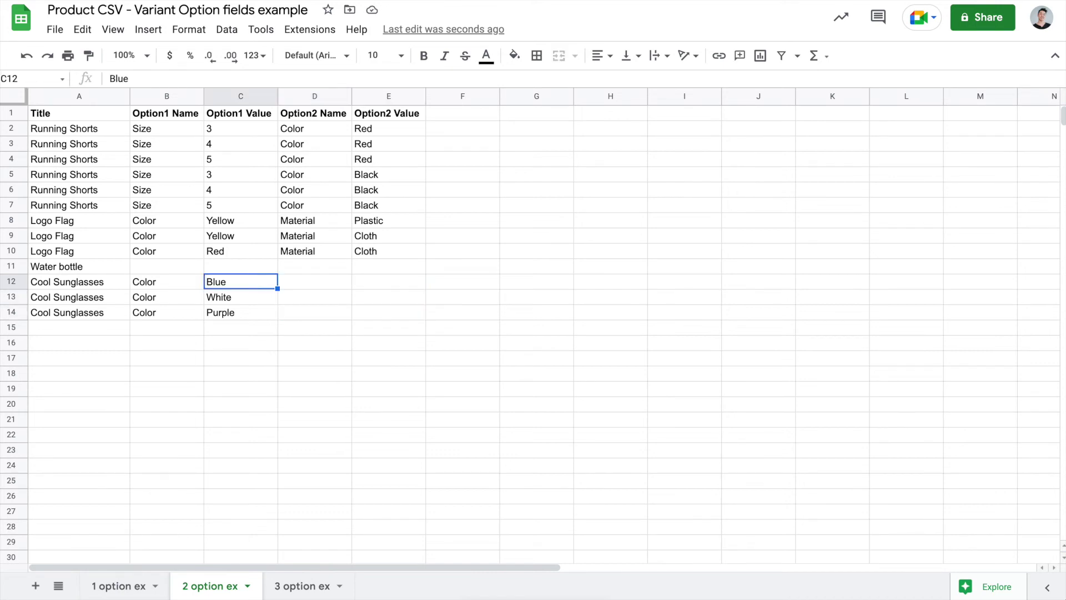
left_click(66, 282)
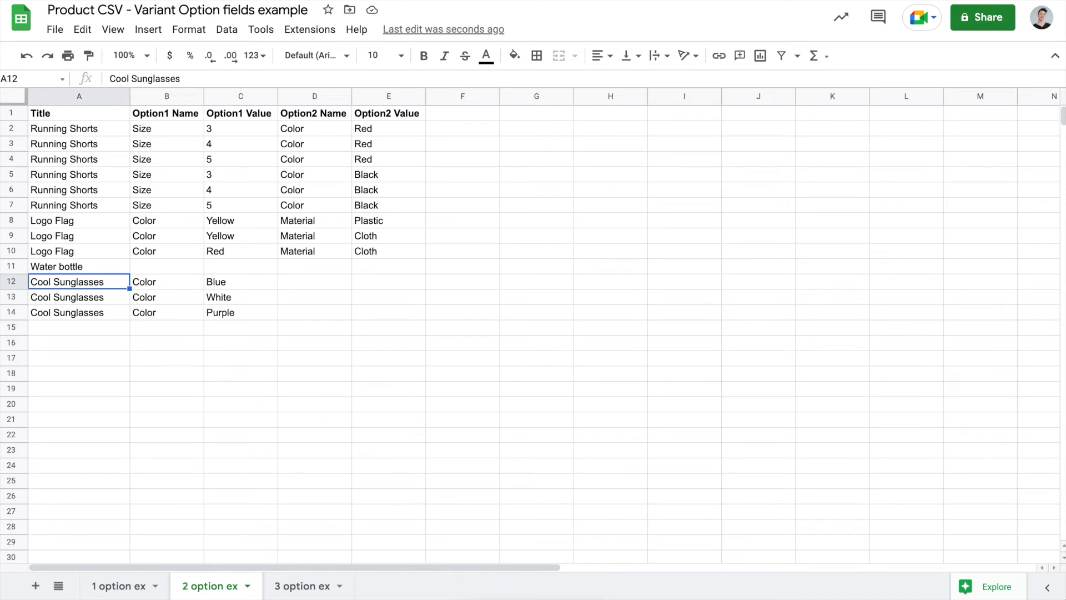
left_click(167, 281)
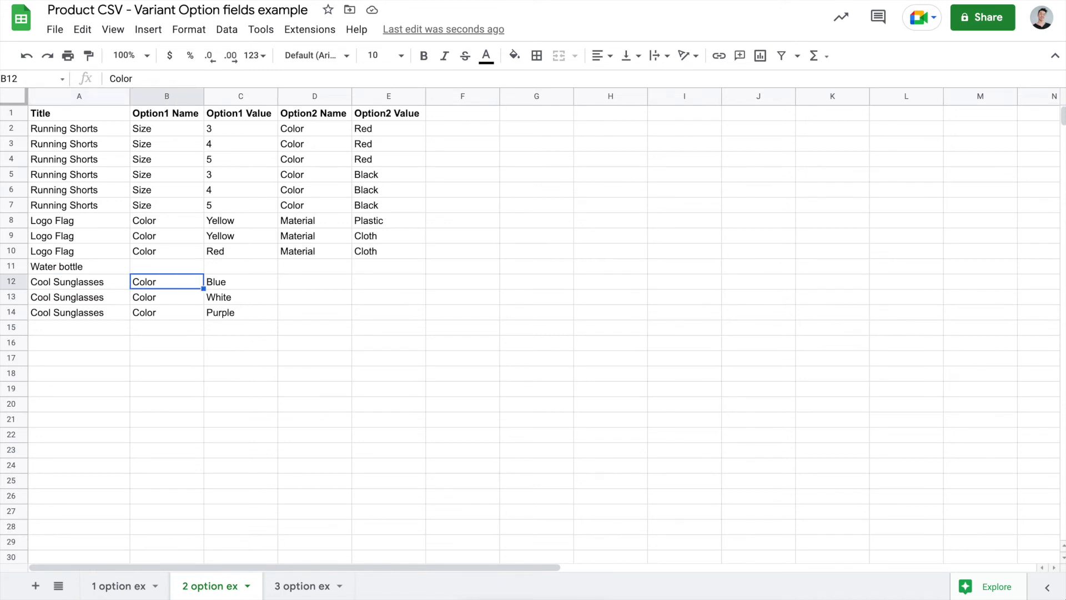
key("Down")
key("Down")
left_click(167, 281)
key("Down")
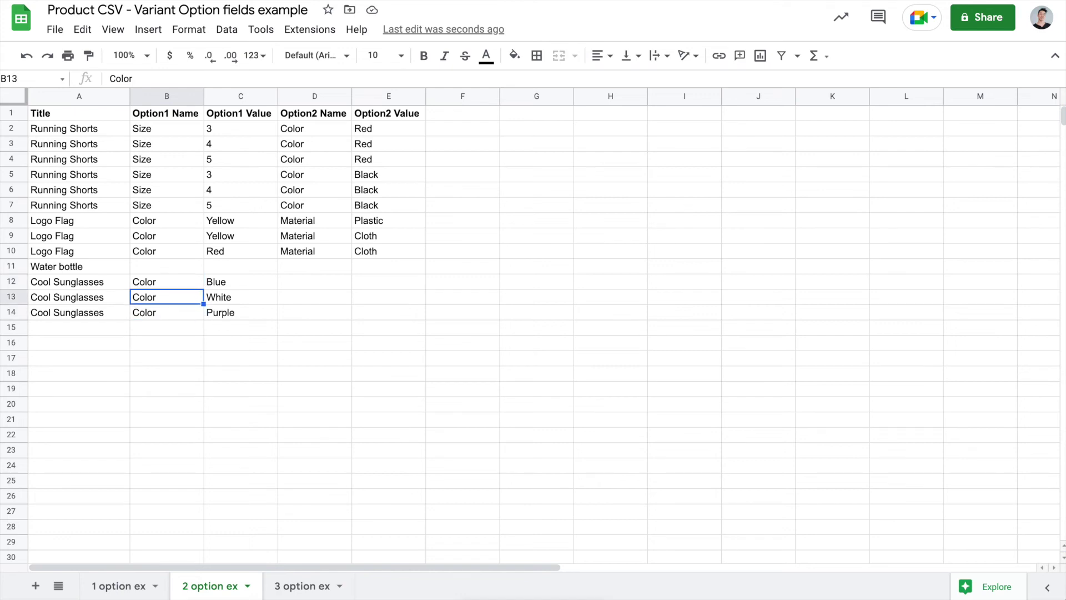
key("Up")
key("Right")
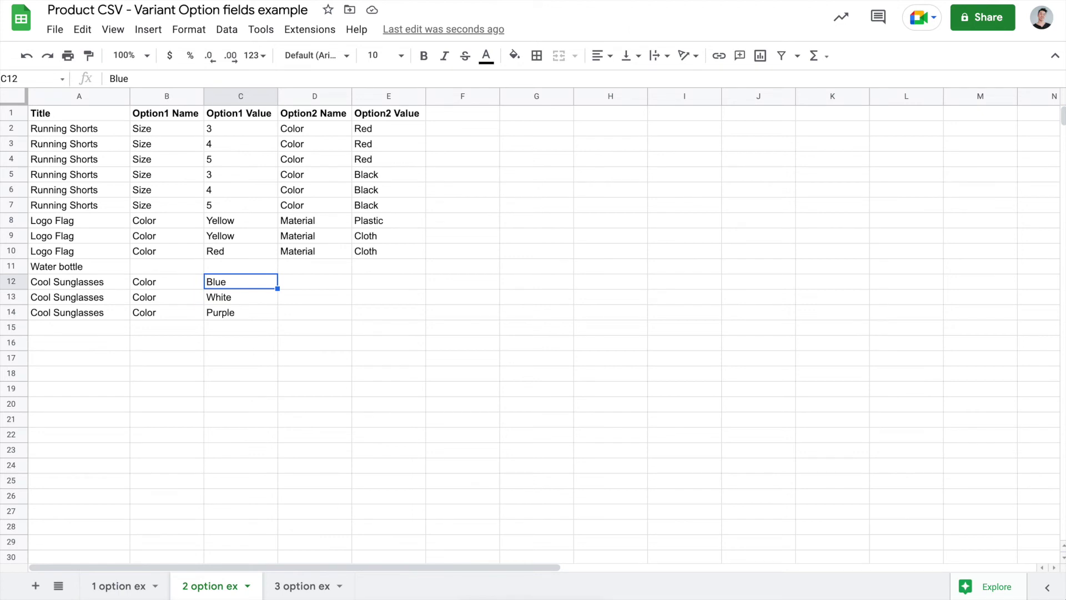
key("Right")
key("Left")
key("Left")
key("shift+Down")
key("shift+Down")
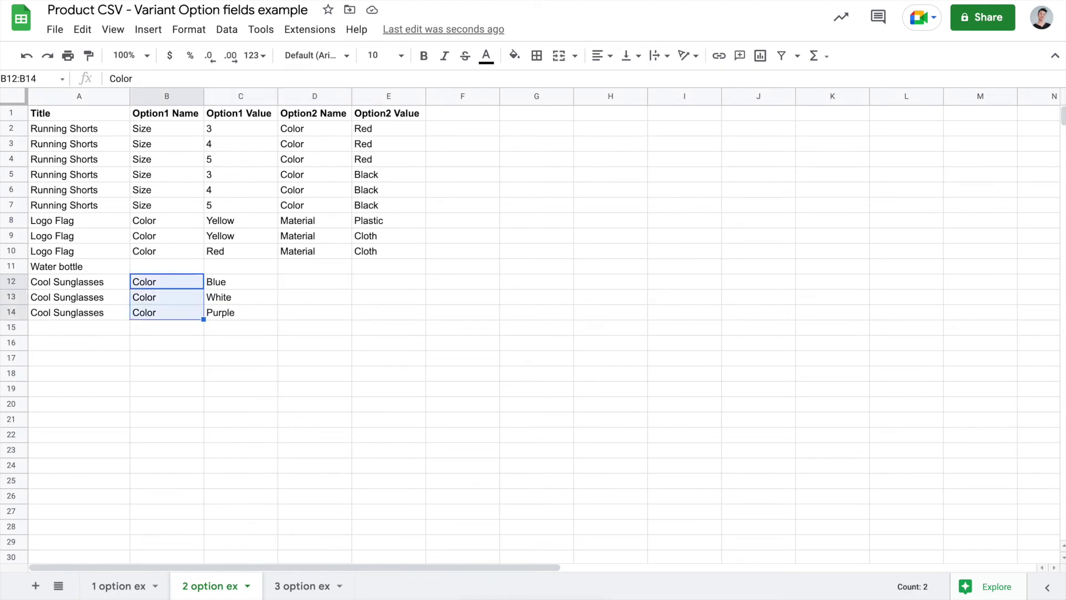
key("shift+Right")
key("Right")
key("Right")
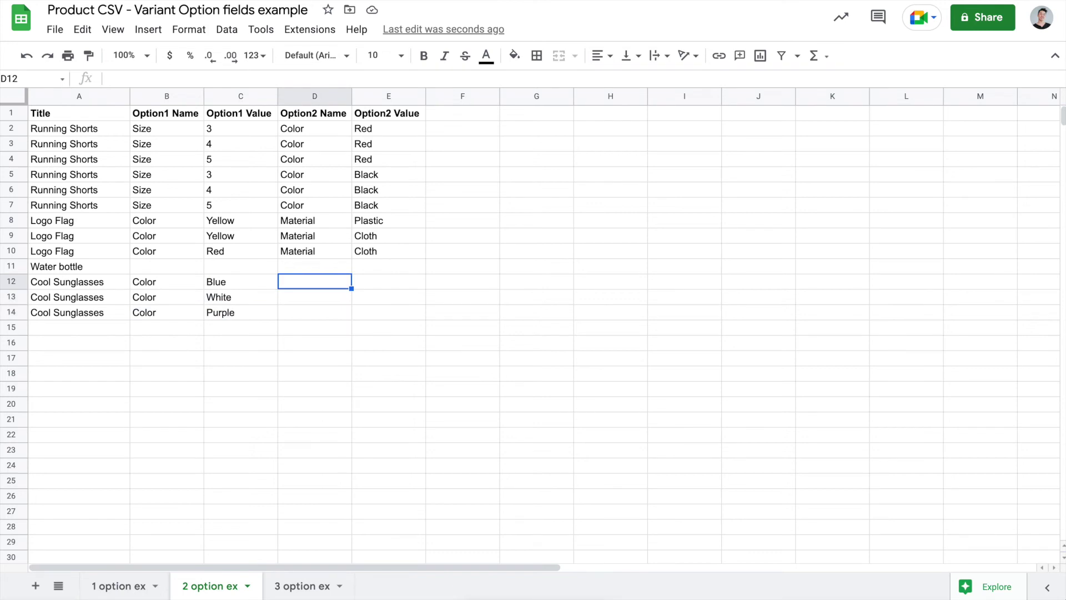
key("Left")
key("Left")
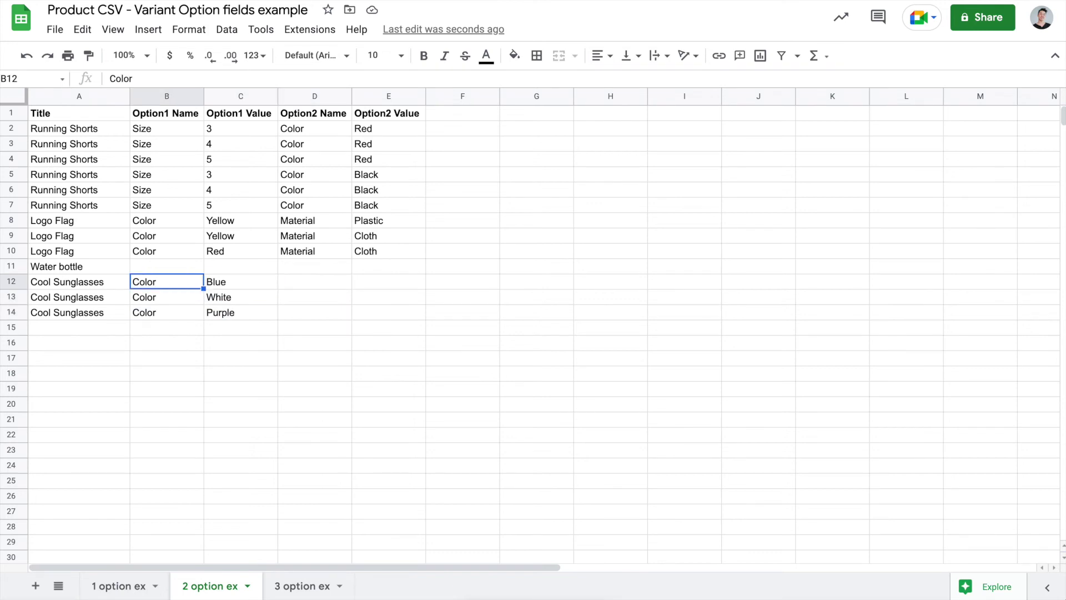
key("shift+Down")
key("shift+Down")
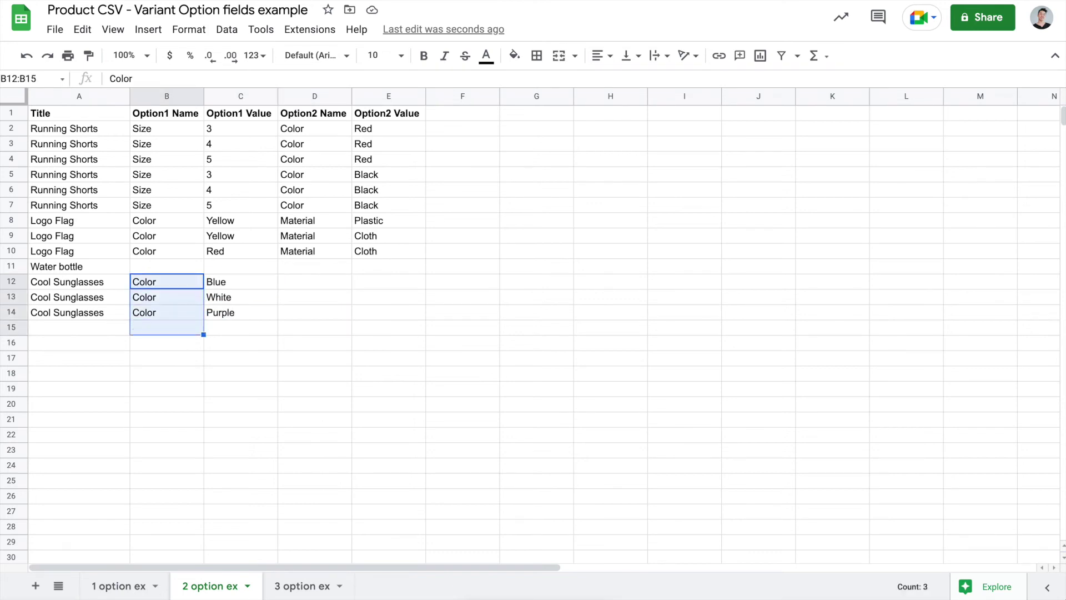
key("shift+Right")
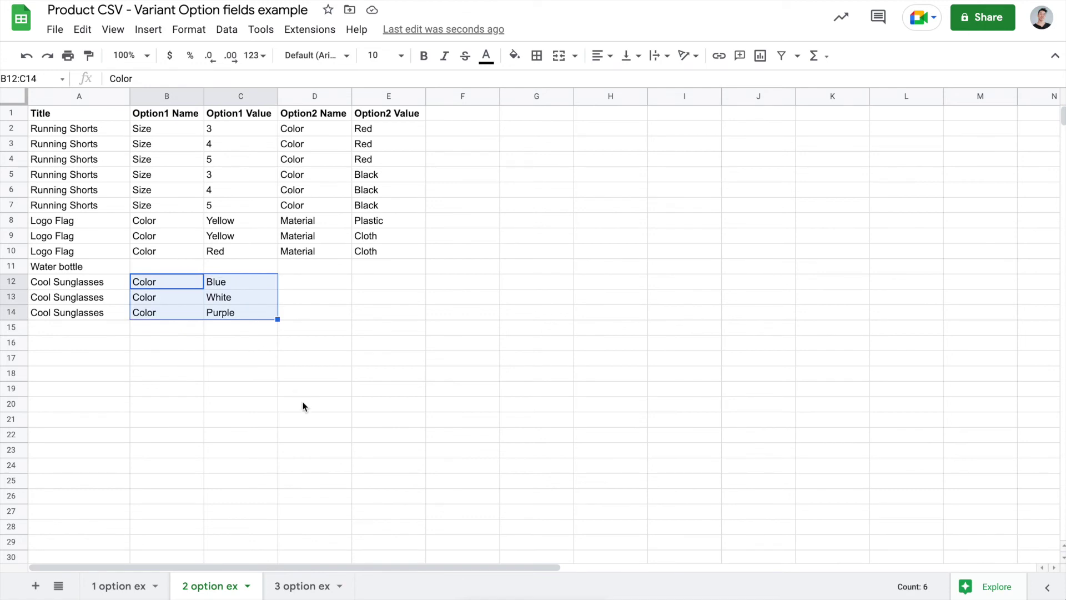
left_click(302, 585)
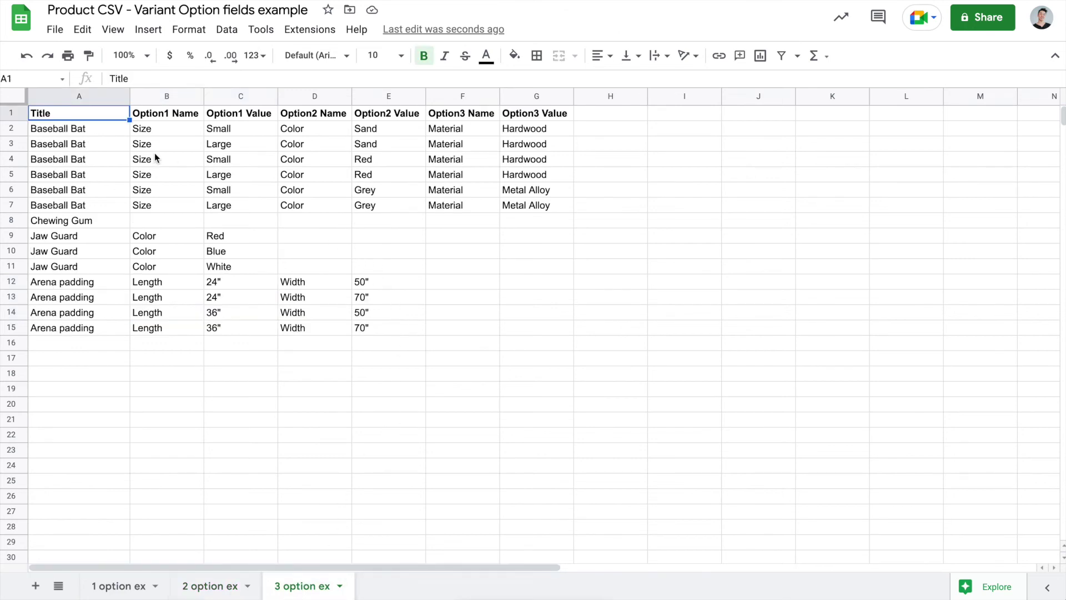
- Walk through Baseball Bat's option cells and the Option headers, noting Chewing Gum has no options
left_click(81, 130)
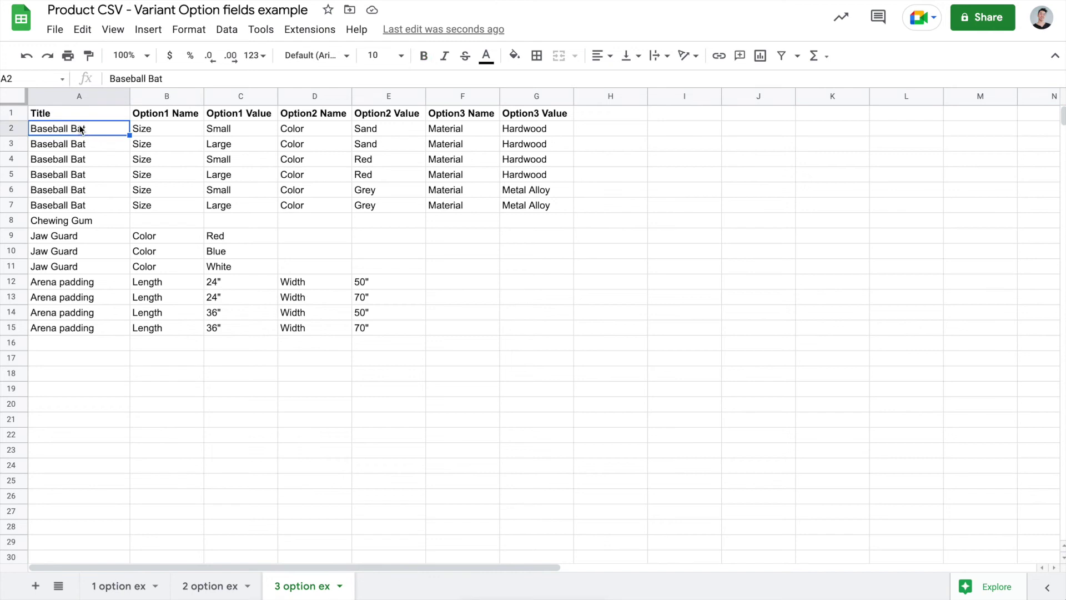
key("Right")
key("Right")
key("Right")
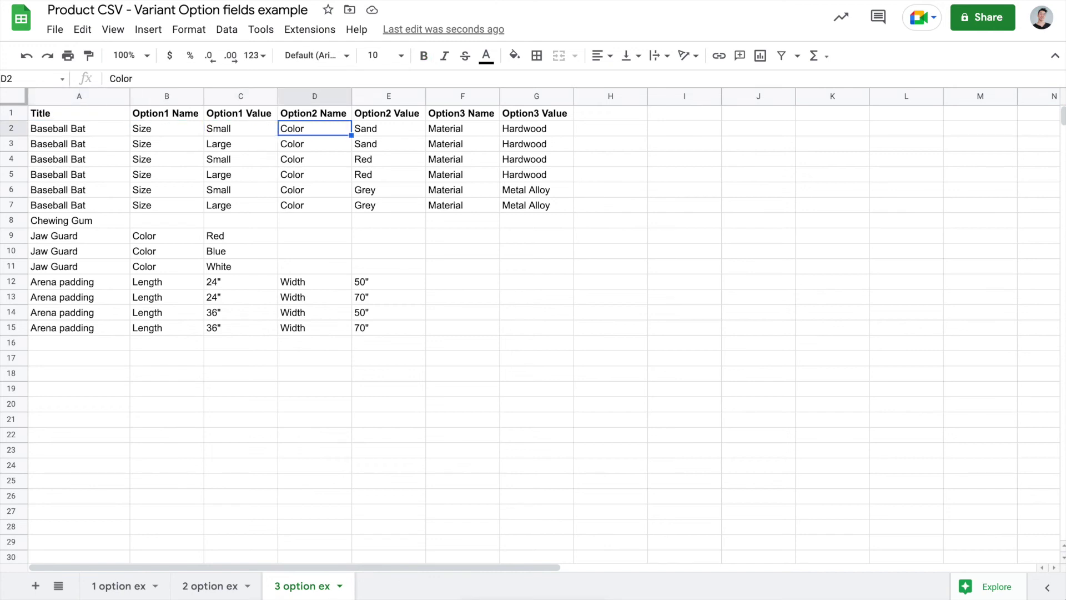
key("Right")
key("Right")
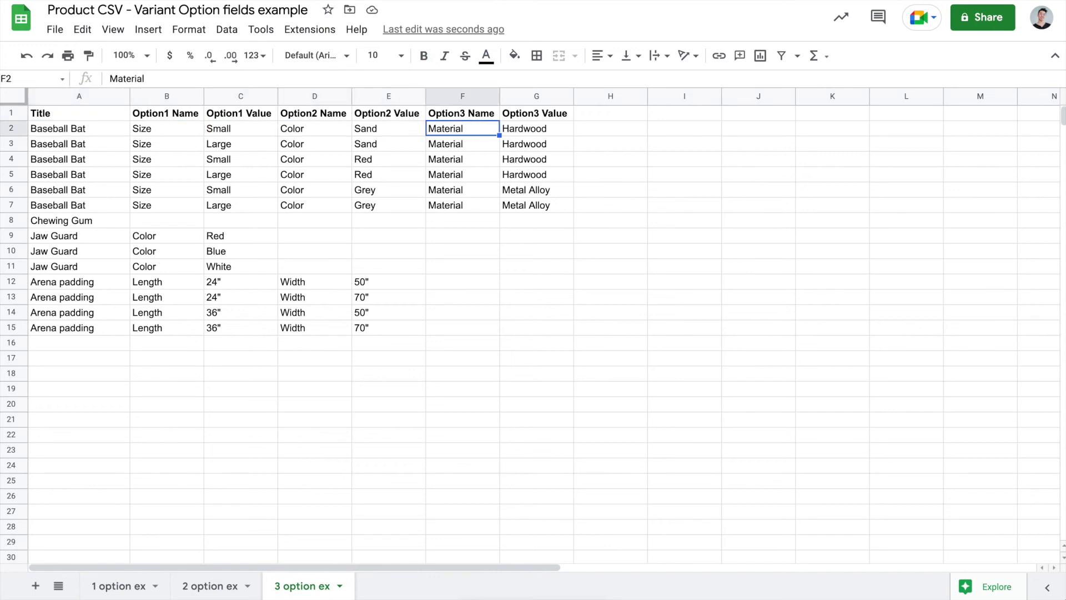
left_click(177, 116)
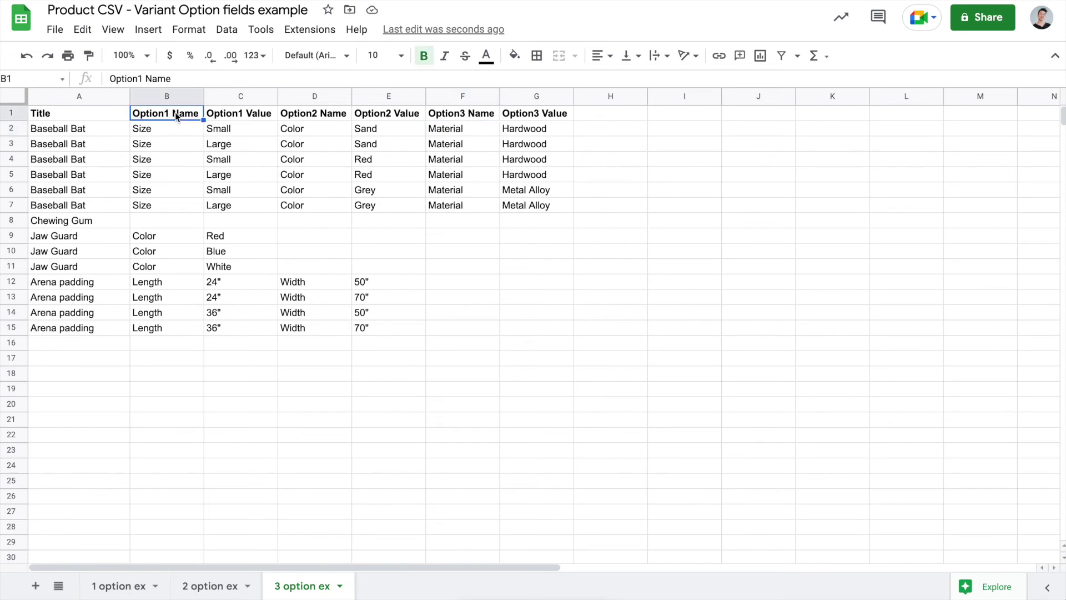
key("Right")
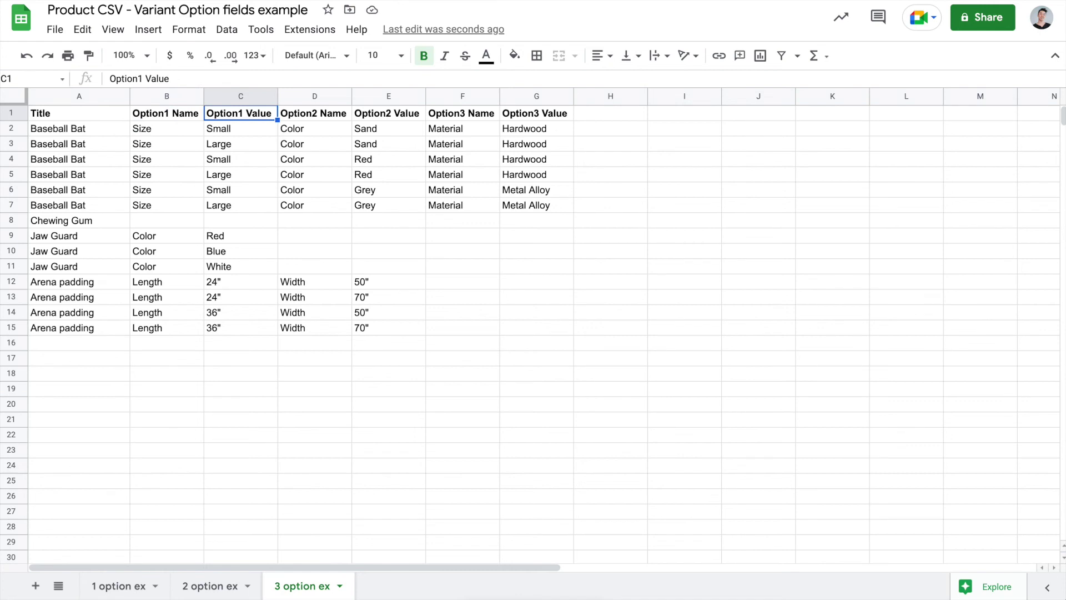
key("Right")
key("Right")
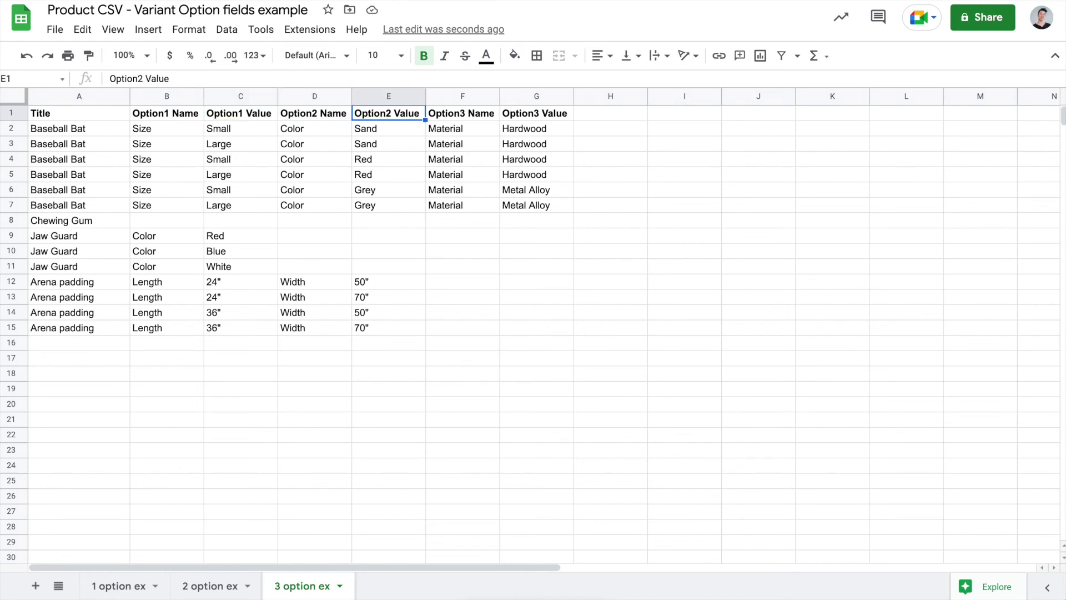
key("Right")
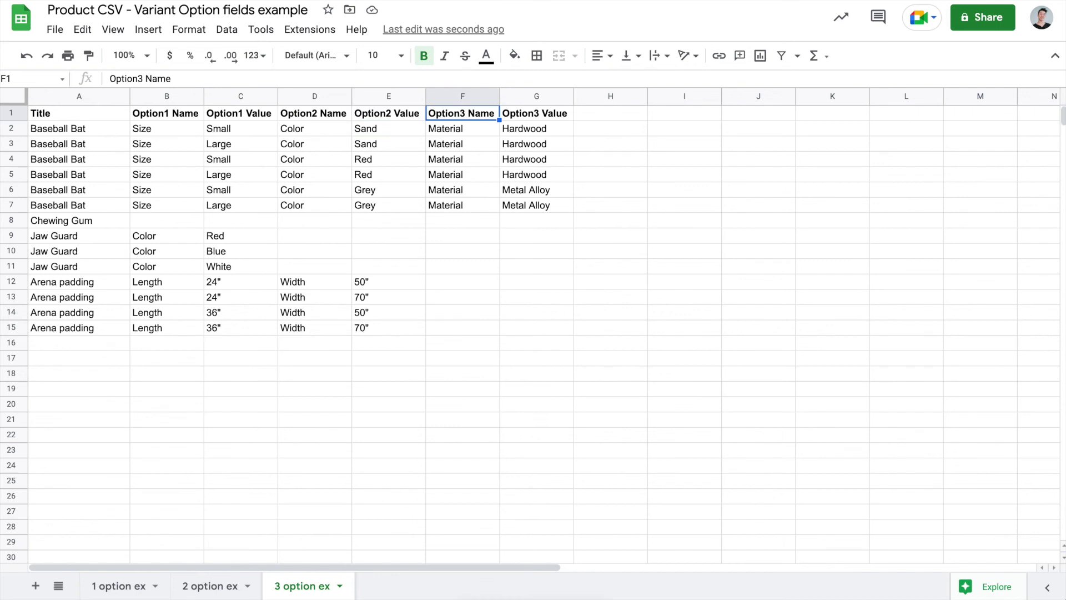
key("Right")
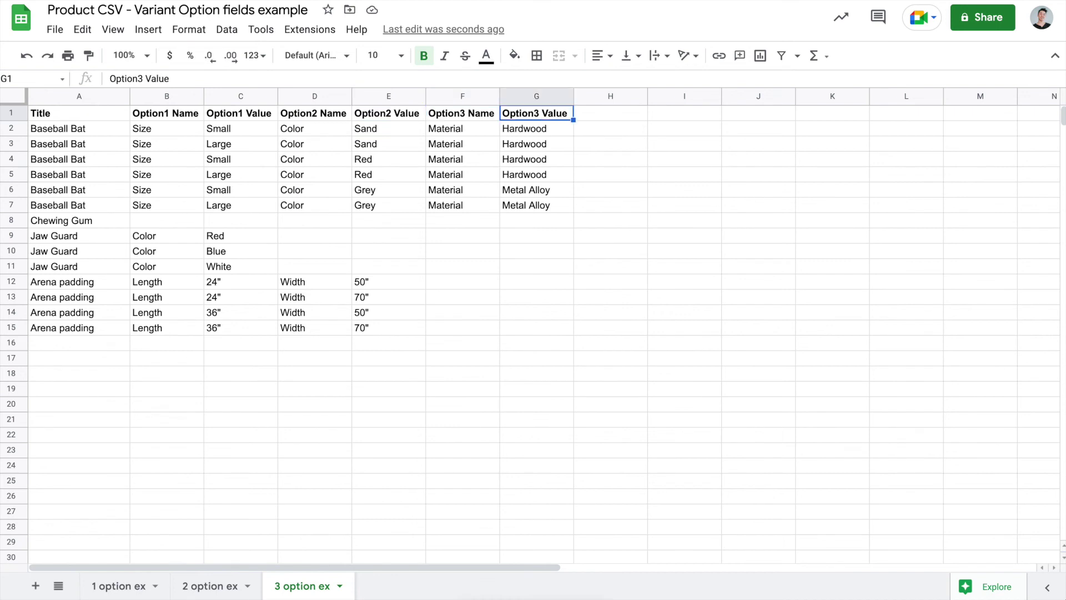
left_click(83, 219)
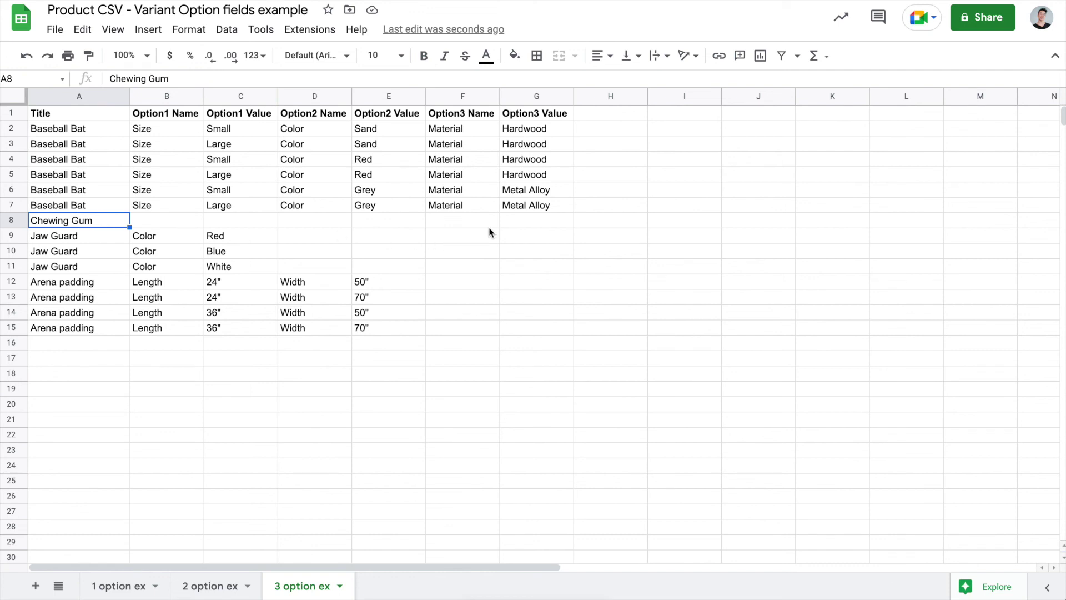
left_click(105, 235)
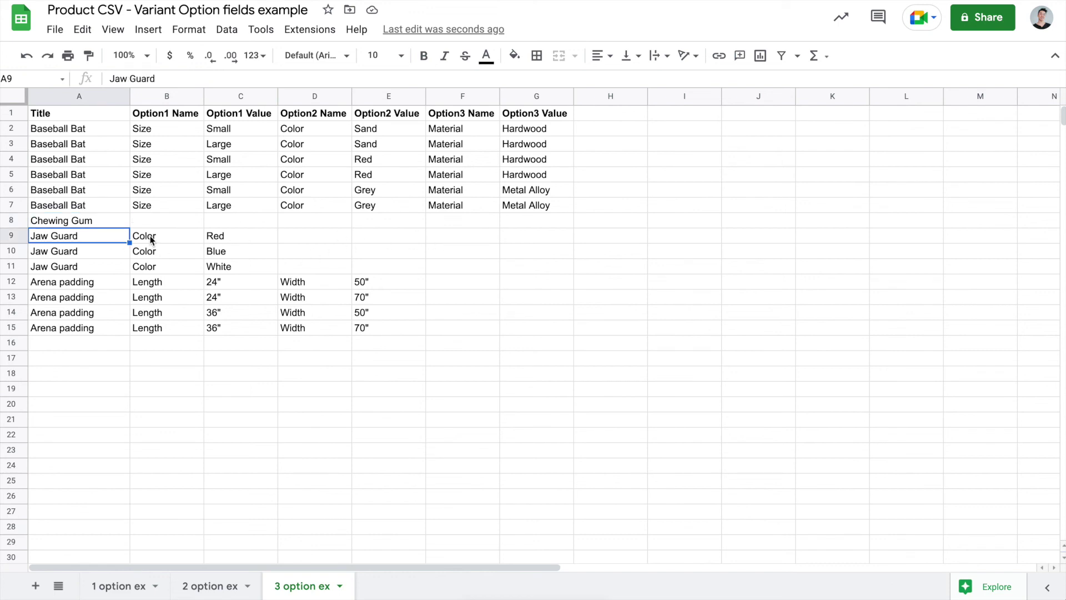
left_click(171, 117)
key("shift+Right")
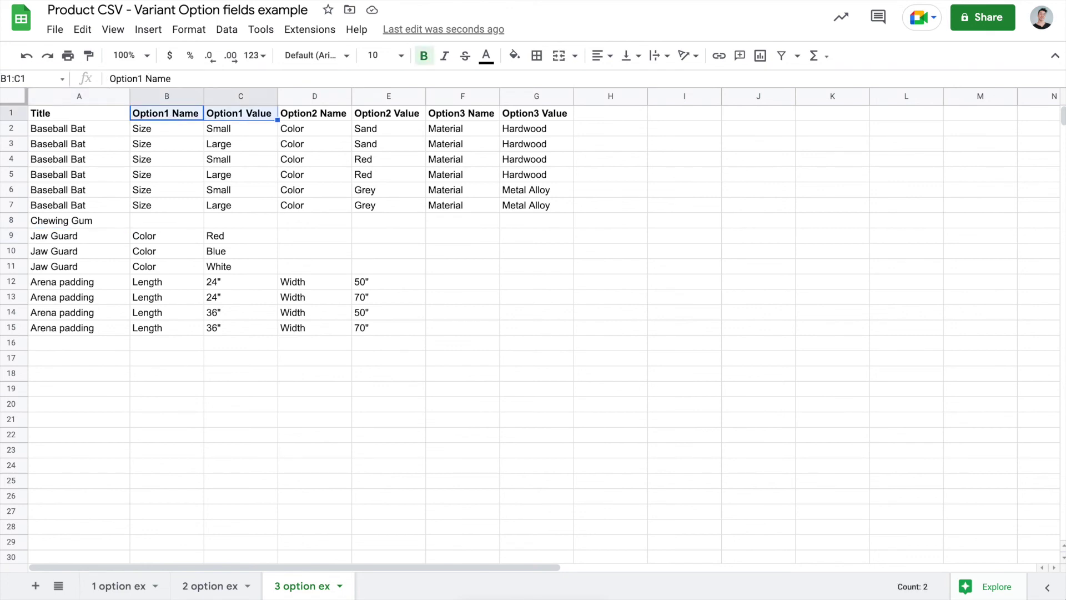
left_click(105, 280)
left_click(178, 115)
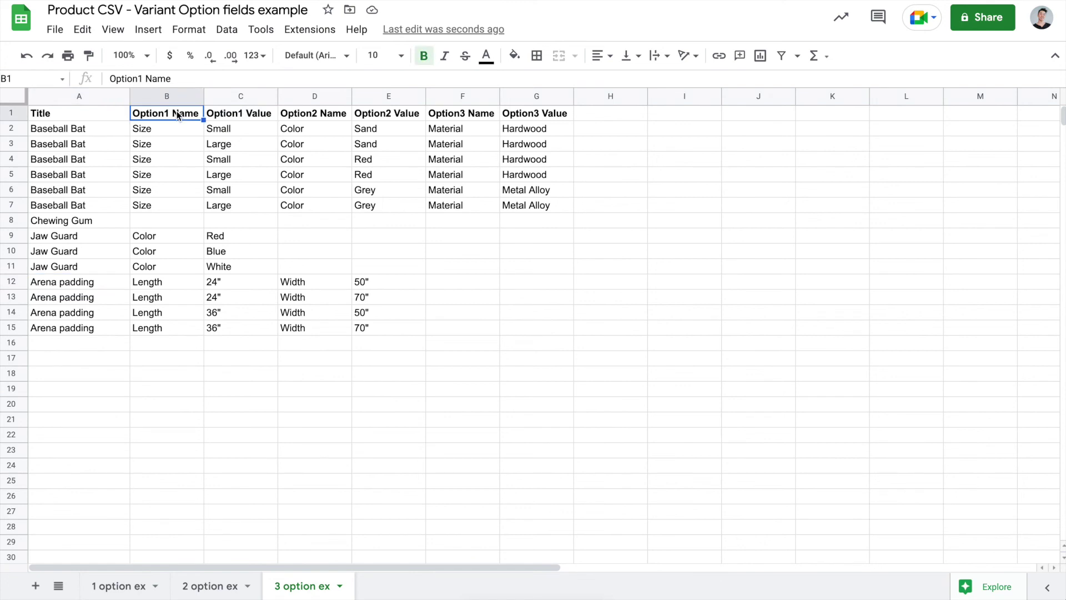
key("shift+Right")
key("shift+Right")
key("shift+Right")
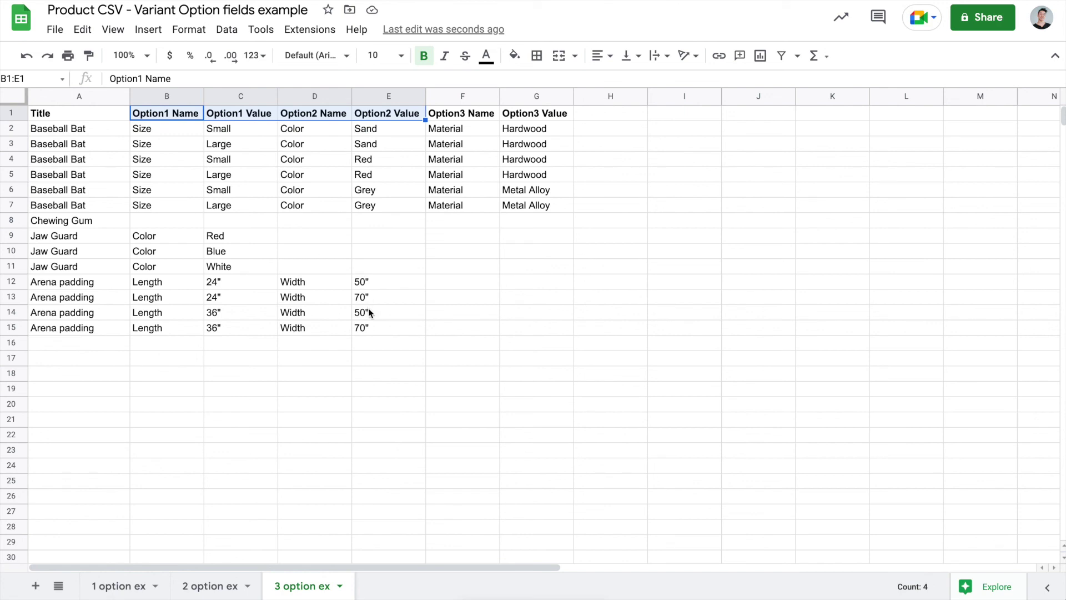
left_click(85, 329)
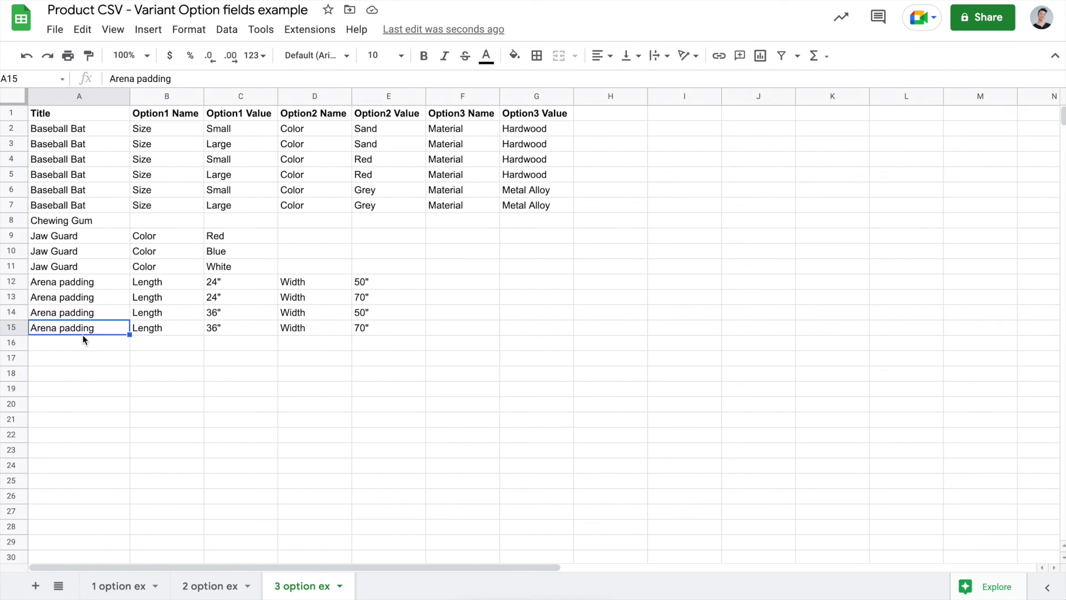
left_click(87, 285)
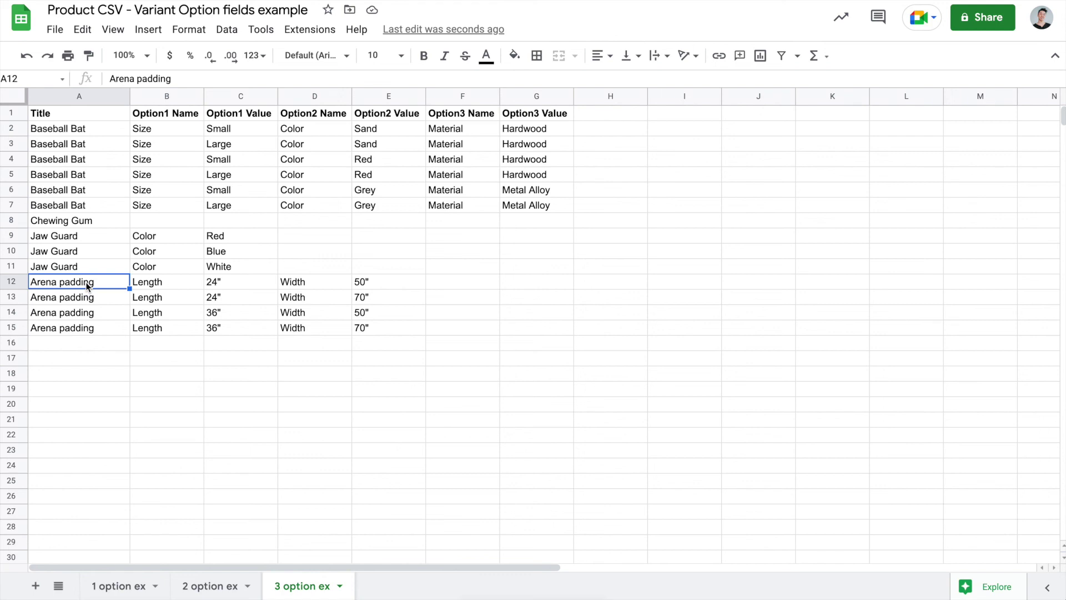
key("shift+Down")
key("shift+Down")
key("shift+Down")
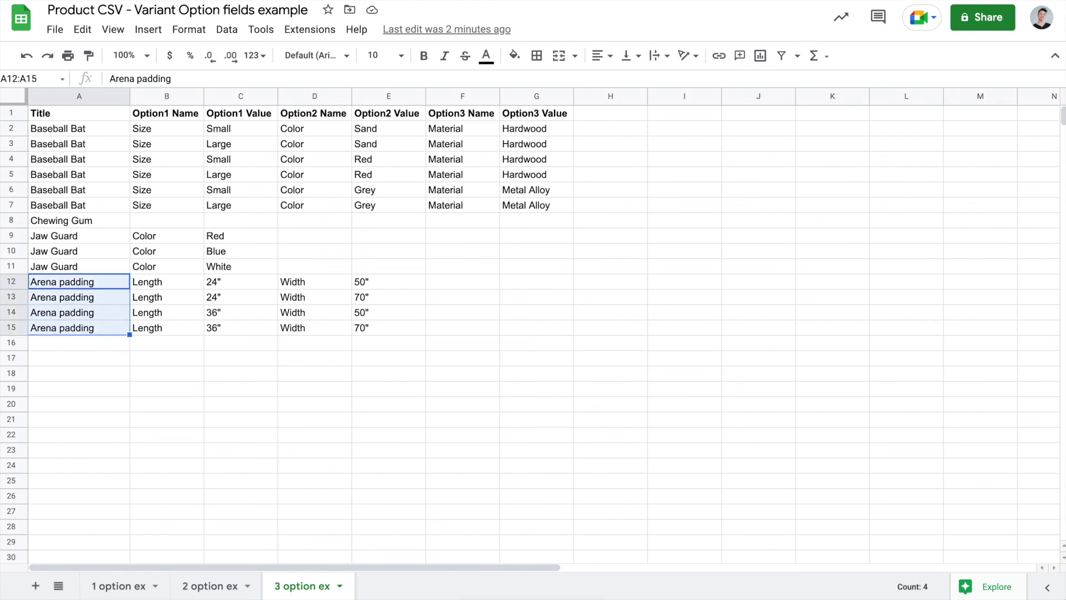
key("shift+Down")
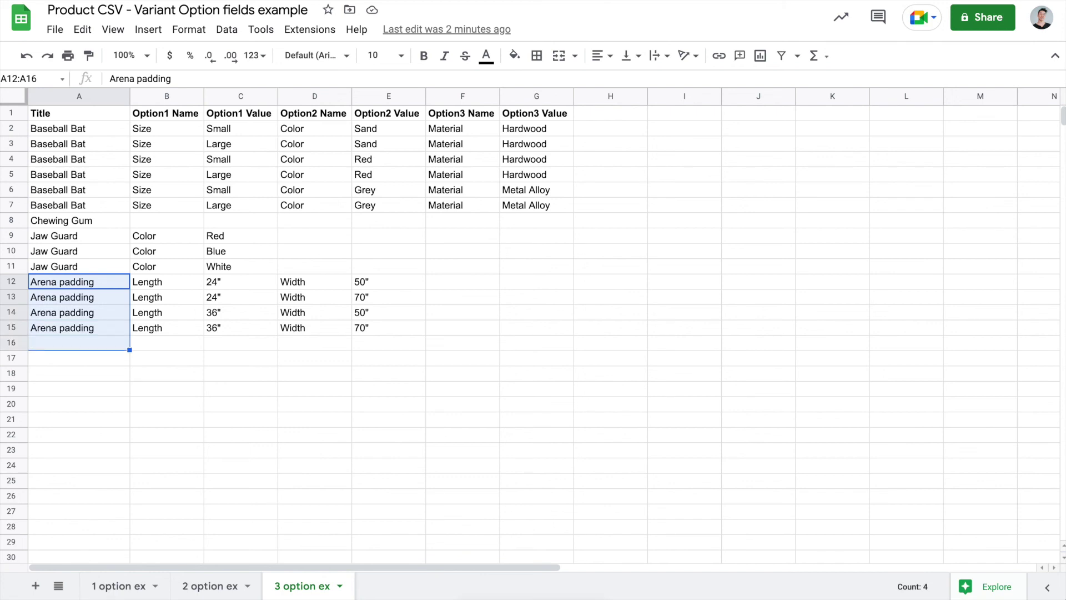
key("shift+Down")
key("shift+Down")
key("shift+Down")
key("shift+Down")
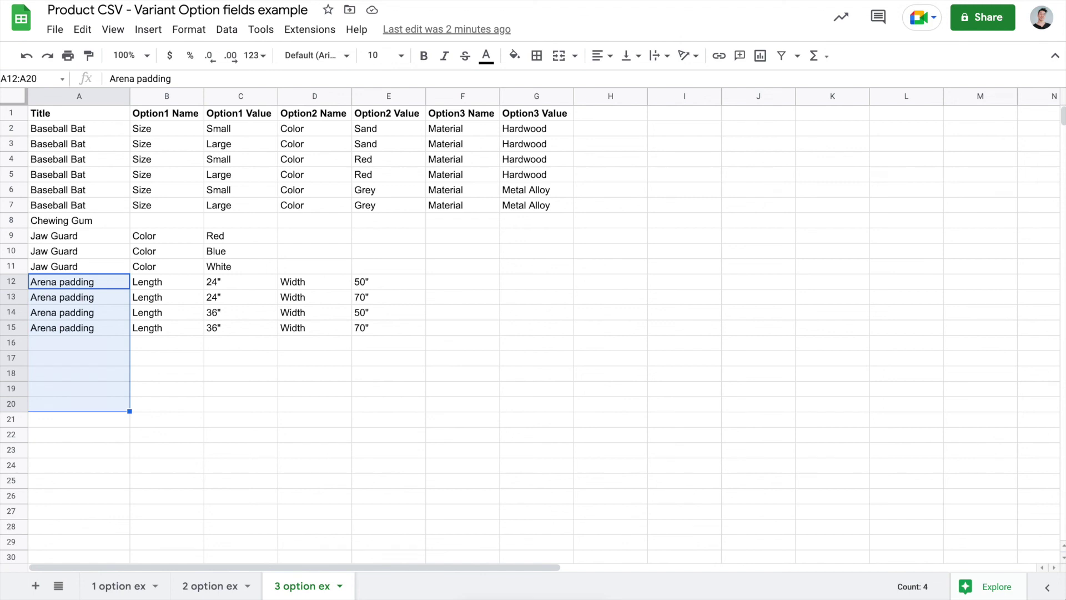
left_click(183, 285)
key("shift+Right")
key("shift+Right")
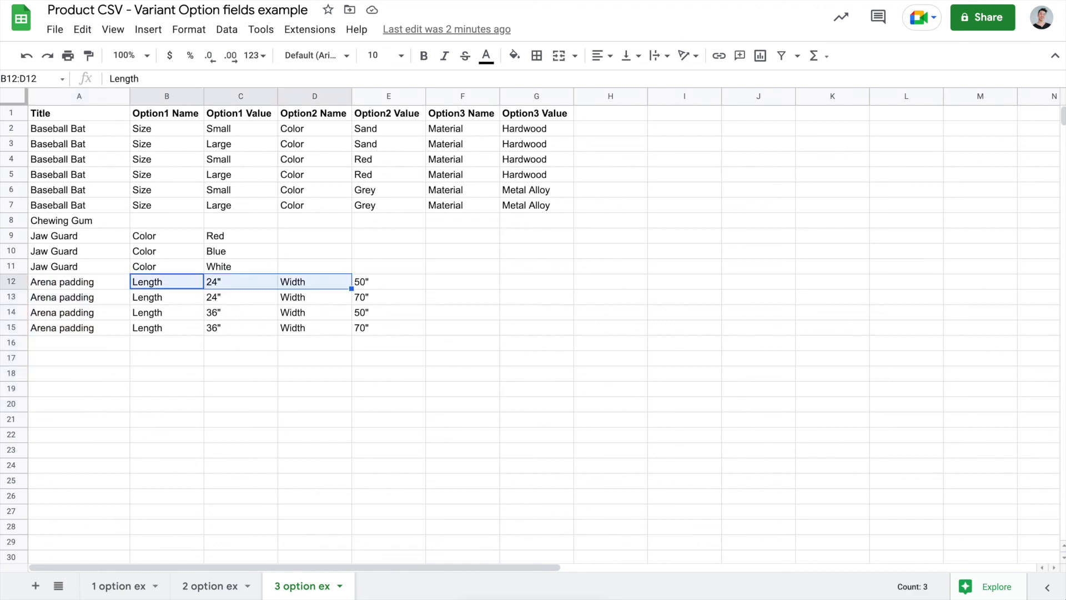
key("shift+Down")
key("shift+Down")
key("shift+Right")
key("shift+Down")
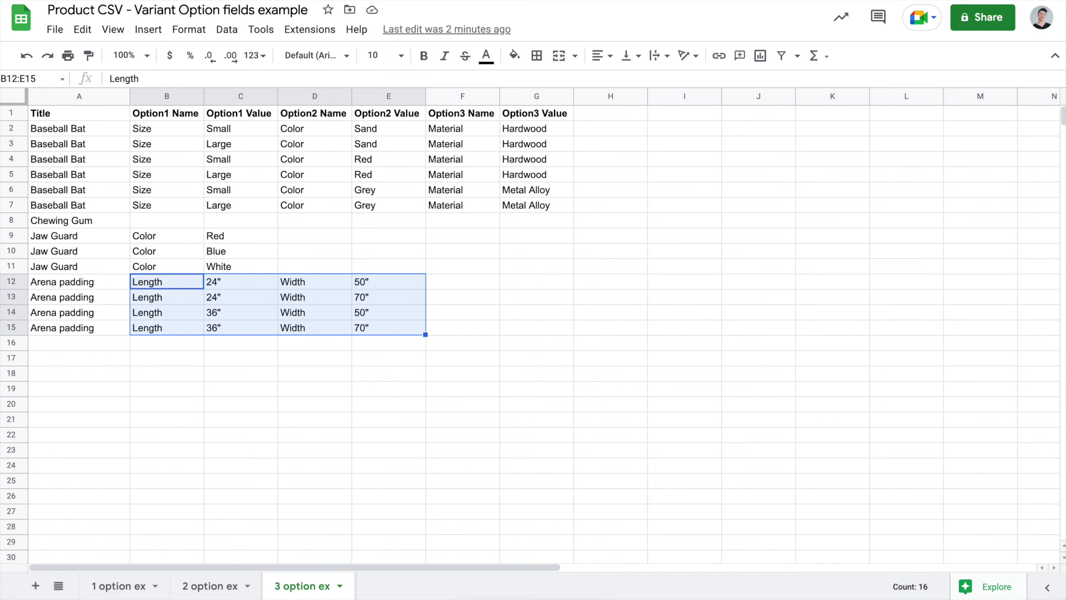
key("Left")
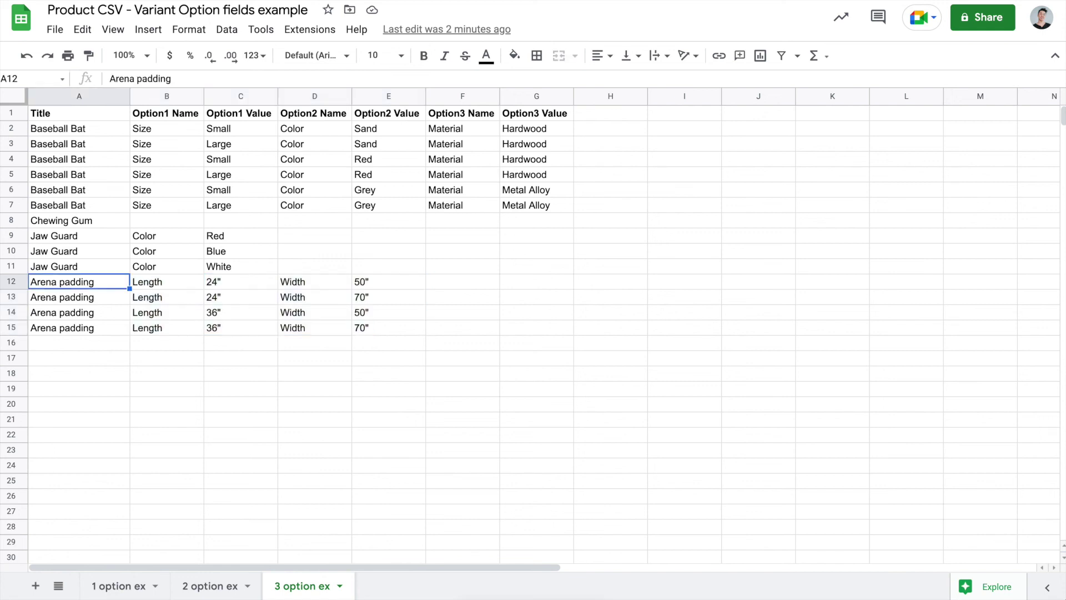